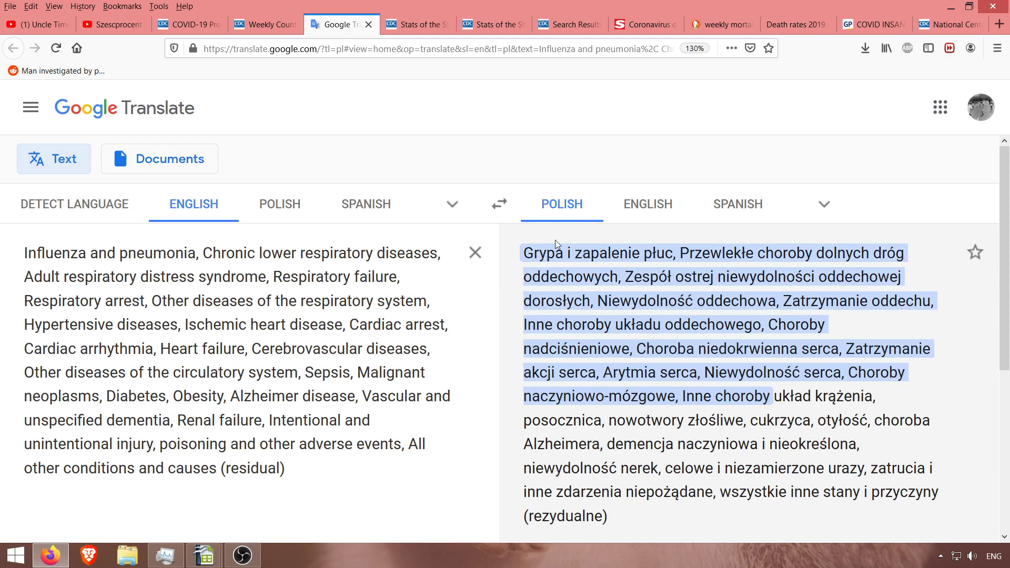
# View the CDC COVID-19 deaths table and Weekly Counts of Deaths dataset page, and switch to the original Weekly Counts spreadsheet in OpenOffice Calc
pyautogui.click(176, 23)
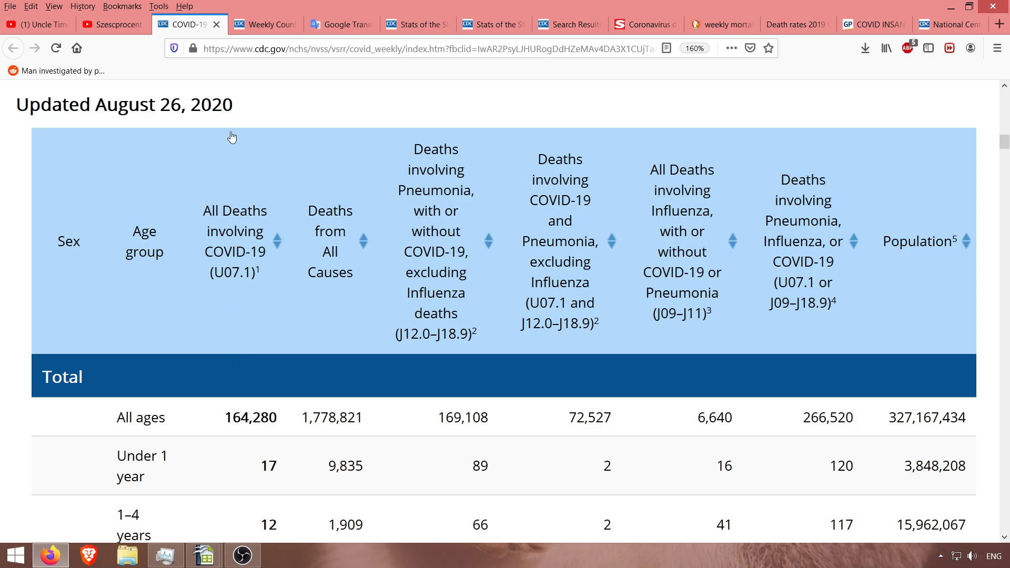
pyautogui.click(255, 25)
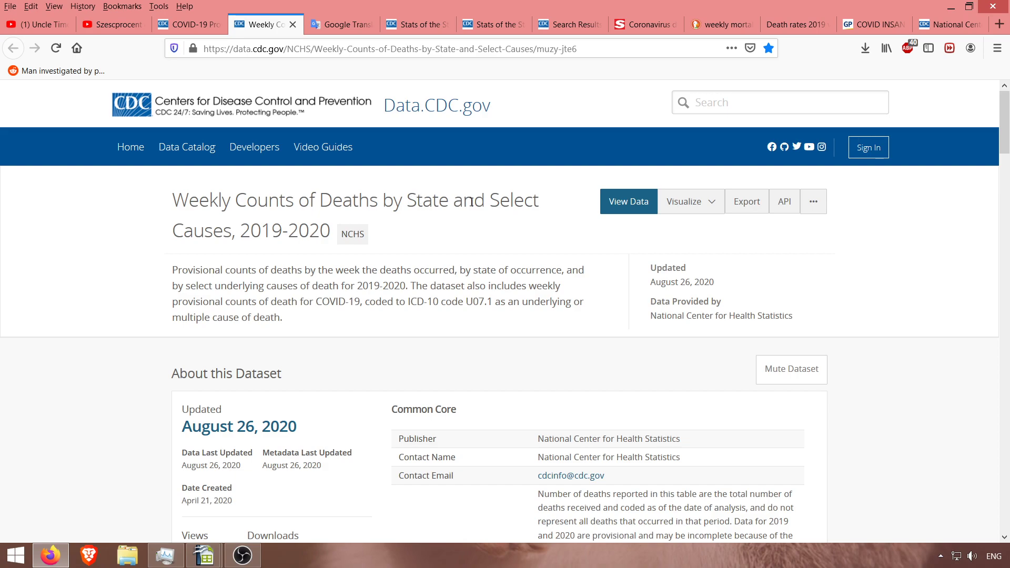
pyautogui.click(205, 555)
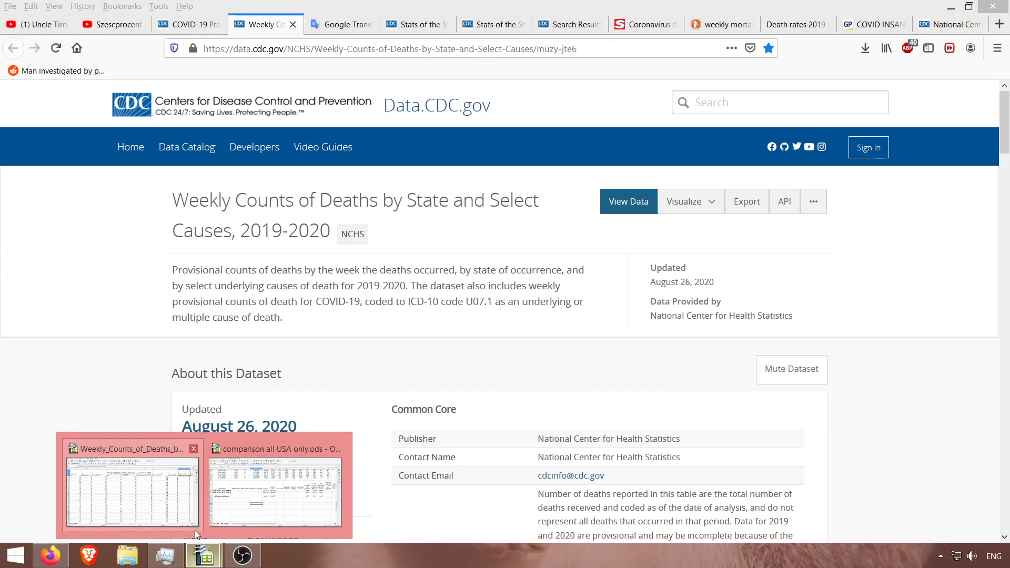
pyautogui.click(141, 496)
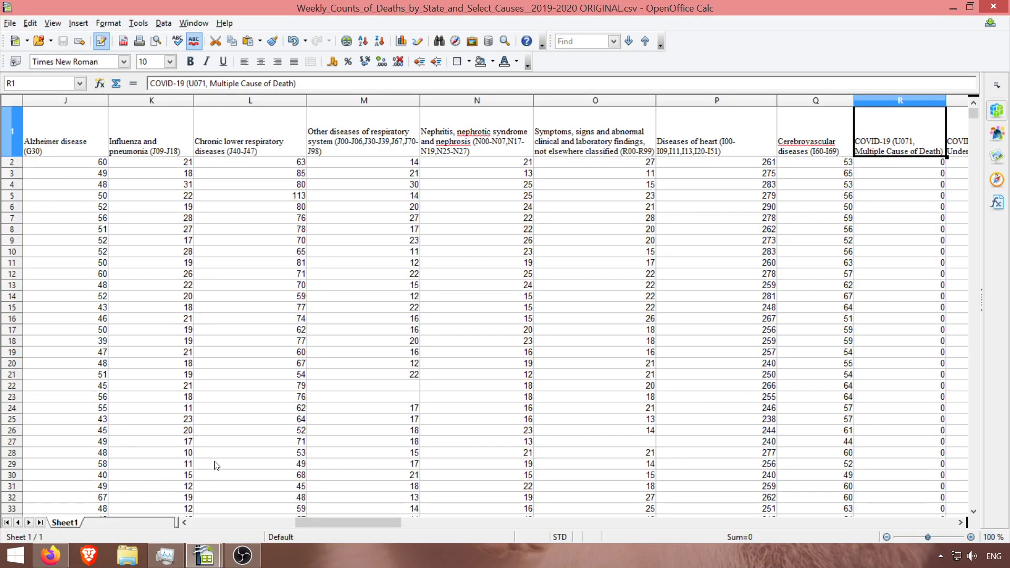
# Examine the Jurisdiction column and Alabama's weekly rows for 2019 and 2020 from the start of the sheet
pyautogui.moveTo(361, 523); pyautogui.dragTo(255, 522)
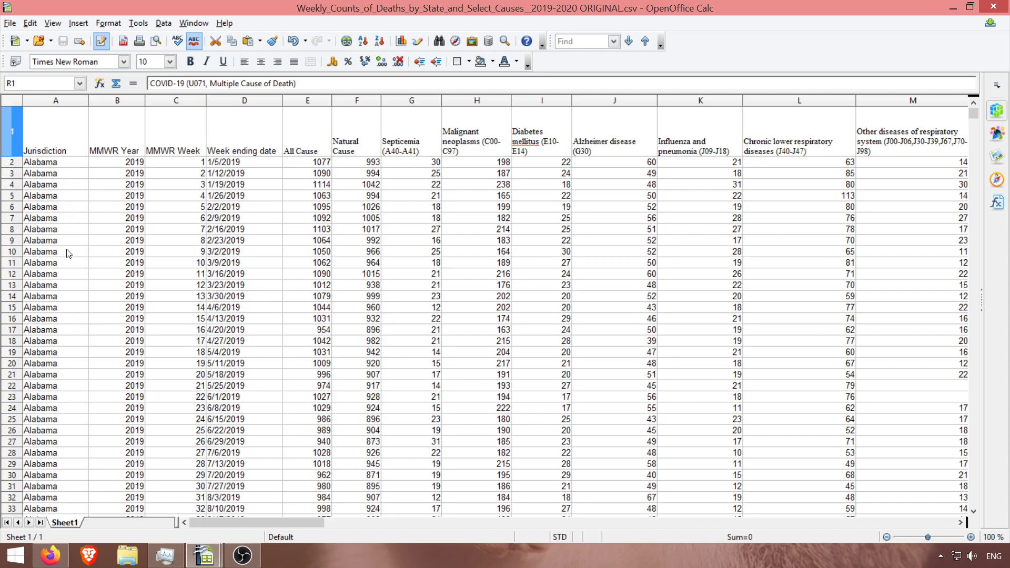
pyautogui.scroll(-15, 65, 343)
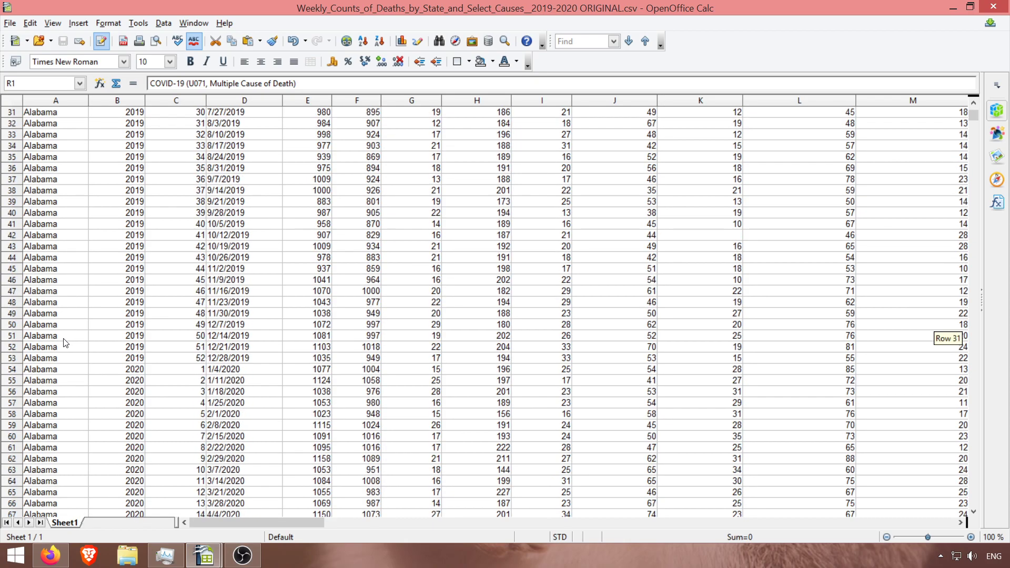
pyautogui.scroll(15, 65, 343)
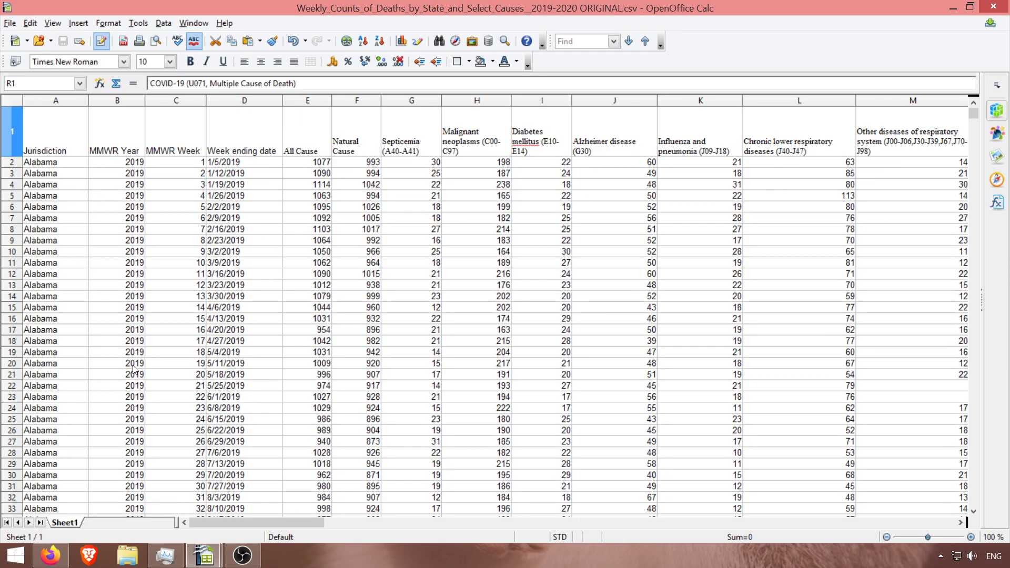
# Examine Alabama's MMWR Week numbers and the matching Week ending date entries for 2019
pyautogui.moveTo(197, 163); pyautogui.dragTo(186, 465)
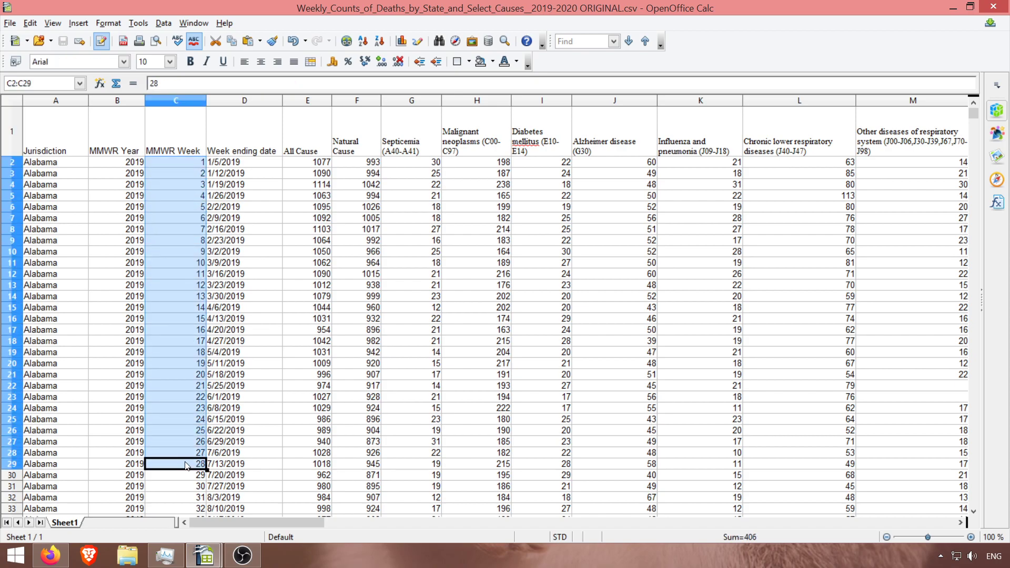
pyautogui.click(235, 164)
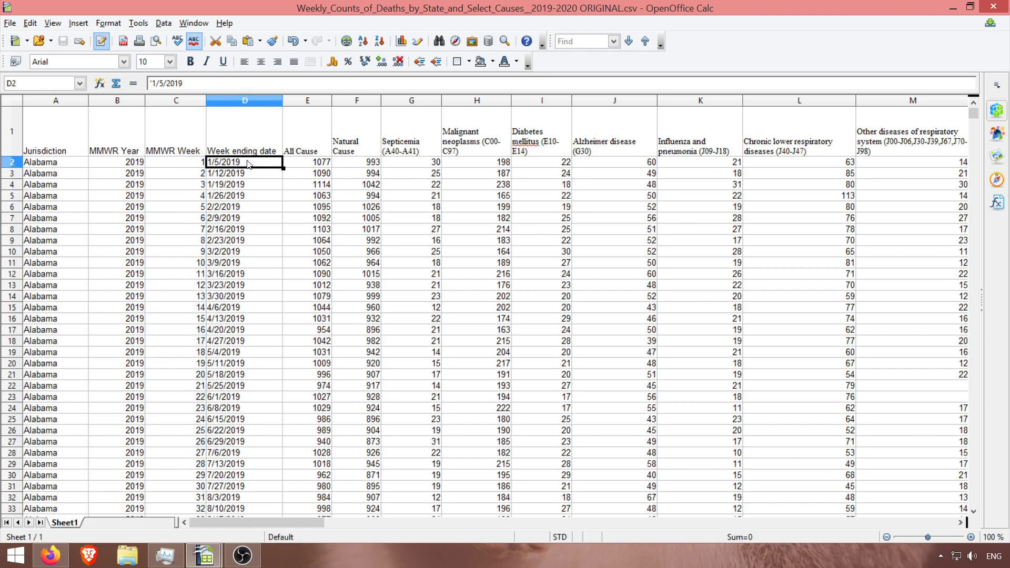
pyautogui.click(222, 175)
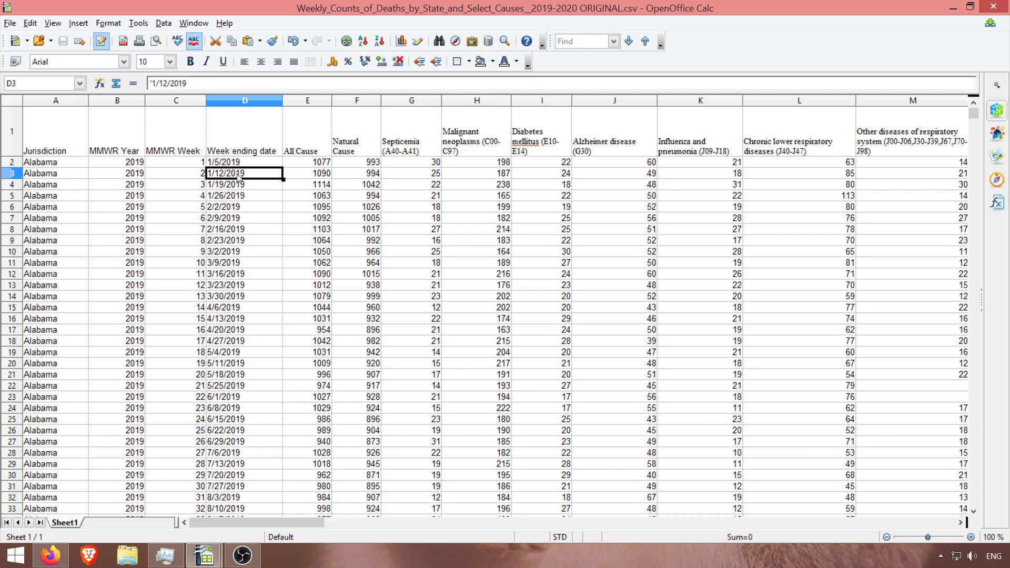
pyautogui.click(243, 188)
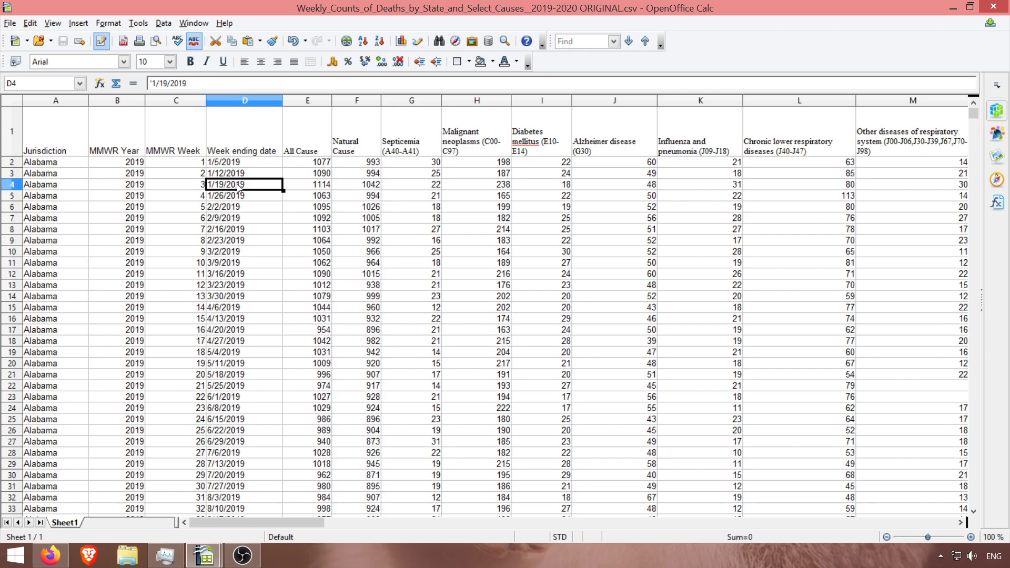
pyautogui.click(226, 199)
pyautogui.press('Down')
pyautogui.press('Down')
pyautogui.press('Down')
pyautogui.press('Down')
pyautogui.press('Down')
pyautogui.press('Down')
pyautogui.press('Down')
pyautogui.press('Down')
pyautogui.press('Down')
pyautogui.press('Down')
pyautogui.press('Down')
pyautogui.press('Up')
pyautogui.press('Up')
pyautogui.press('Up')
pyautogui.press('Up')
pyautogui.press('Up')
pyautogui.press('Up')
pyautogui.click(233, 195)
# Inspect Alabama's first 2019 week across its jurisdiction, week ending date, All Cause and Natural Cause cells
pyautogui.click(313, 161)
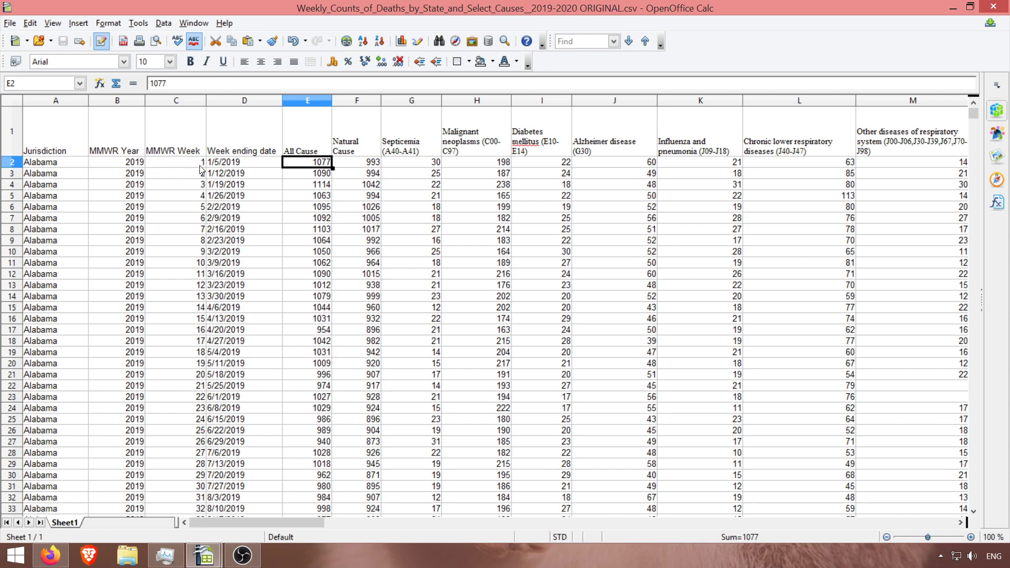
pyautogui.click(239, 166)
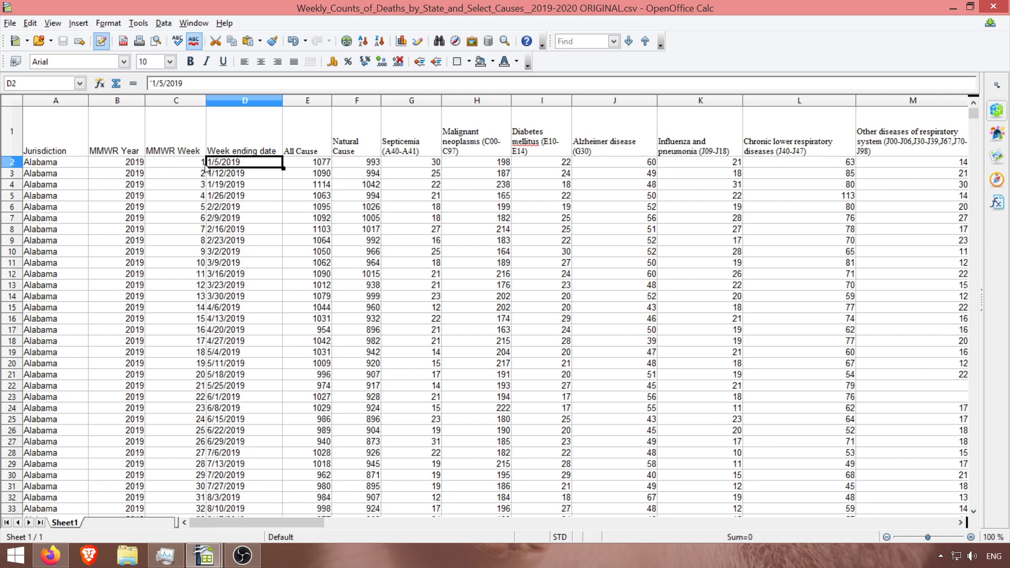
pyautogui.click(59, 167)
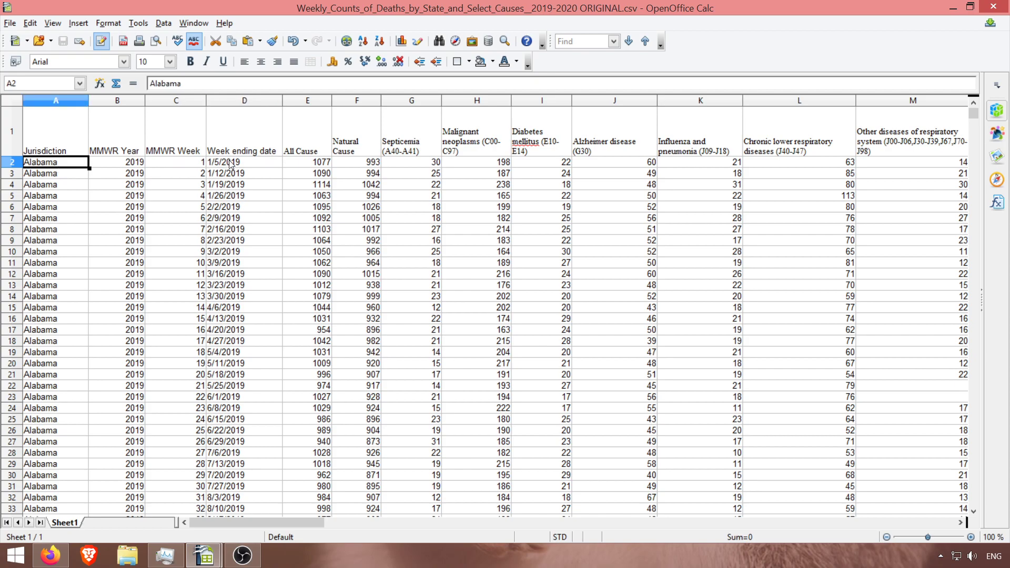
pyautogui.click(329, 165)
pyautogui.click(356, 165)
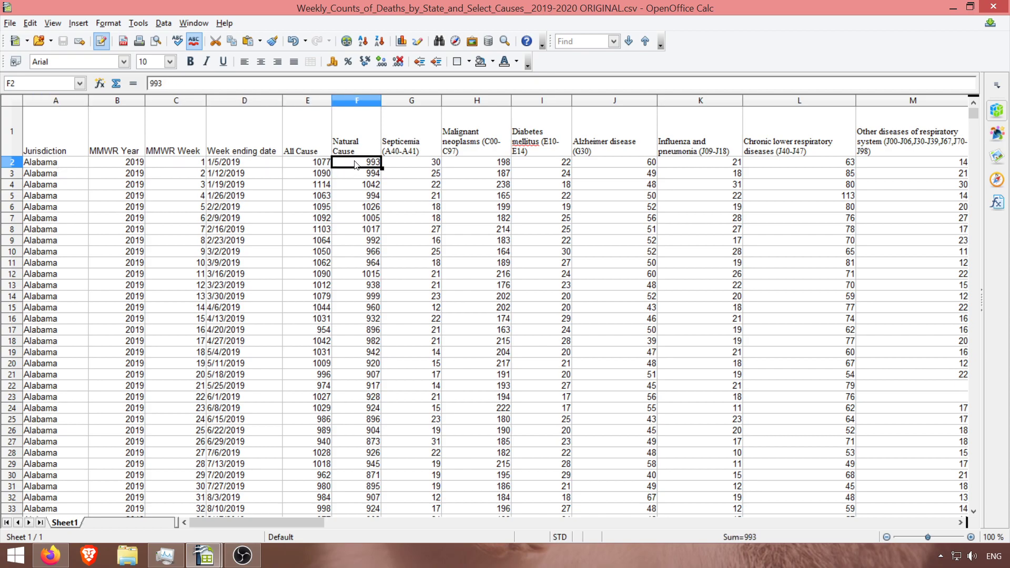
# Review the cause-of-death column headings from Septicemia through Influenza and pneumonia
pyautogui.click(406, 149)
pyautogui.click(468, 152)
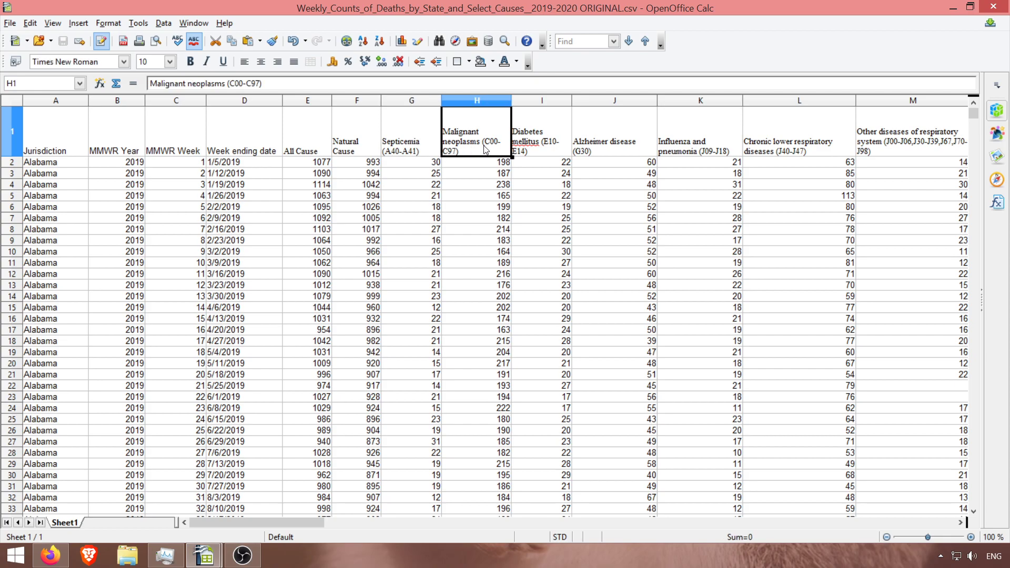
pyautogui.click(514, 150)
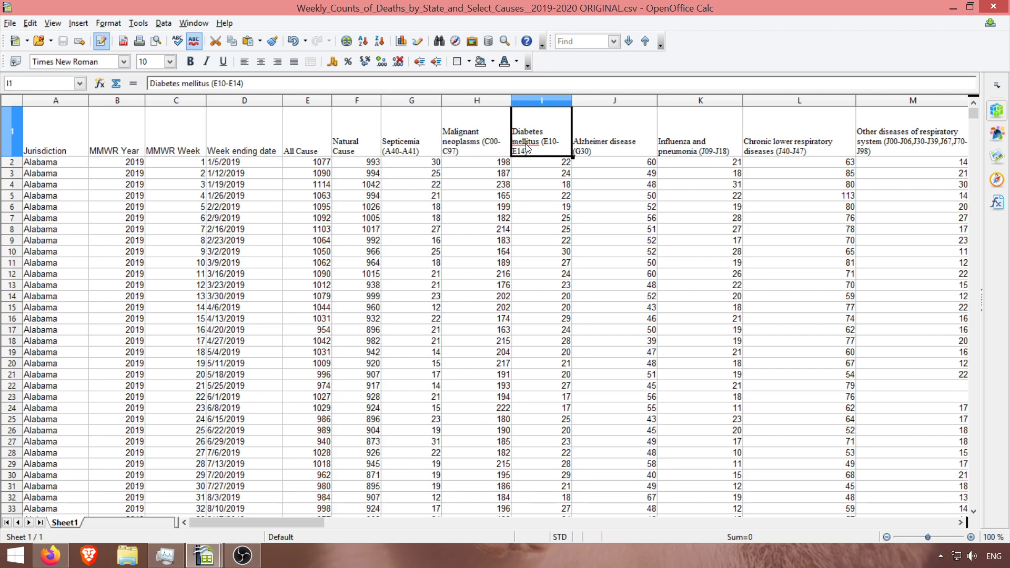
pyautogui.click(609, 150)
pyautogui.click(686, 156)
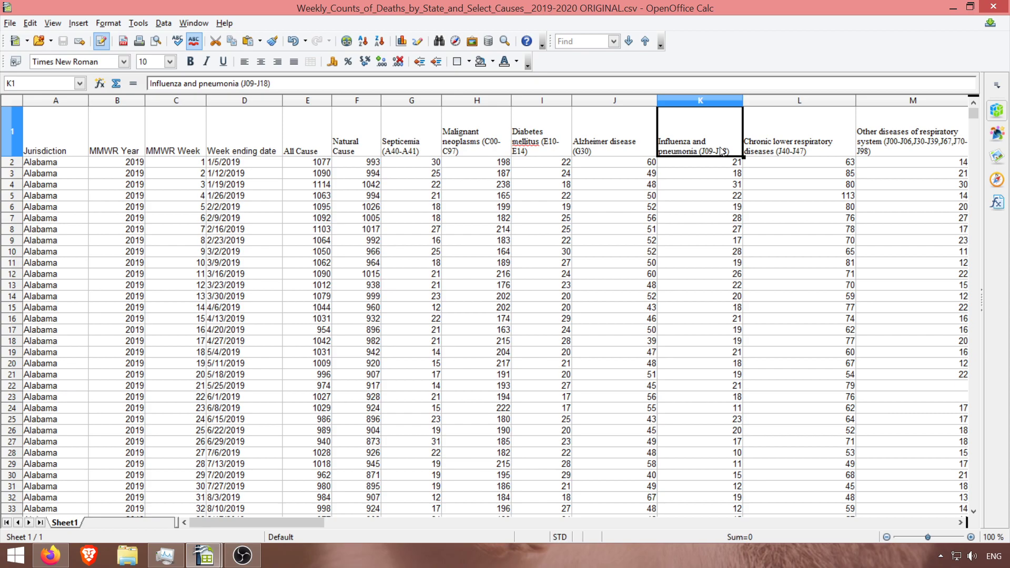
# Review the headings from Chronic lower respiratory diseases through Symptoms, signs and abnormal clinical and laboratory findings
pyautogui.moveTo(265, 522); pyautogui.dragTo(349, 522)
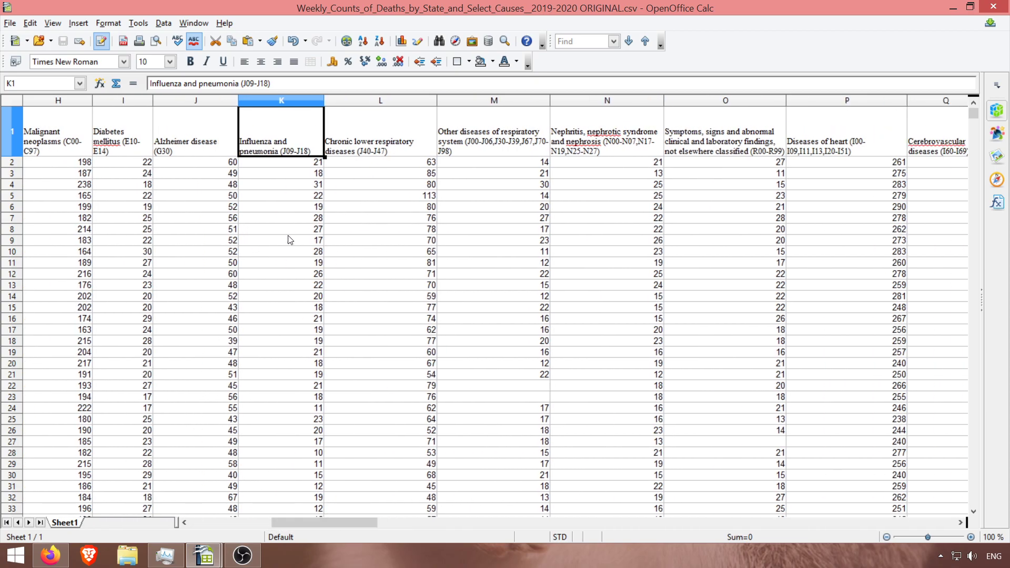
pyautogui.click(367, 141)
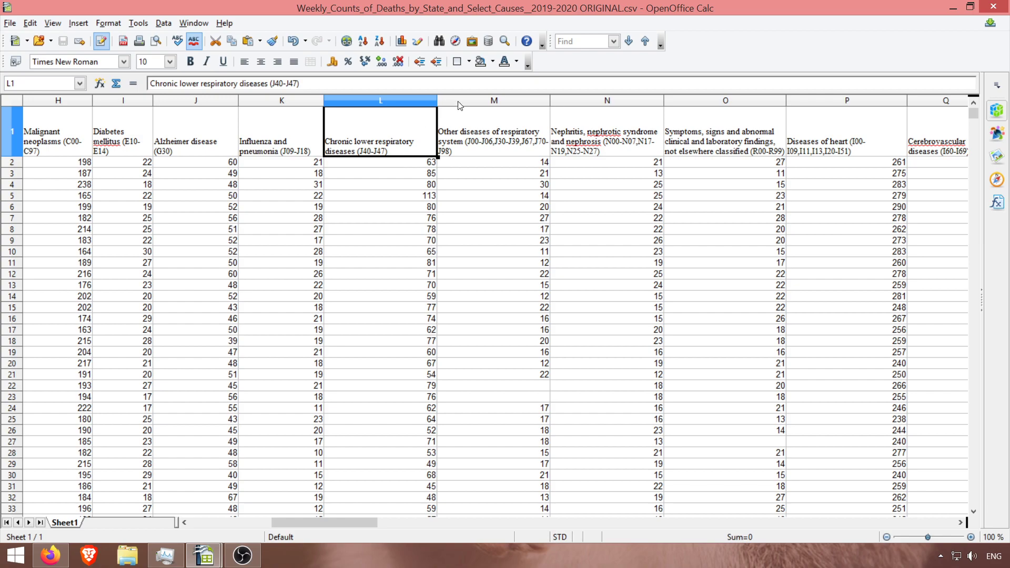
pyautogui.click(481, 123)
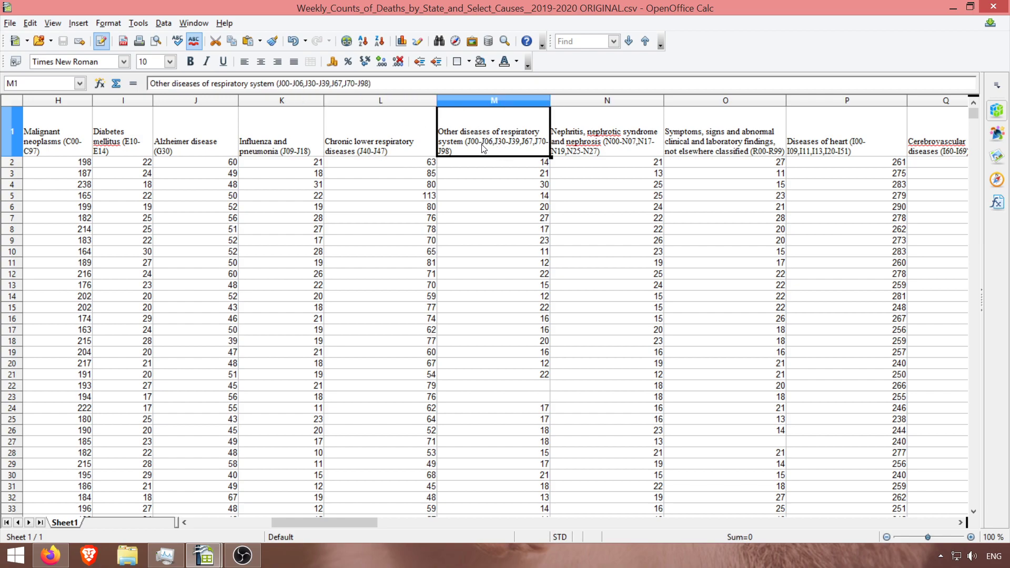
pyautogui.click(605, 141)
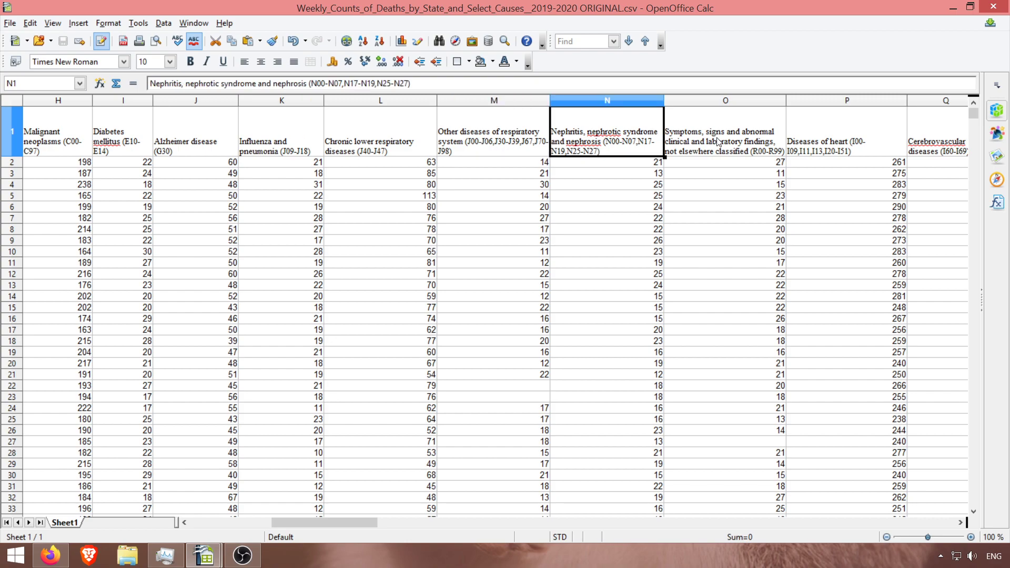
pyautogui.click(718, 141)
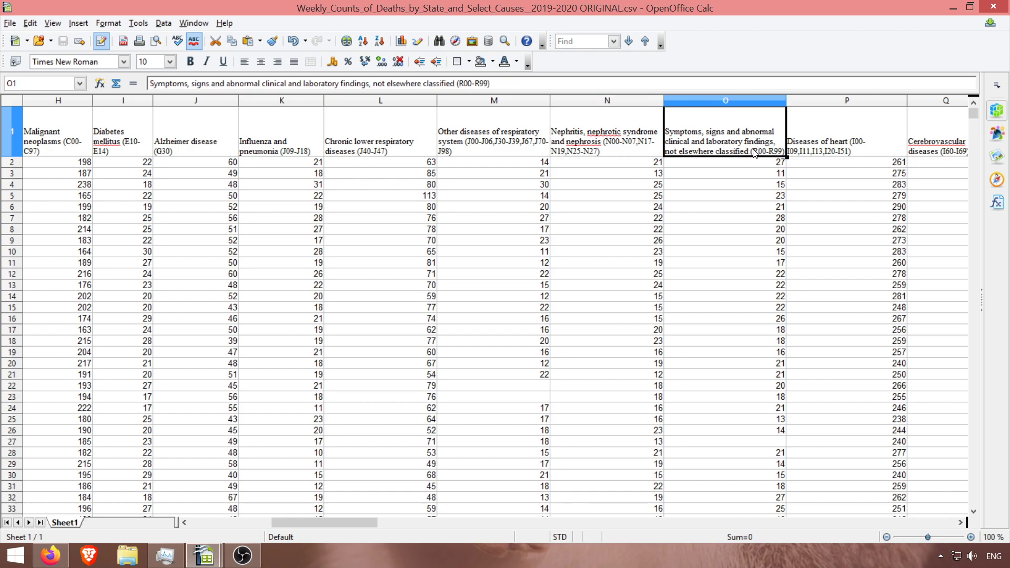
# Review the headings for Diseases of heart, Cerebrovascular diseases and COVID-19 as a multiple cause of death
pyautogui.moveTo(358, 520); pyautogui.dragTo(422, 516)
pyautogui.click(324, 138)
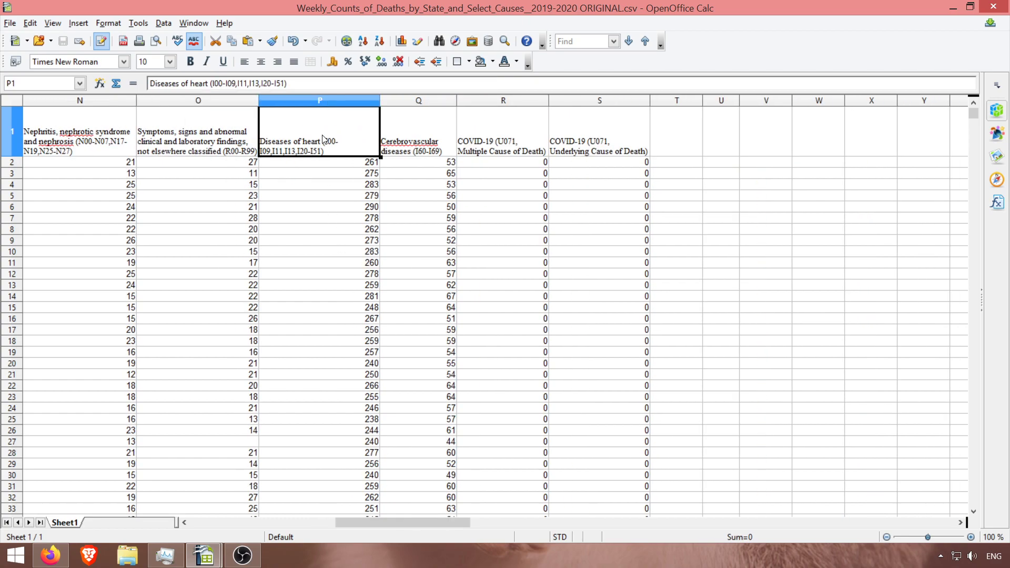
pyautogui.click(434, 140)
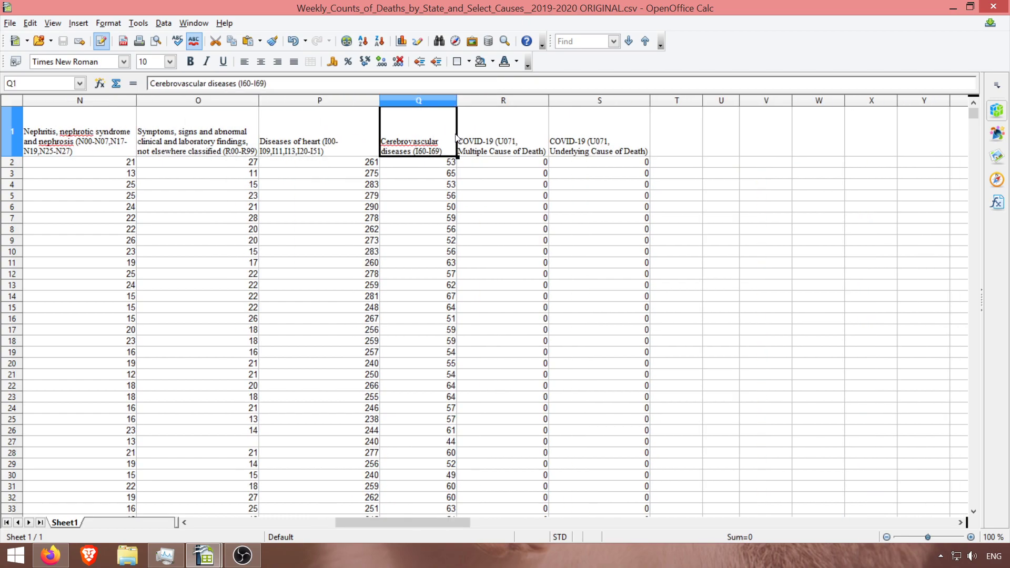
pyautogui.click(499, 146)
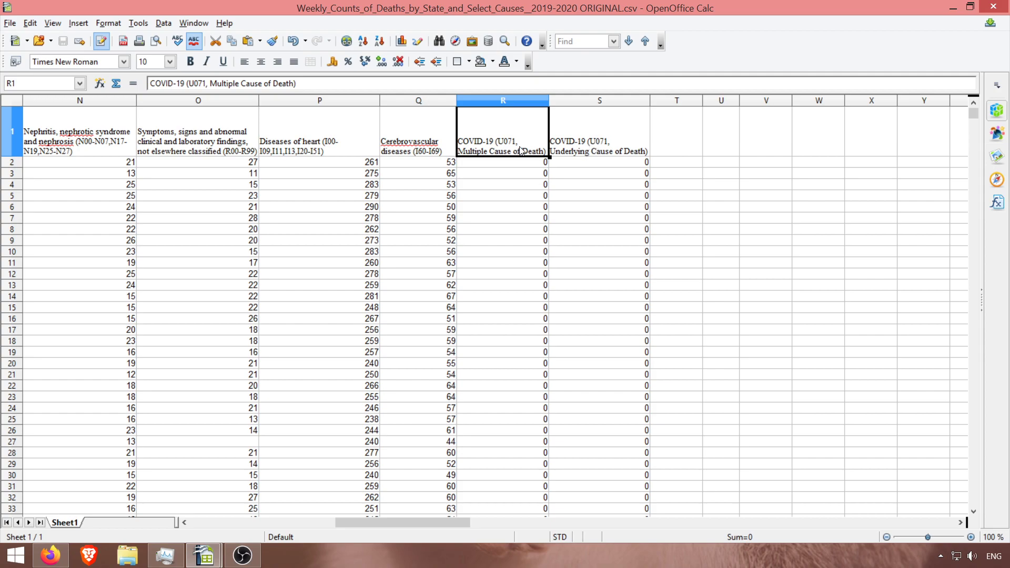
# Inspect Alabama's early 2019 entries in the COVID-19 multiple-cause and underlying-cause columns
pyautogui.moveTo(512, 164); pyautogui.dragTo(515, 269)
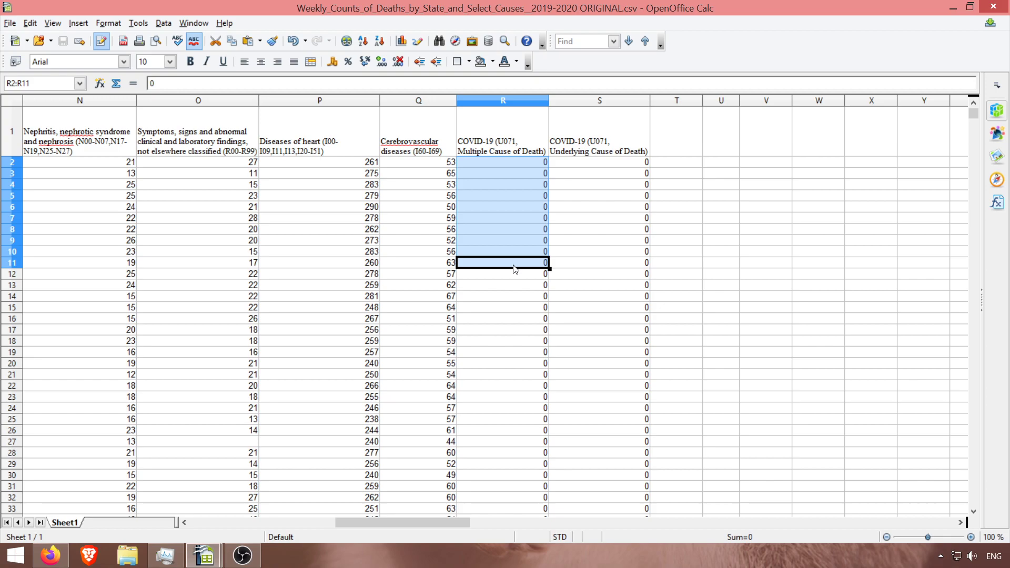
pyautogui.click(666, 207)
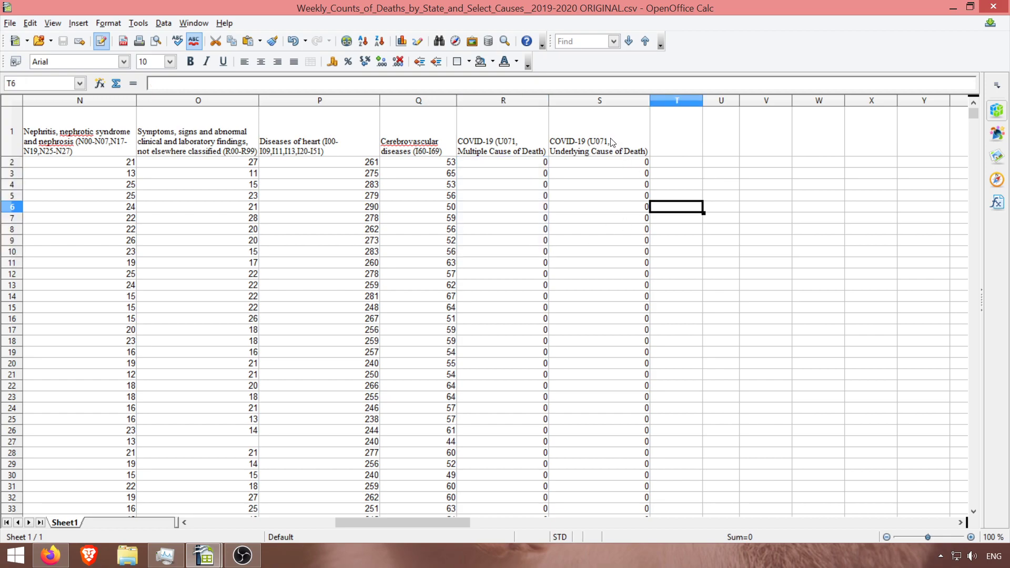
pyautogui.click(598, 167)
pyautogui.moveTo(597, 167); pyautogui.dragTo(610, 320)
pyautogui.click(610, 320)
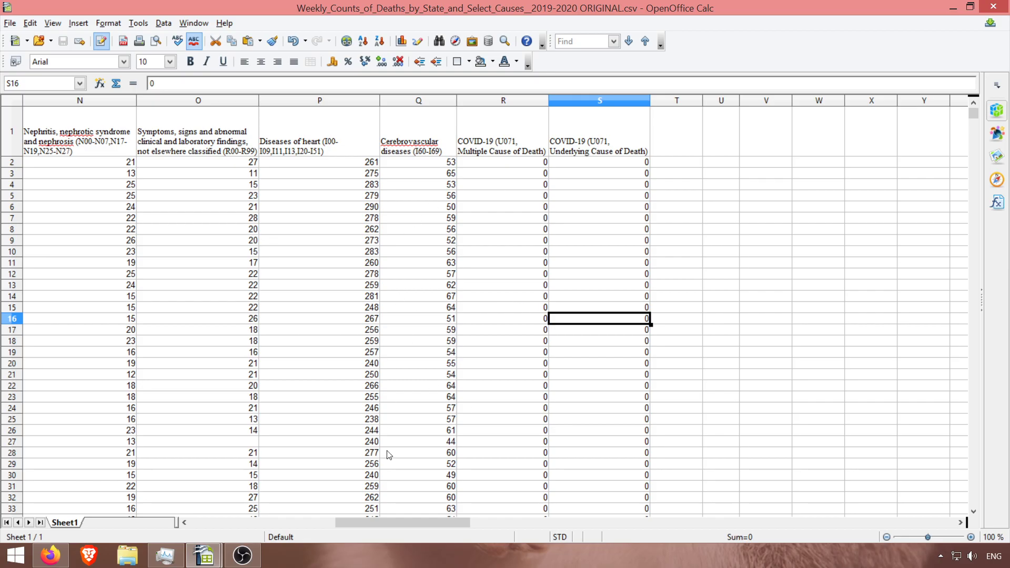
# Locate the start of the United States rows, just after the Wyoming data near the end of the sheet
pyautogui.moveTo(422, 526); pyautogui.dragTo(274, 523)
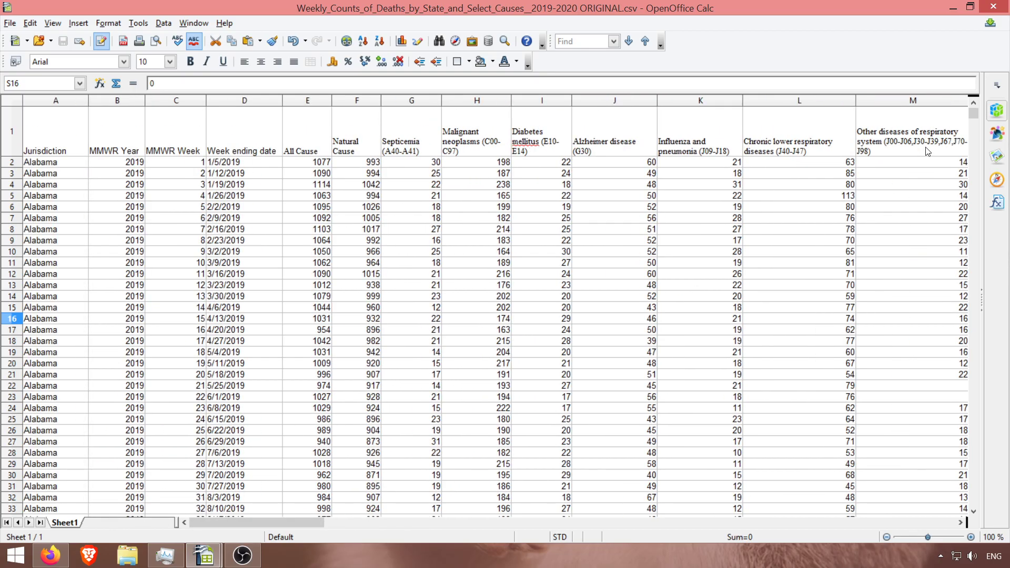
pyautogui.moveTo(972, 113); pyautogui.dragTo(967, 498)
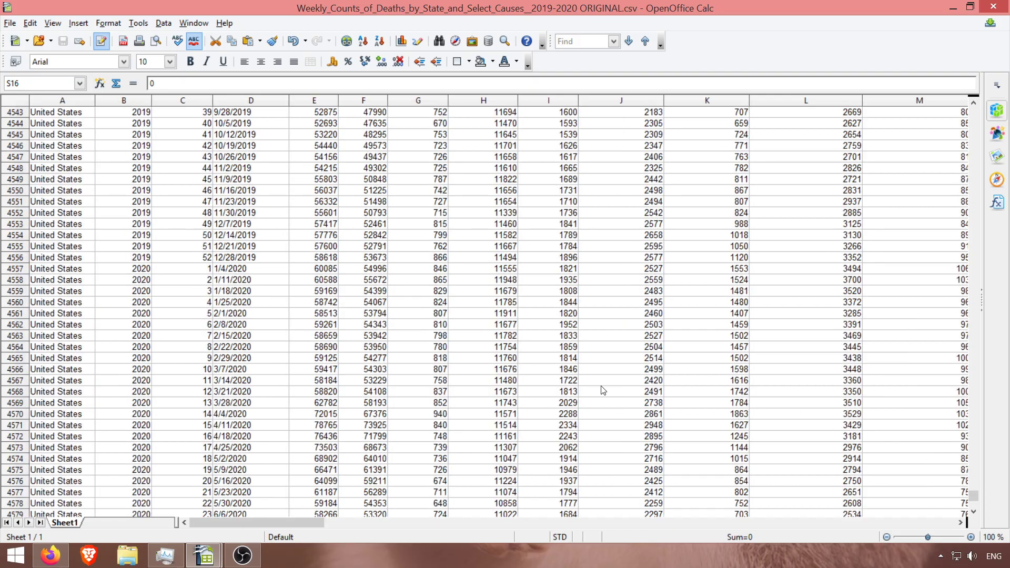
pyautogui.scroll(11, 188, 379)
pyautogui.scroll(10, 188, 380)
pyautogui.scroll(-3, 188, 379)
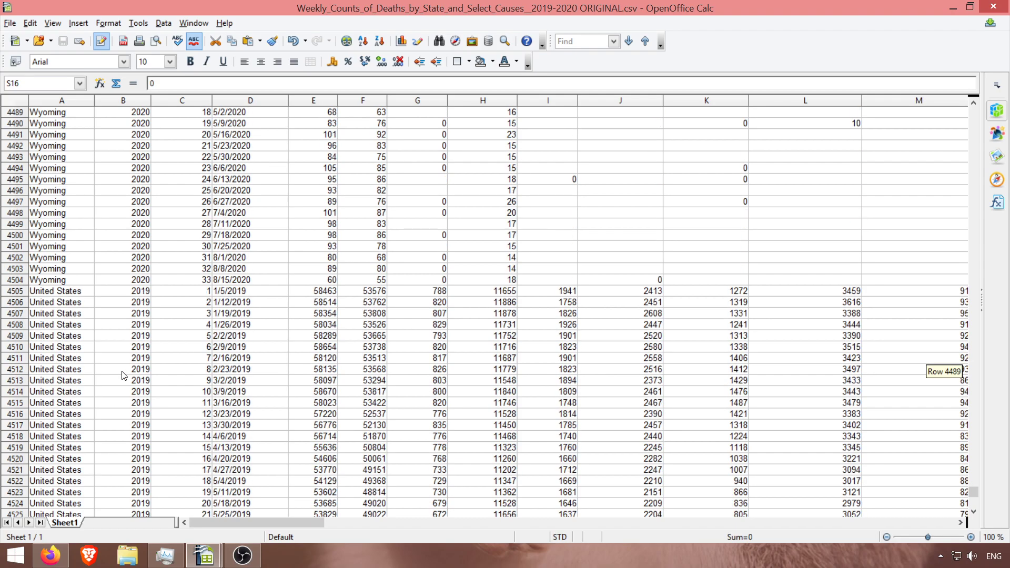
# Inspect the United States rows for early 2019, checking the first week's ending date and All Cause deaths
pyautogui.moveTo(58, 291); pyautogui.dragTo(188, 446)
pyautogui.click(298, 414)
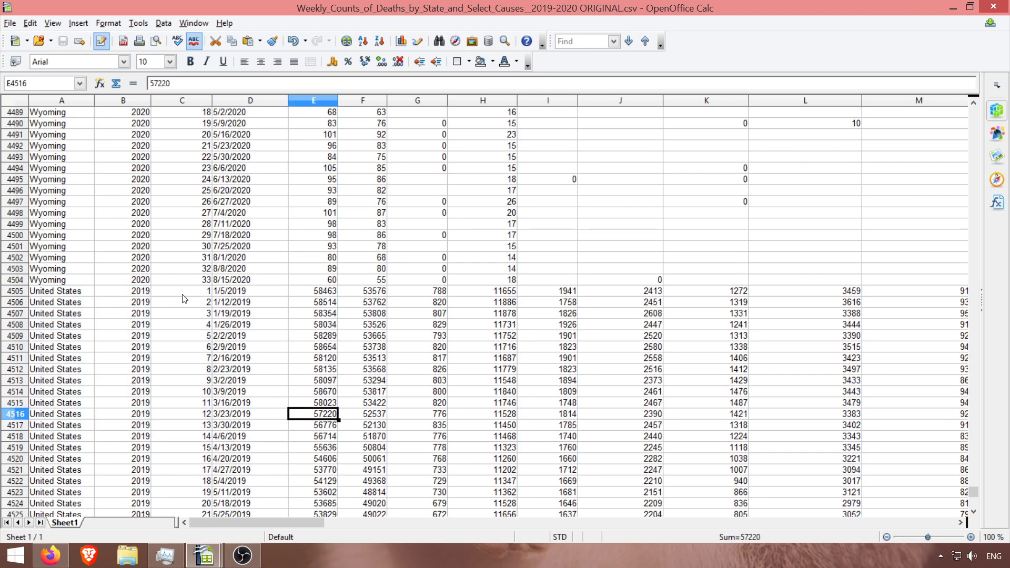
pyautogui.click(250, 292)
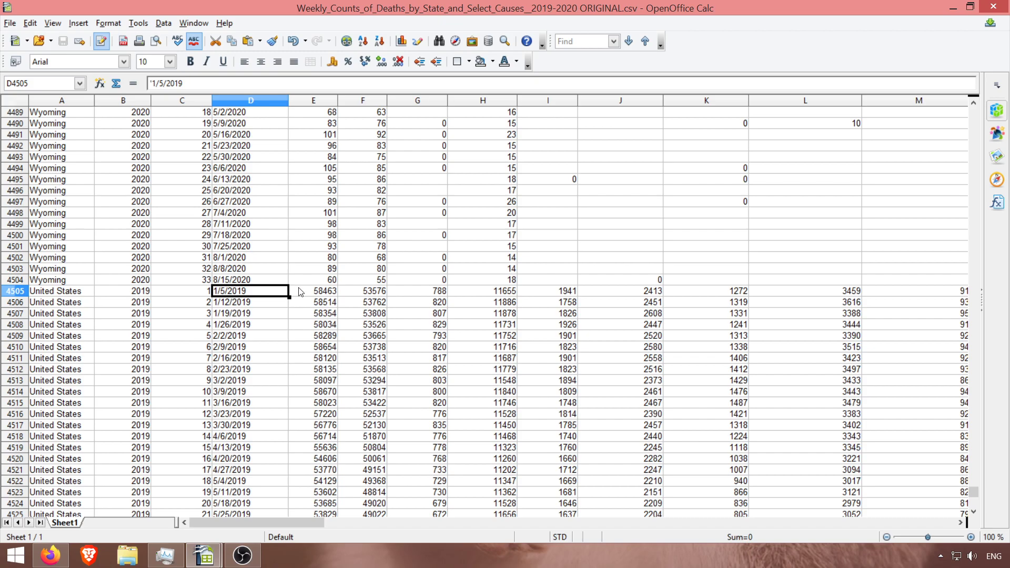
pyautogui.click(316, 292)
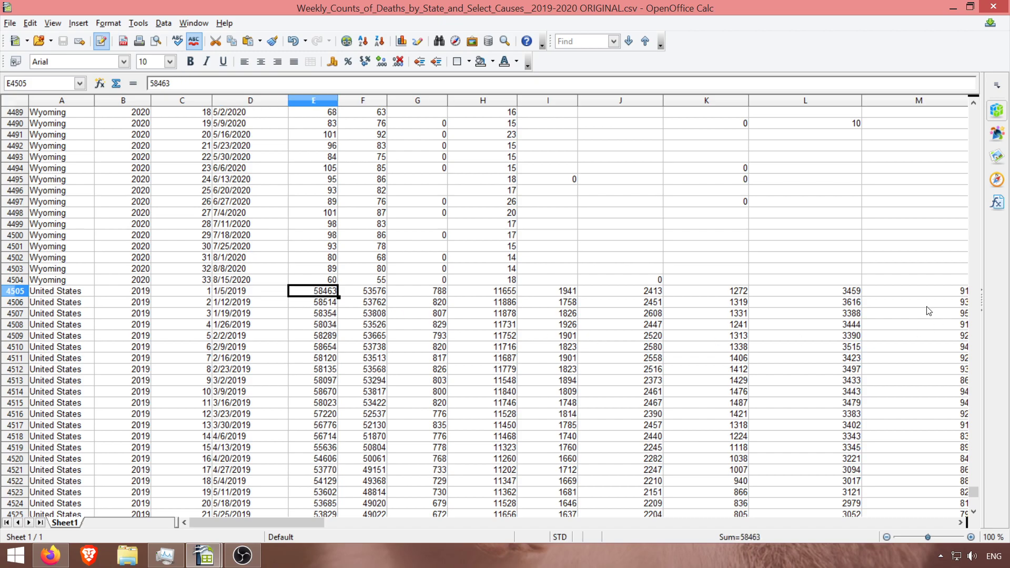
# Inspect the United States counts for early January 2019, from Septicemia through Influenza and pneumonia
pyautogui.click(421, 302)
pyautogui.click(481, 292)
pyautogui.click(550, 292)
pyautogui.click(626, 292)
pyautogui.click(699, 293)
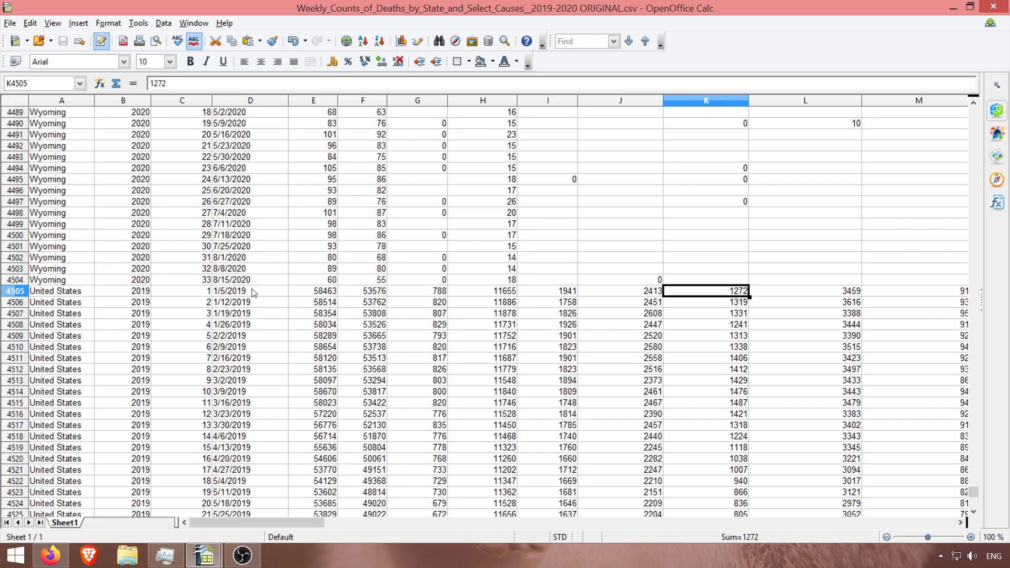
pyautogui.scroll(-3, 263, 408)
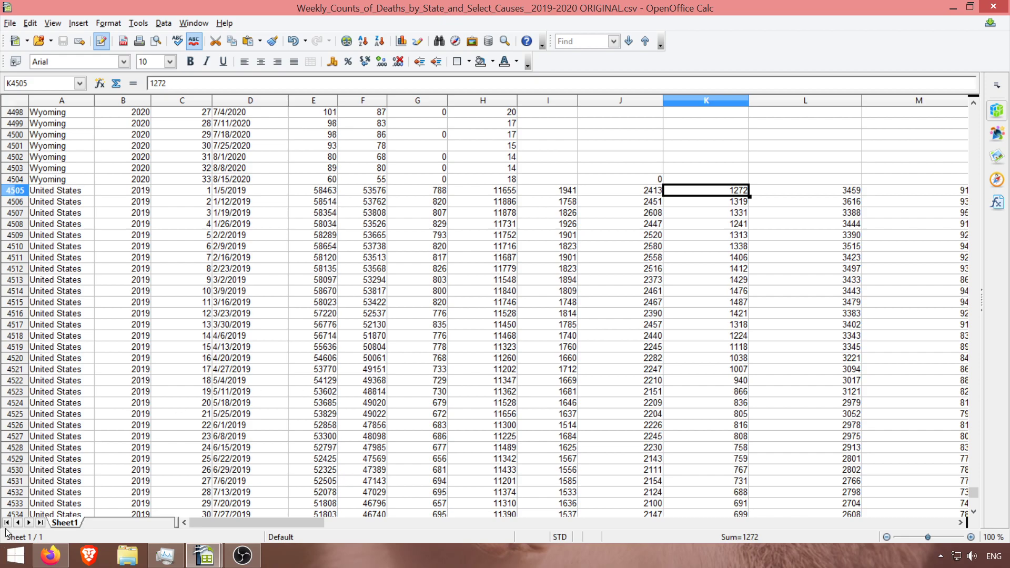
# Switch to Firefox and review the CDC dataset page's description, footnotes and list of columns
pyautogui.click(51, 555)
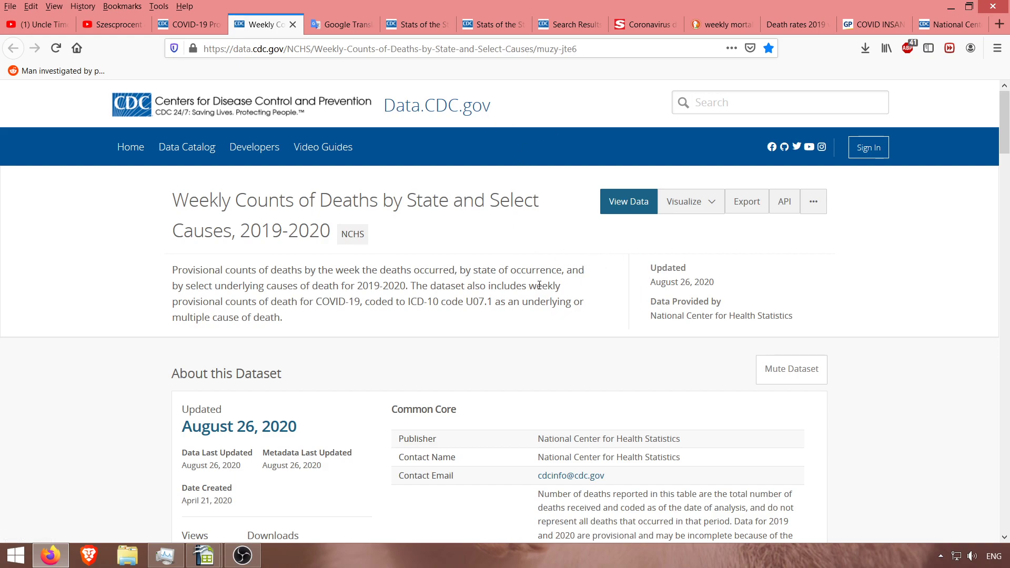
pyautogui.scroll(-10, 539, 286)
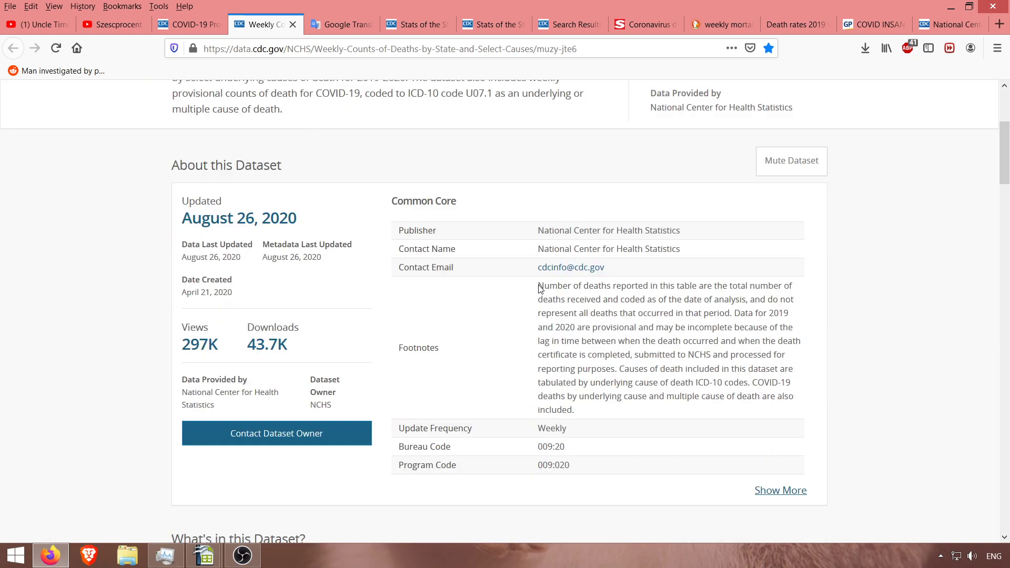
pyautogui.scroll(-2, 539, 289)
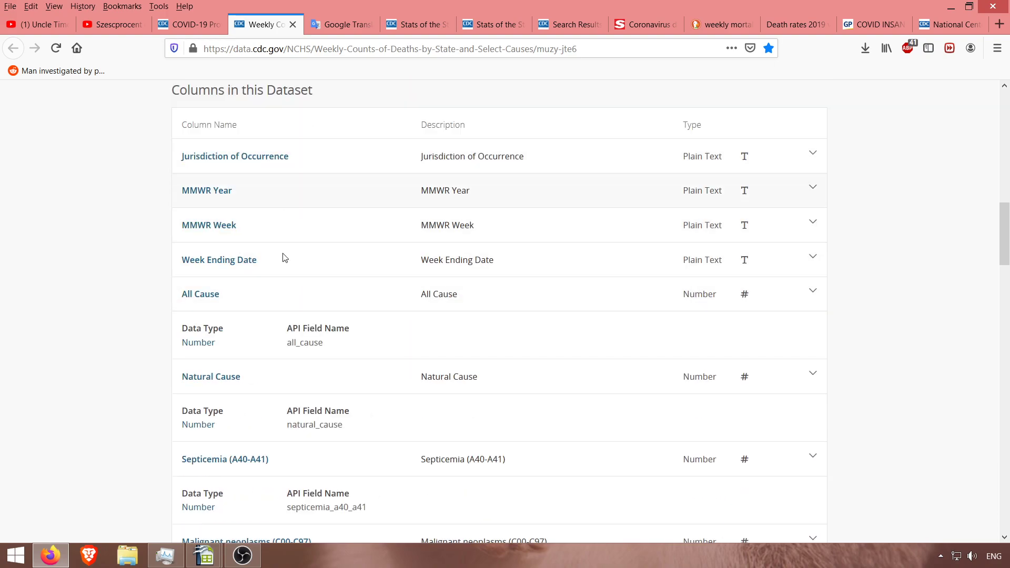
pyautogui.scroll(-7, 336, 342)
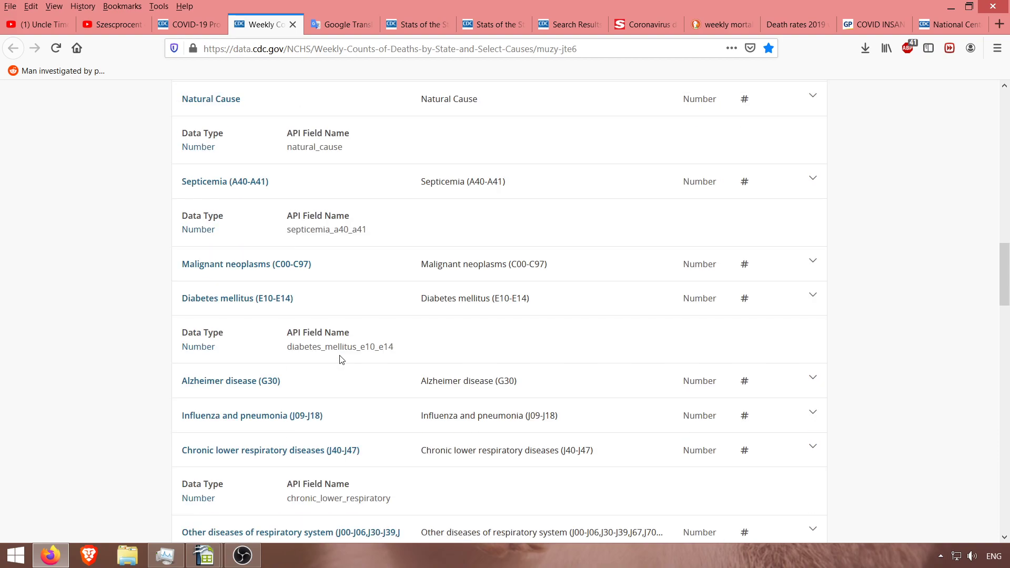
# Return to the original CSV in OpenOffice Calc and look through the Wyoming rows and the United States rows to the end of the data
pyautogui.moveTo(198, 557)
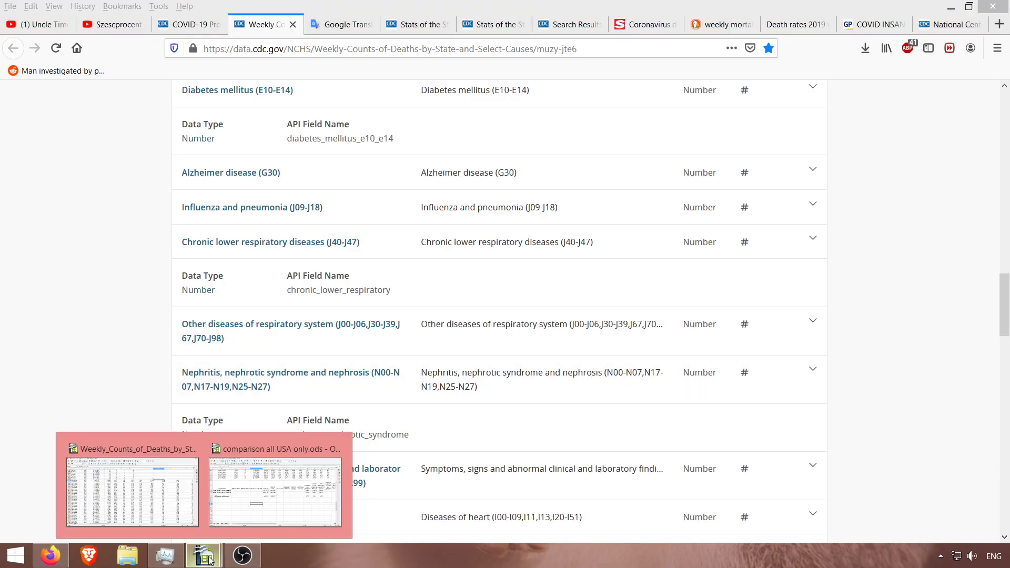
pyautogui.click(156, 503)
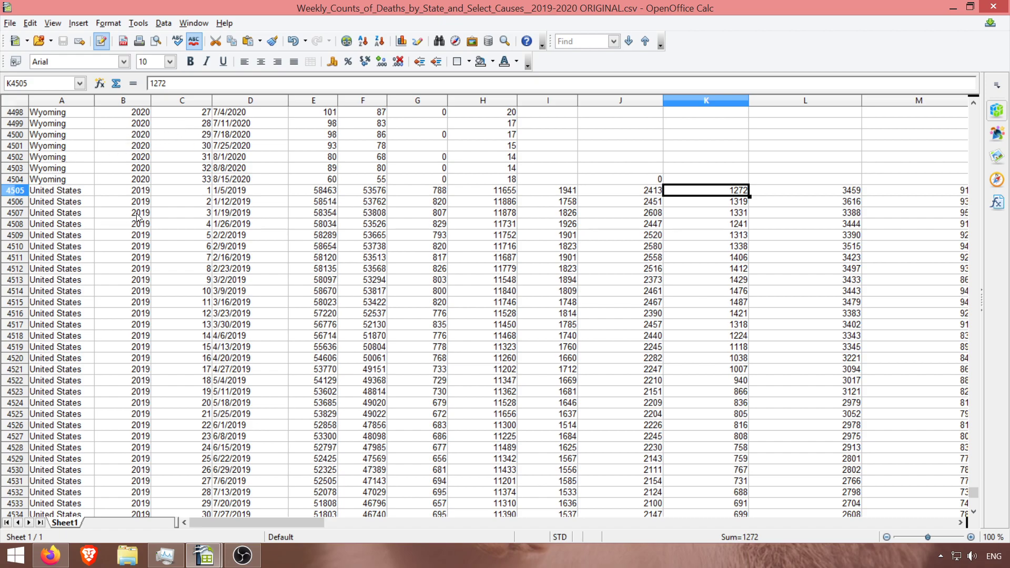
pyautogui.scroll(10, 79, 227)
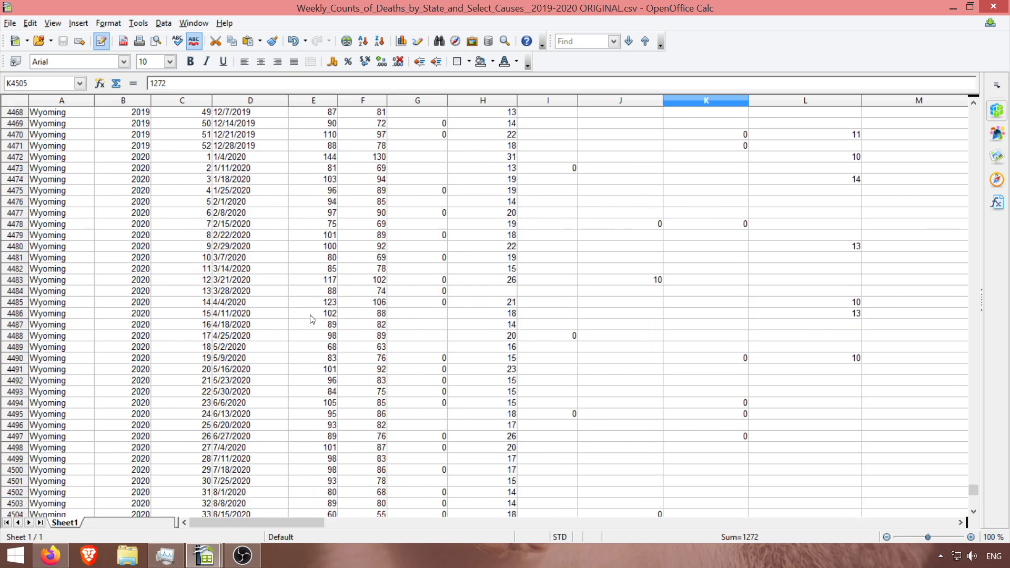
pyautogui.scroll(-16, 345, 301)
pyautogui.scroll(-18, 347, 302)
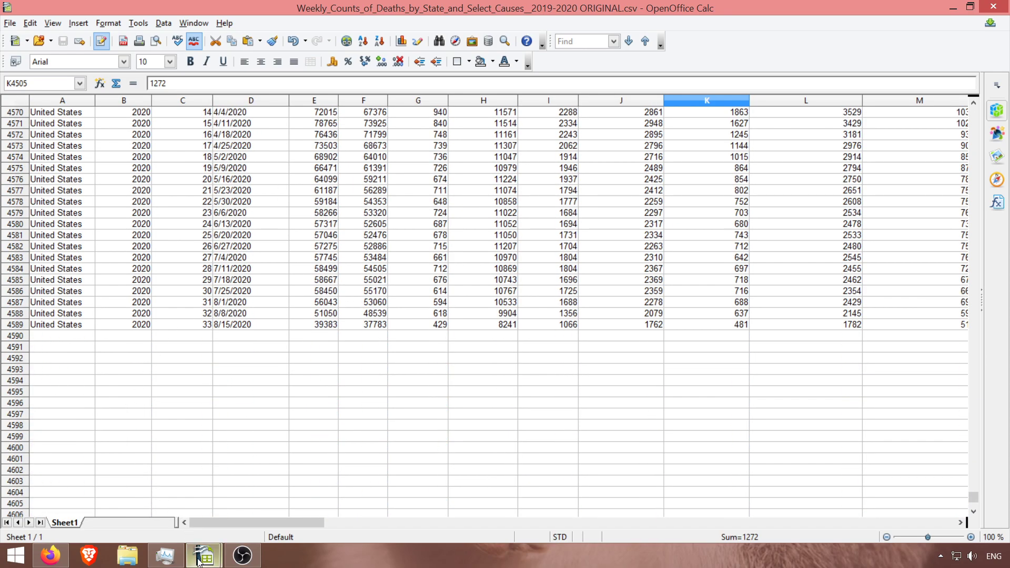
# Look at the first rows of the comparison all USA only.ods workbook, and check them against the original CSV's United States rows
pyautogui.moveTo(203, 556)
pyautogui.click(268, 484)
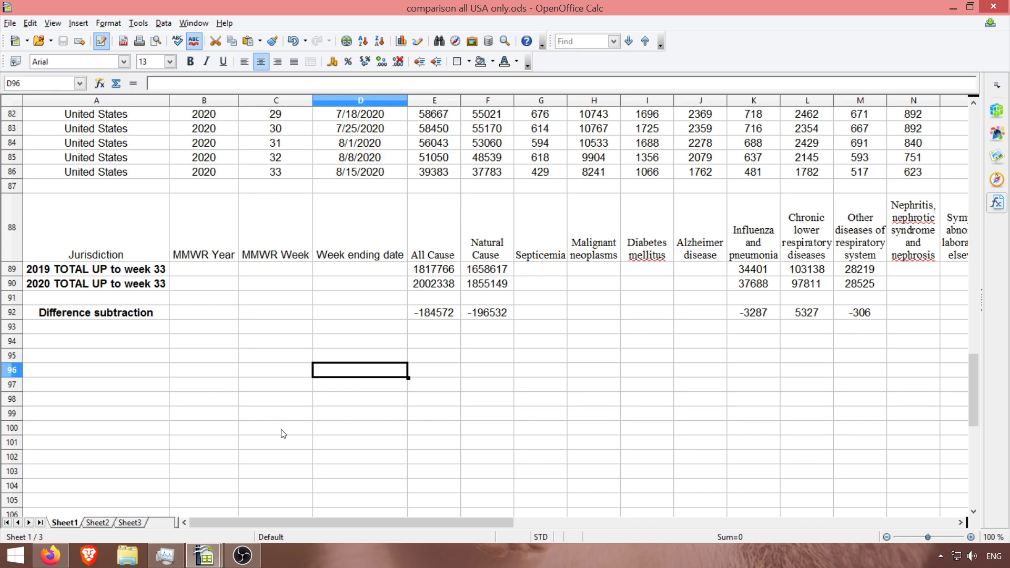
pyautogui.scroll(20, 284, 435)
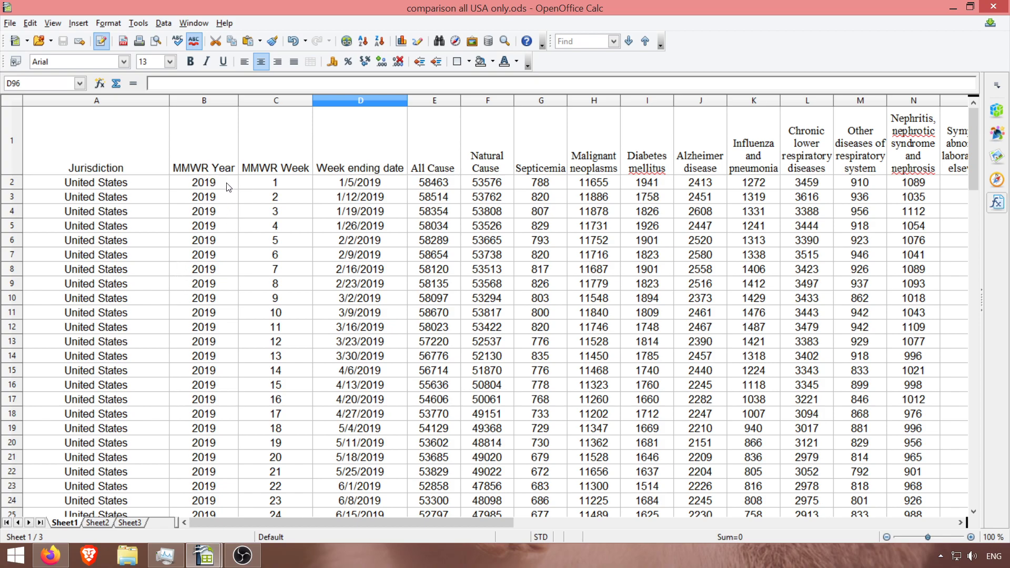
pyautogui.moveTo(204, 555)
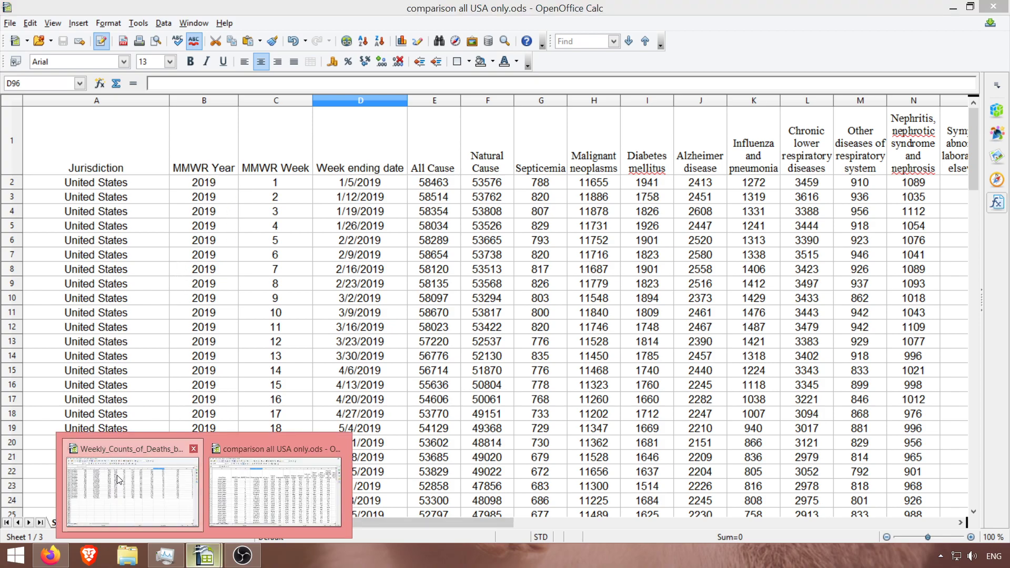
pyautogui.click(118, 479)
pyautogui.scroll(8, 303, 191)
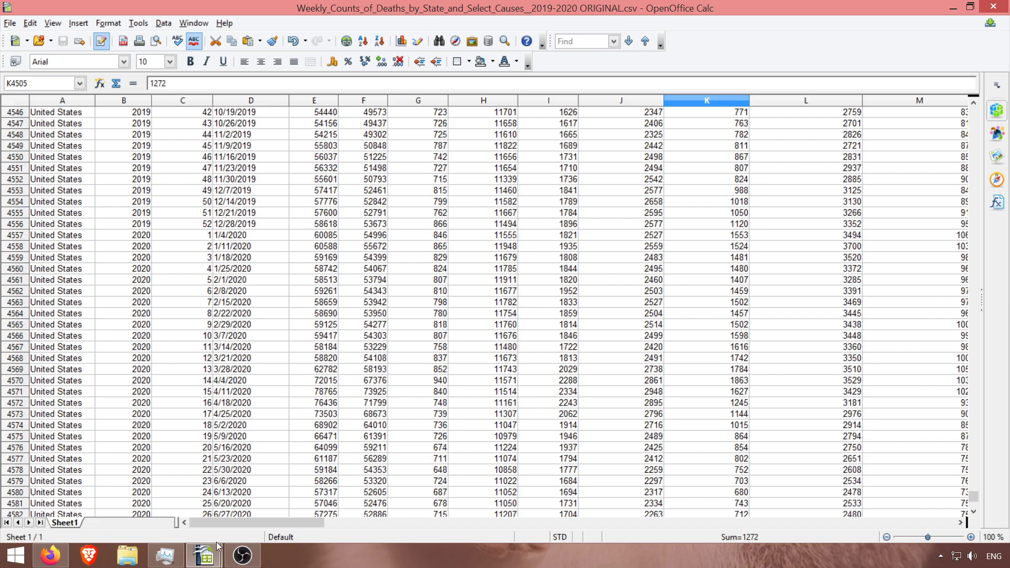
# Return to the comparison all USA only.ods workbook and inspect the last 2020 row's jurisdiction, MMWR week and week ending date
pyautogui.click(224, 460)
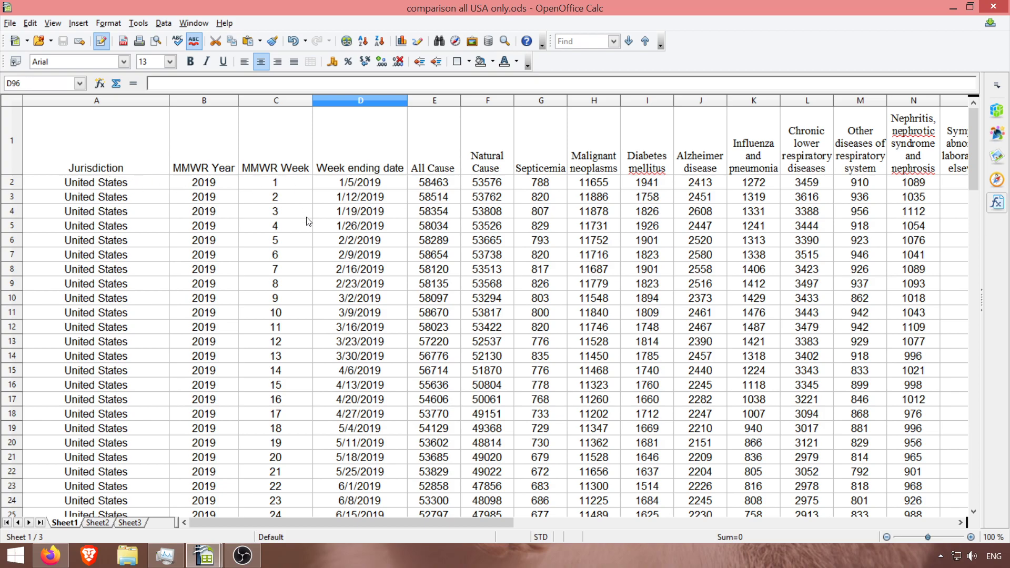
pyautogui.scroll(-2, 307, 277)
pyautogui.scroll(-20, 307, 277)
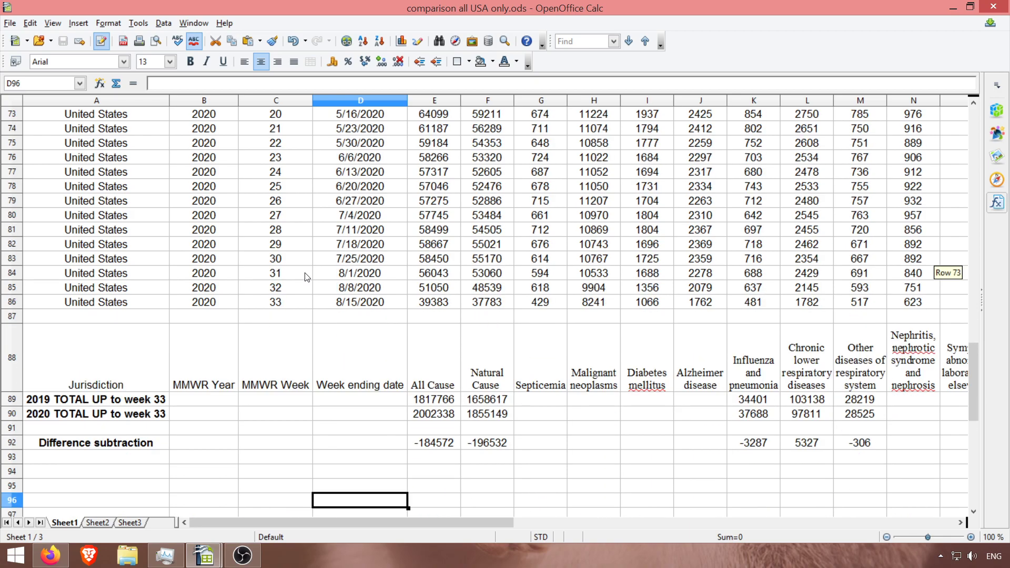
pyautogui.click(130, 303)
pyautogui.click(257, 305)
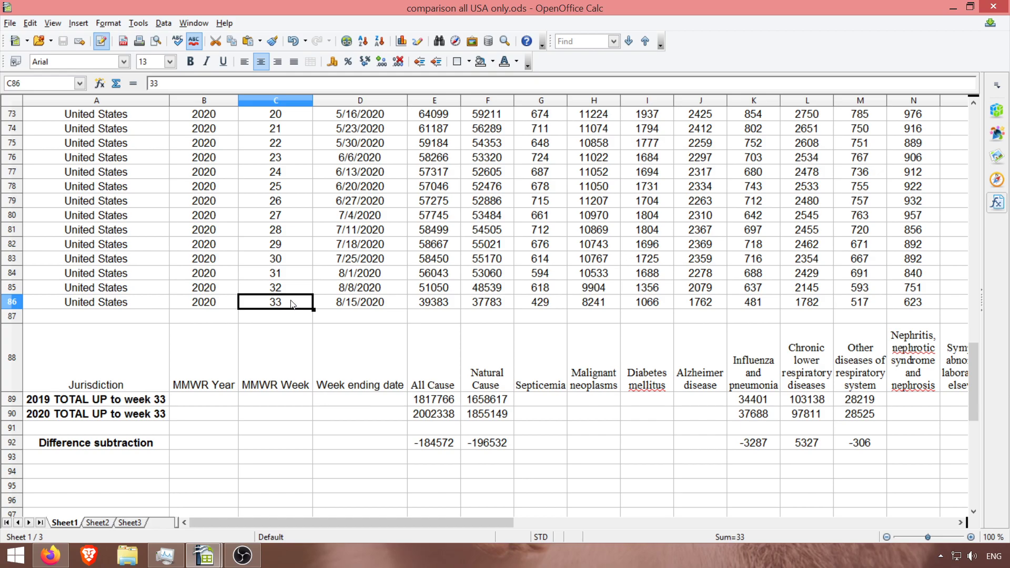
pyautogui.click(347, 306)
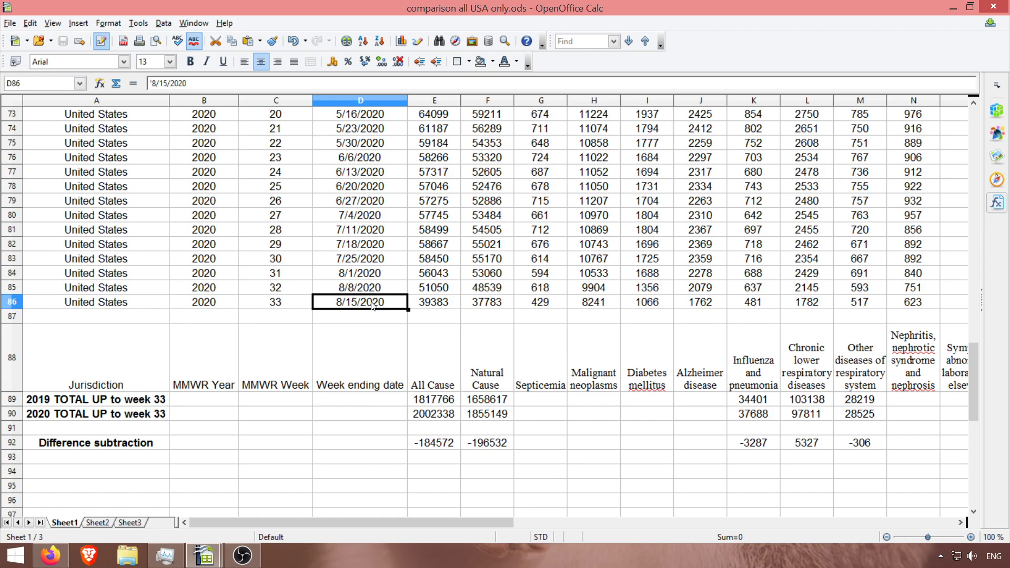
# Review the labels of the 2019 and 2020 total rows up to week 33
pyautogui.click(122, 404)
pyautogui.click(116, 418)
pyautogui.click(126, 404)
pyautogui.click(127, 413)
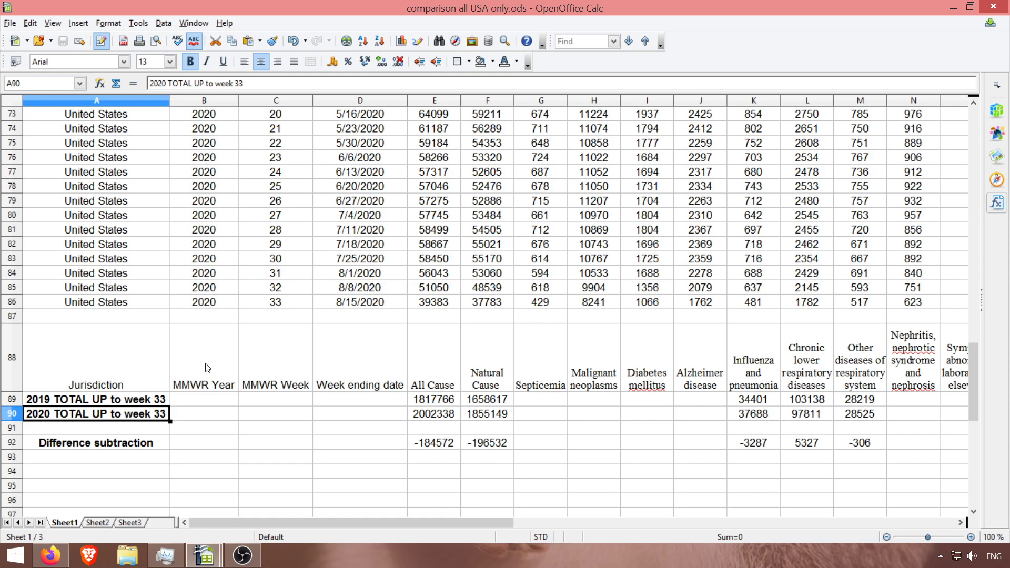
# Examine the 2019 rows from the first week to the last, checking the MMWR week and ending date at year's end
pyautogui.scroll(6, 299, 292)
pyautogui.scroll(18, 299, 292)
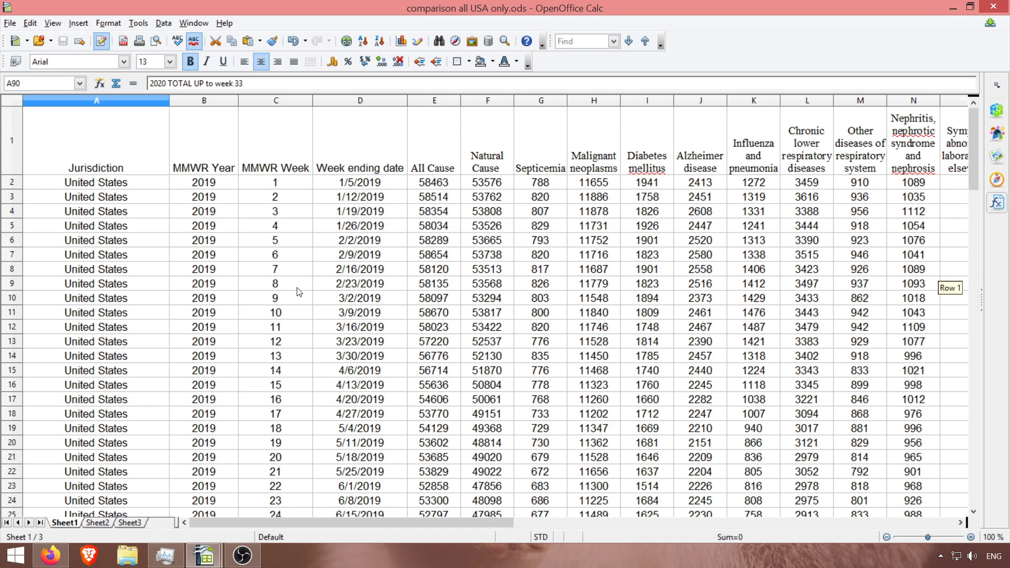
pyautogui.scroll(-3, 197, 271)
pyautogui.scroll(-8, 257, 375)
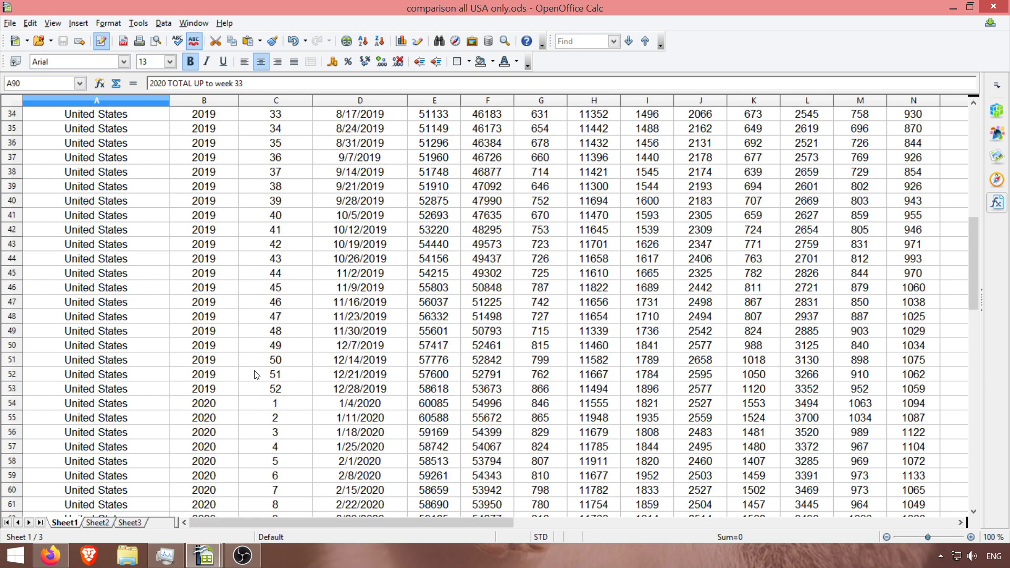
pyautogui.click(284, 345)
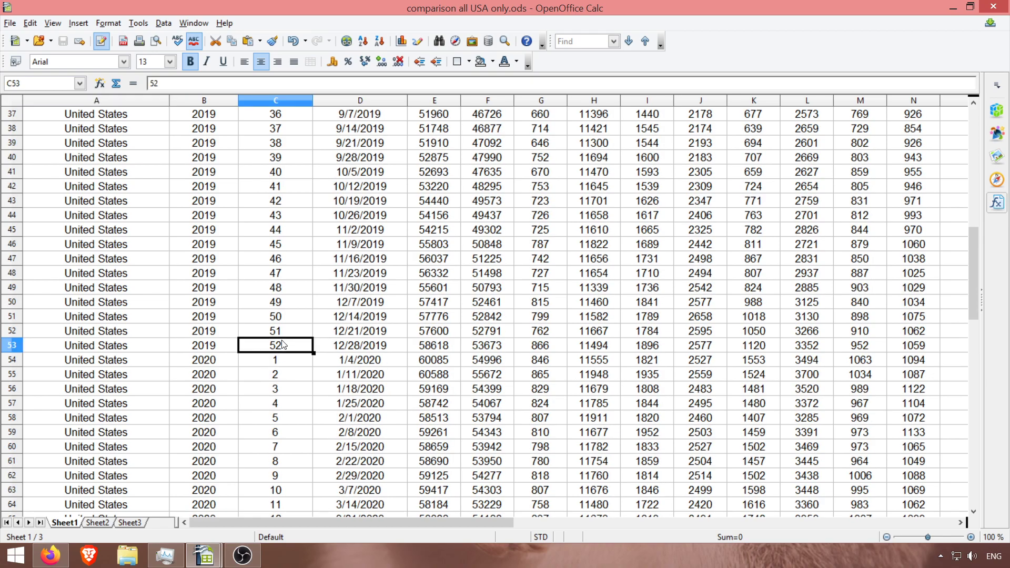
pyautogui.click(362, 338)
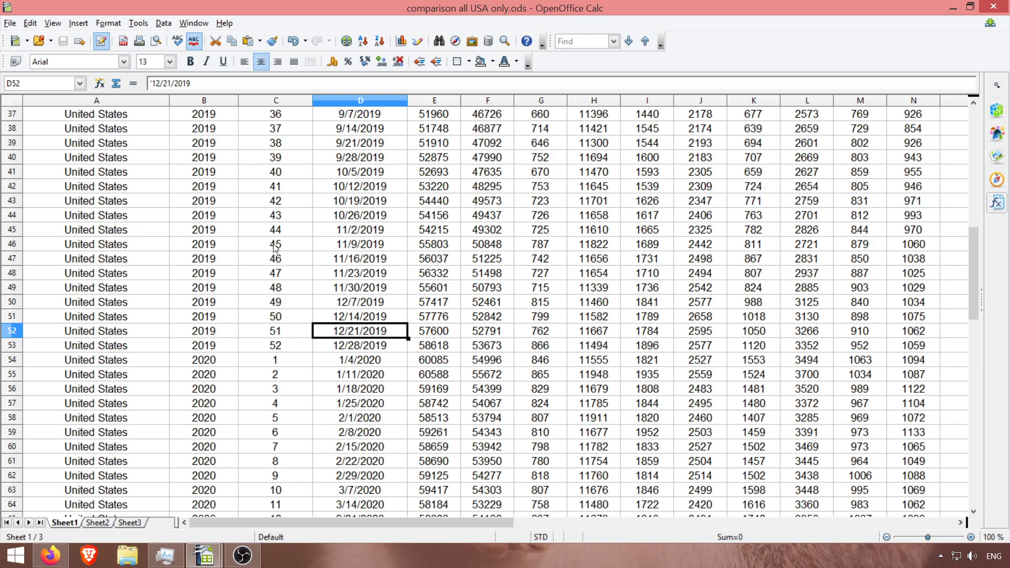
# Locate week 33 of 2019 and highlight its entire row
pyautogui.scroll(1, 248, 220)
pyautogui.scroll(1, 82, 166)
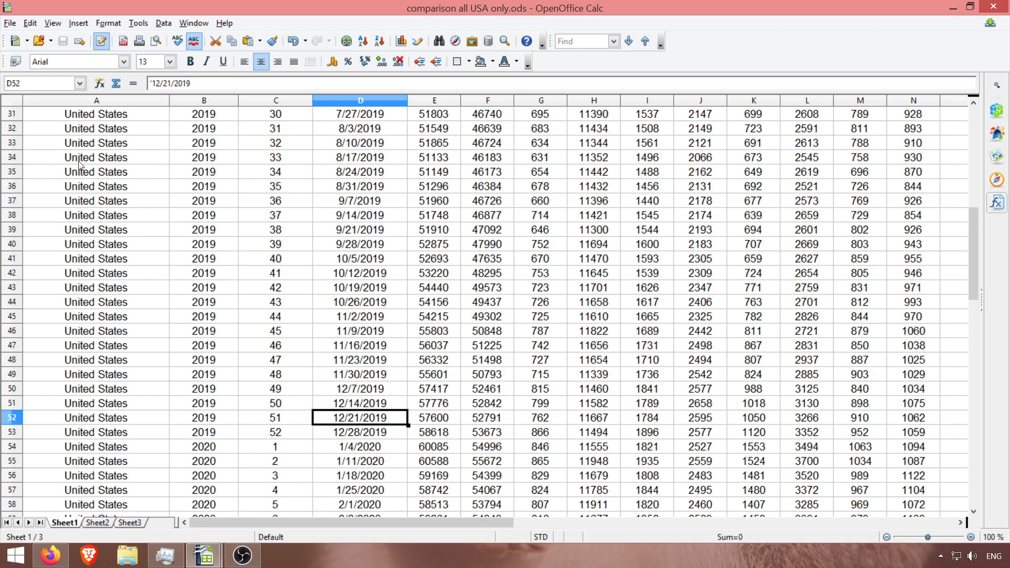
pyautogui.click(9, 159)
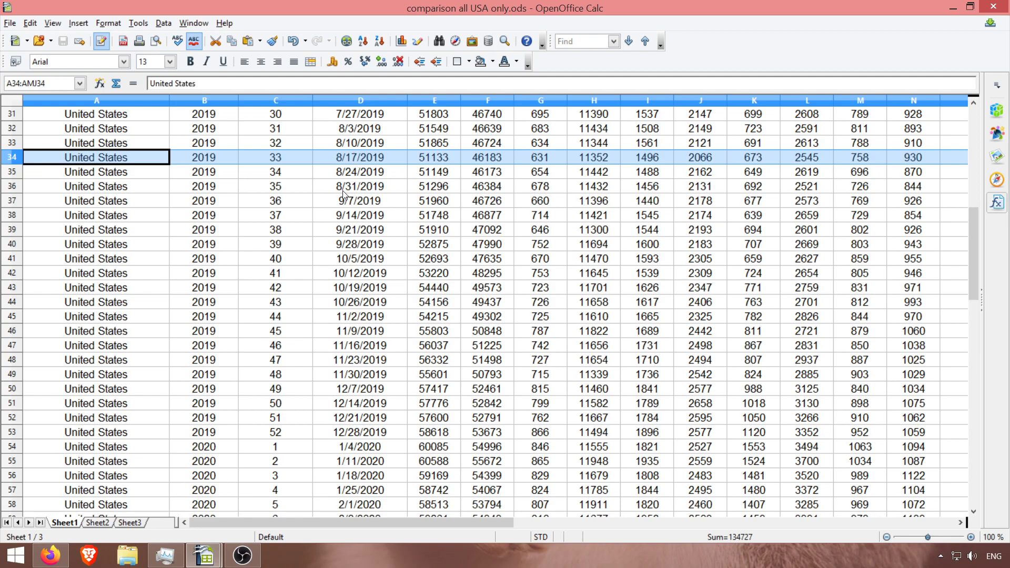
# Review the cause headings in the first row, from All Cause through Chronic lower respiratory diseases
pyautogui.scroll(10, 343, 195)
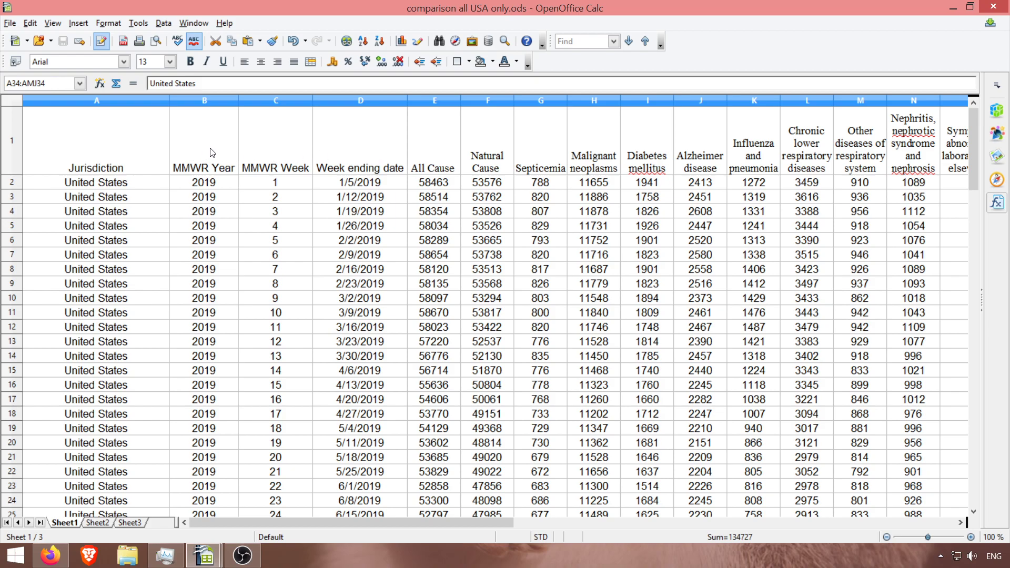
pyautogui.click(449, 162)
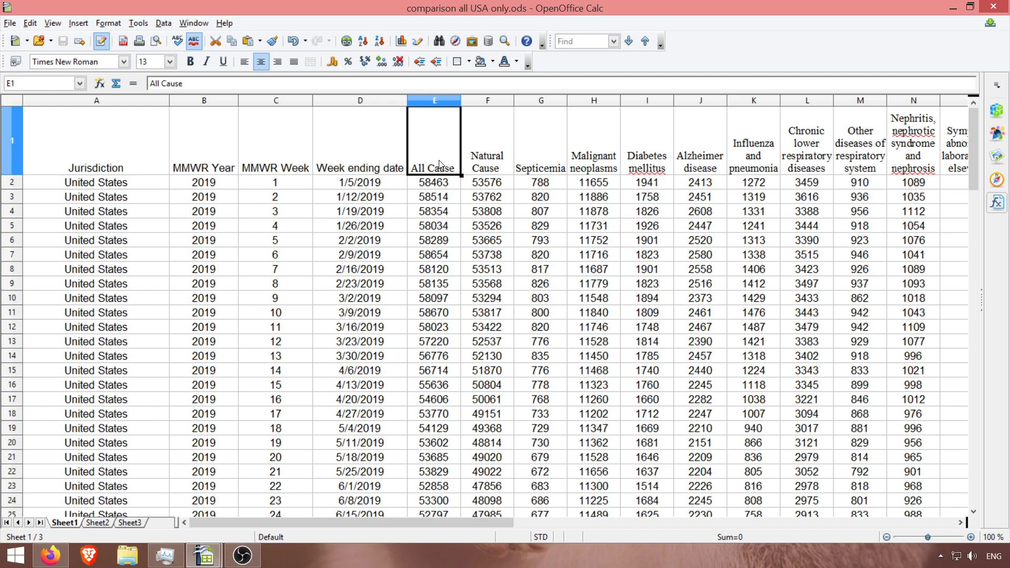
pyautogui.click(485, 160)
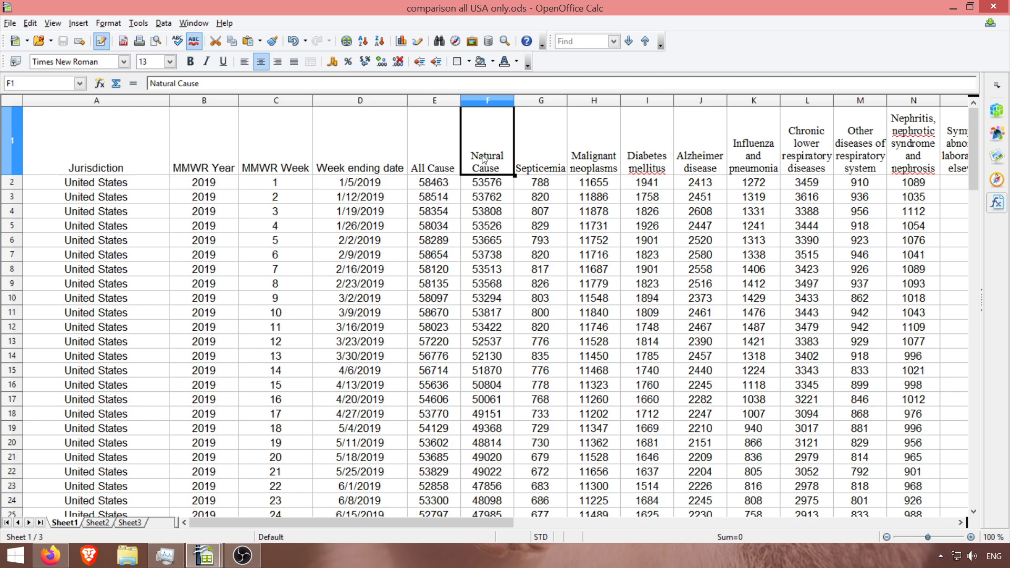
pyautogui.click(539, 157)
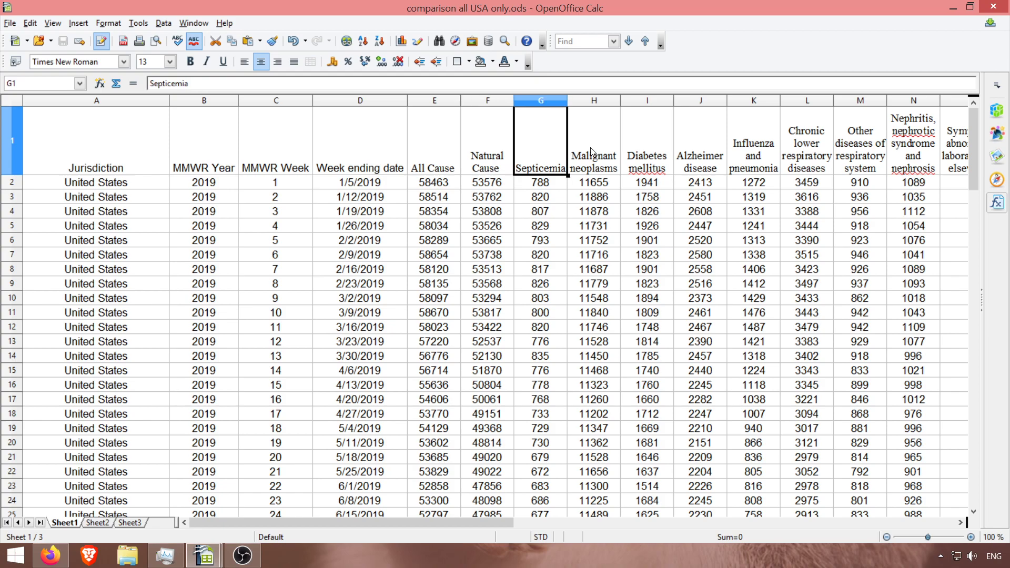
pyautogui.click(590, 147)
pyautogui.click(649, 156)
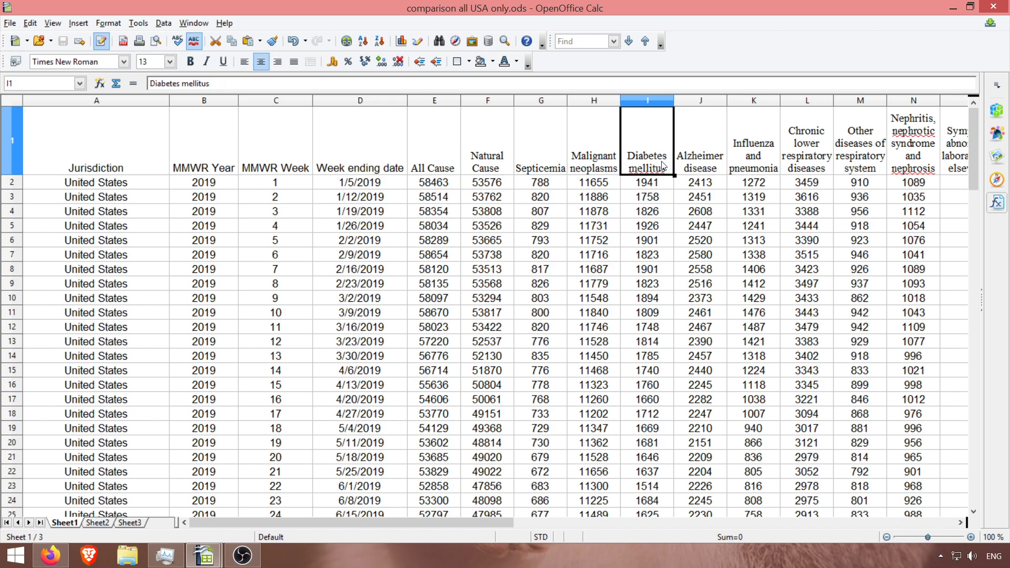
pyautogui.click(688, 164)
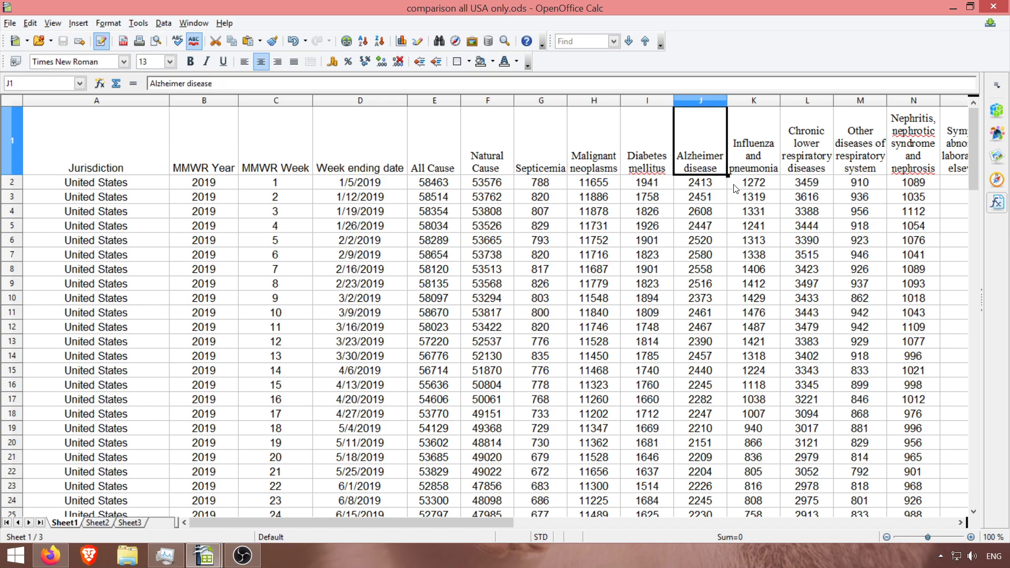
pyautogui.click(749, 167)
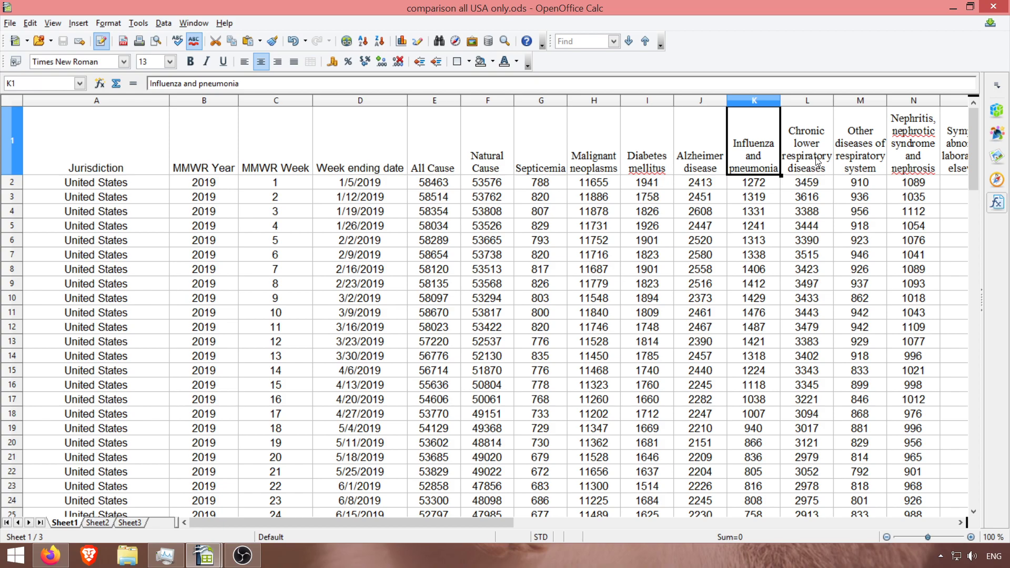
pyautogui.click(828, 159)
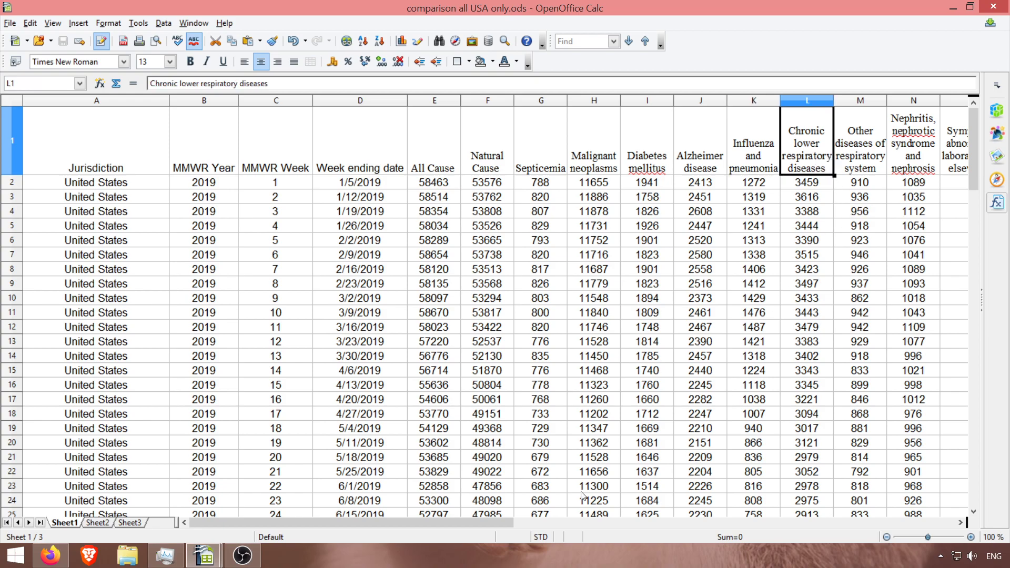
# Widen the Cerebrovascular diseases column so its heading fits
pyautogui.moveTo(491, 524); pyautogui.dragTo(661, 520)
pyautogui.moveTo(633, 103); pyautogui.dragTo(665, 103)
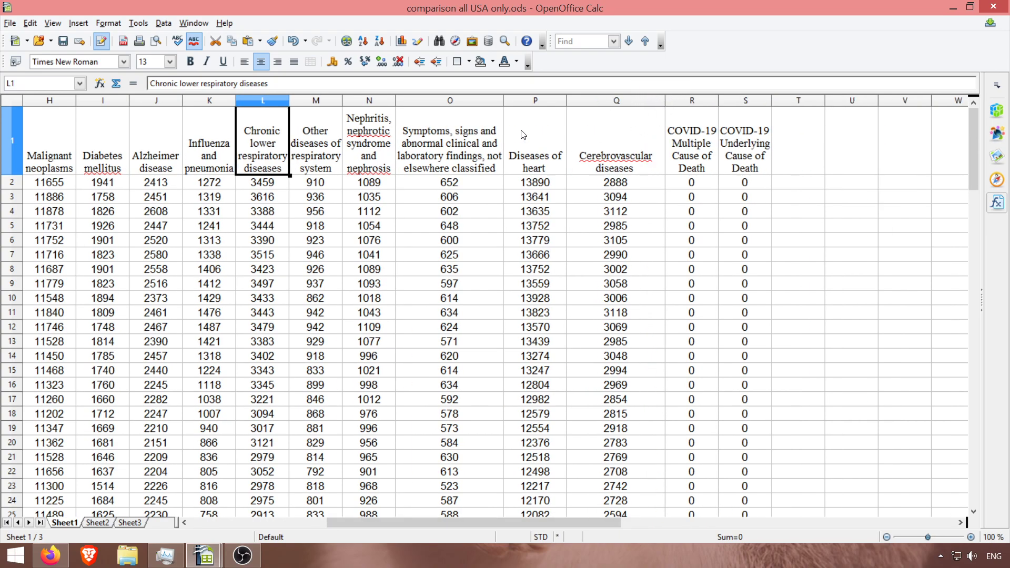
# Find the totals block below the 2020 rows and inspect both year labels and the 2019 All Cause total
pyautogui.moveTo(473, 522); pyautogui.dragTo(336, 522)
pyautogui.scroll(-20, 242, 430)
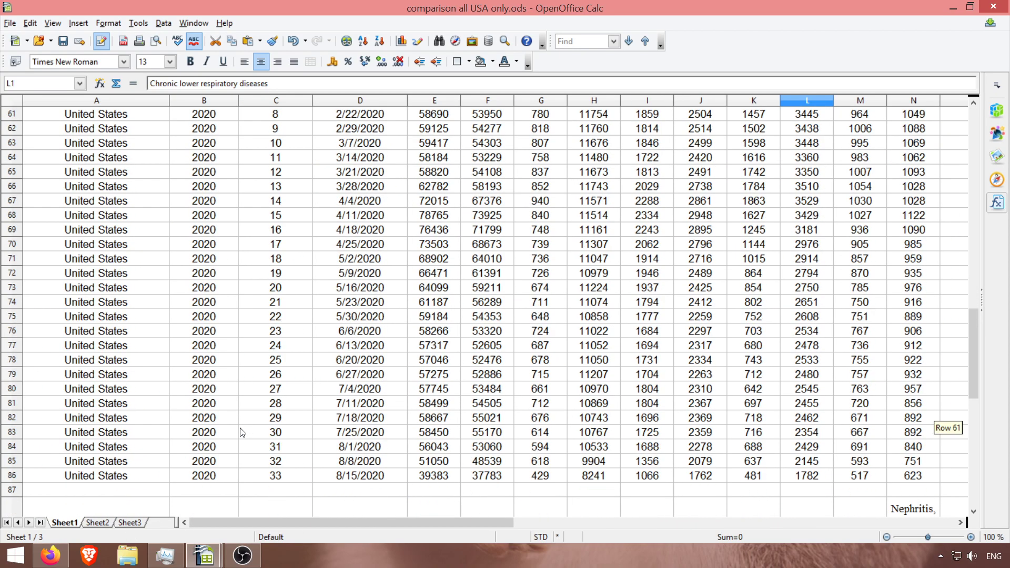
pyautogui.scroll(-5, 242, 431)
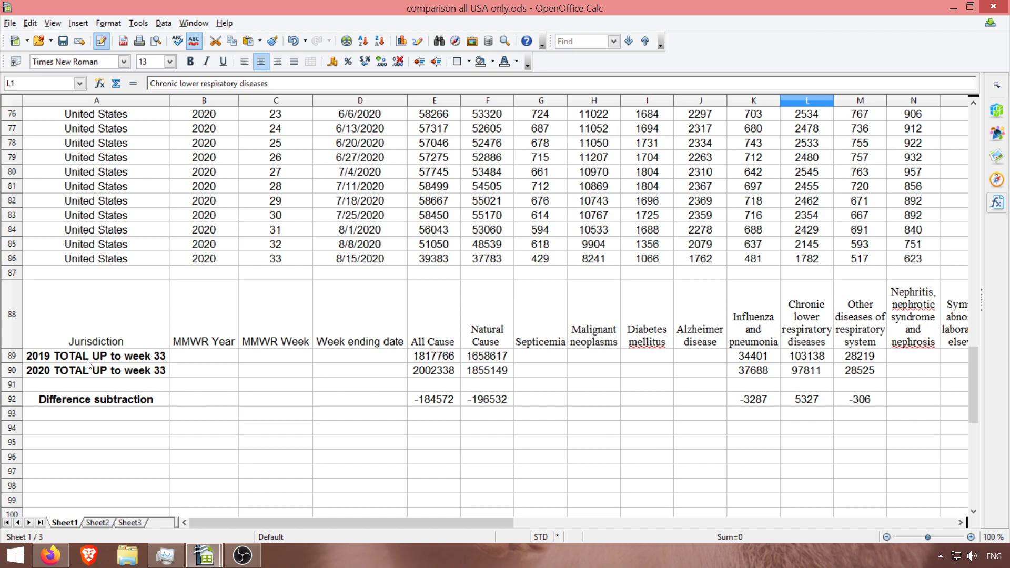
pyautogui.click(88, 357)
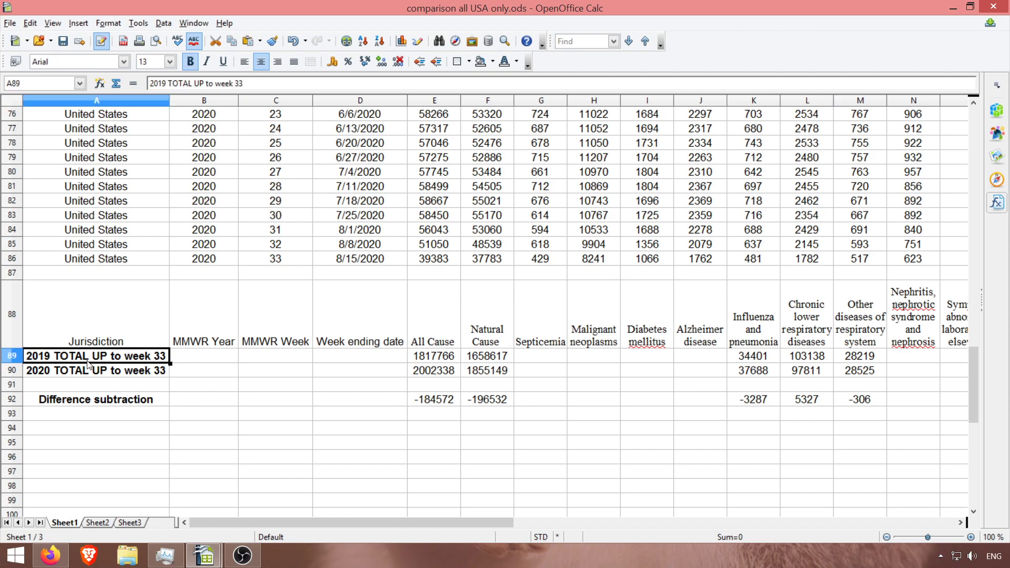
pyautogui.click(148, 375)
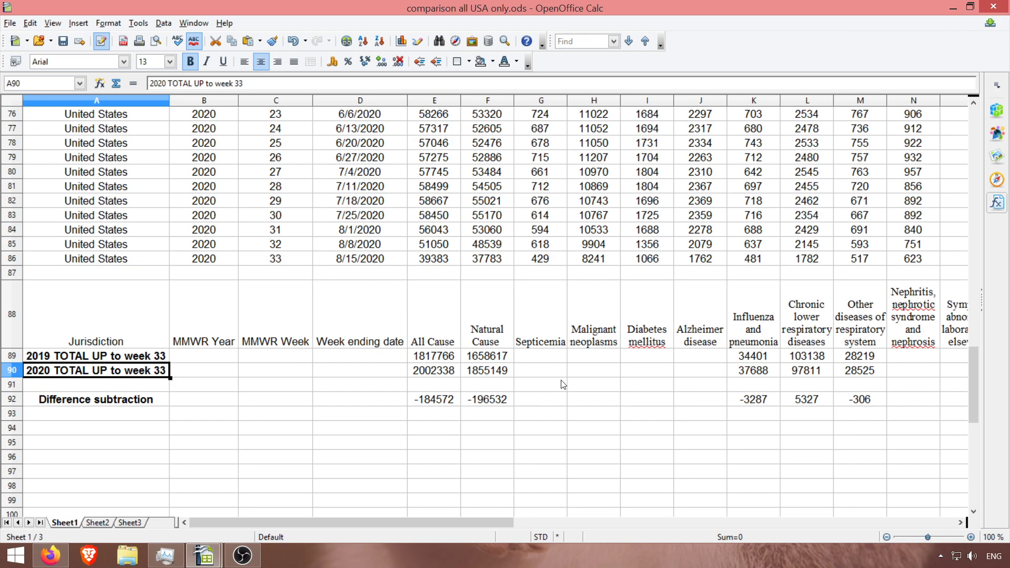
pyautogui.click(446, 358)
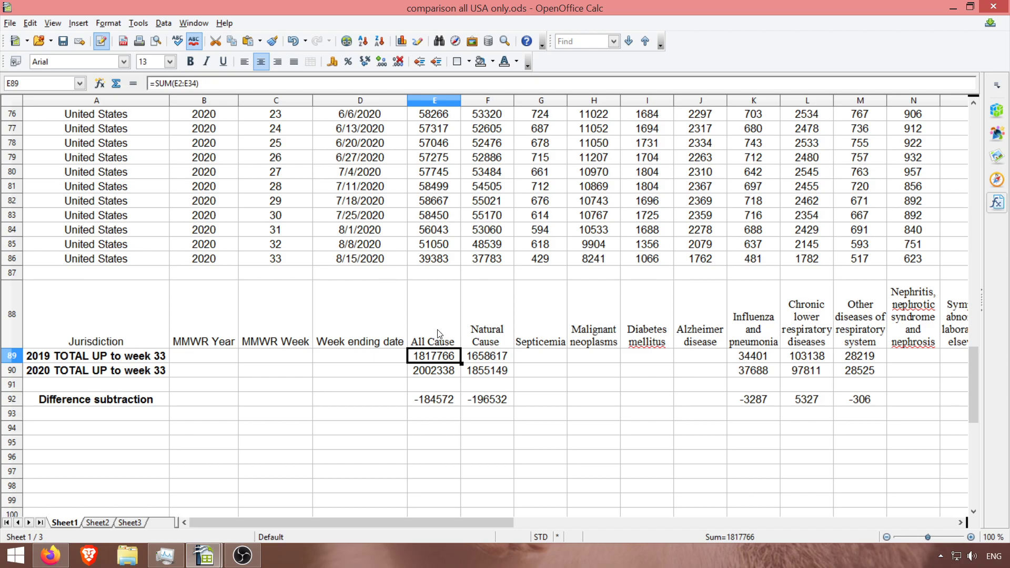
# Check the 2019 range being summed by highlighting the week 1 row and the week 33 row
pyautogui.scroll(20, 437, 334)
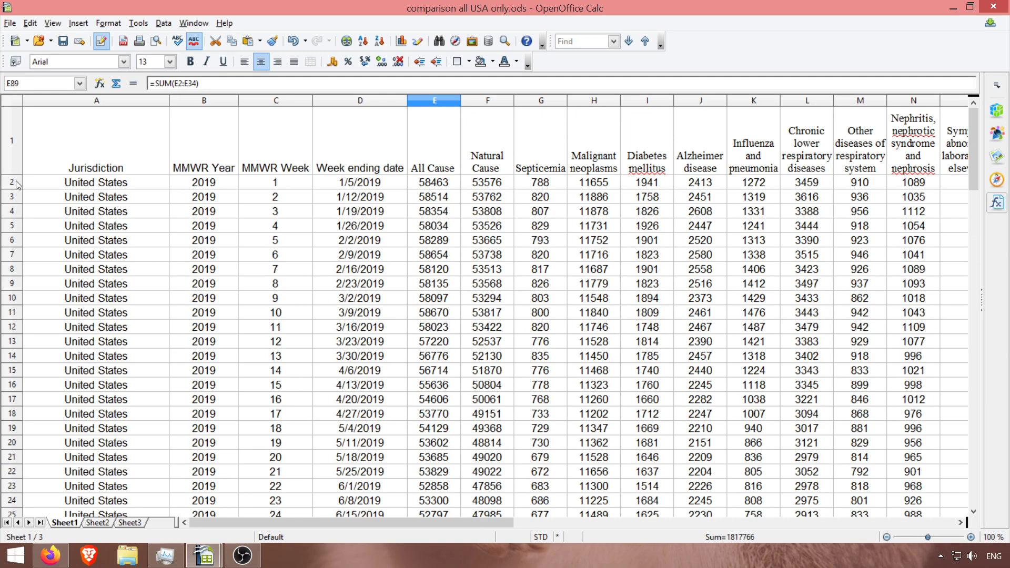
pyautogui.click(16, 182)
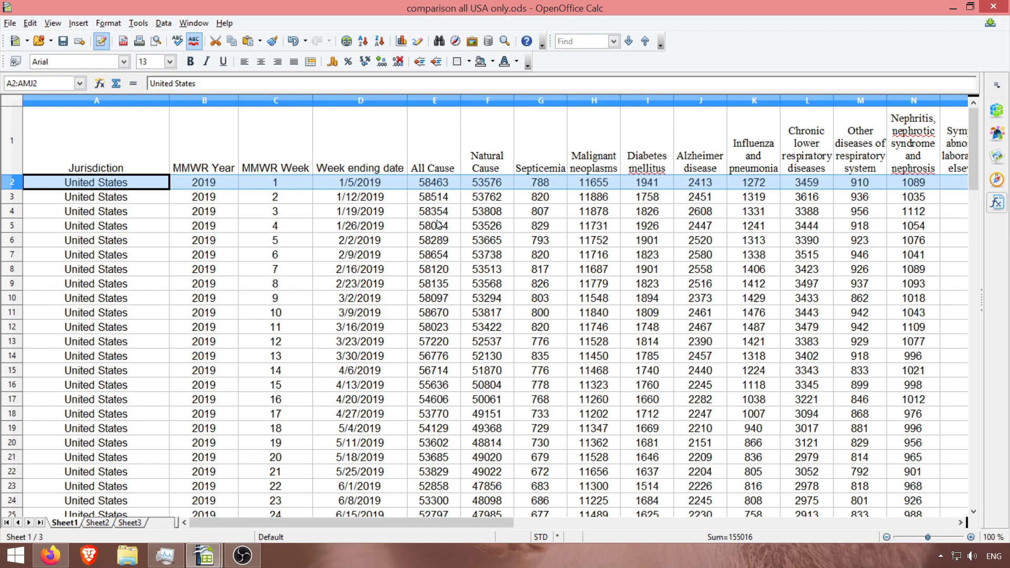
pyautogui.scroll(-8, 439, 225)
pyautogui.scroll(2, 437, 223)
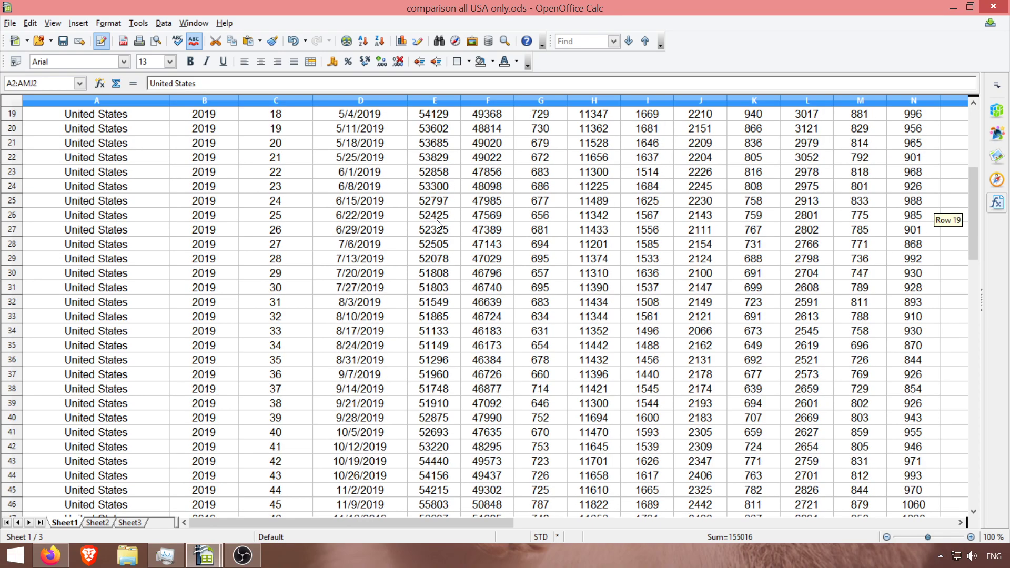
pyautogui.click(16, 333)
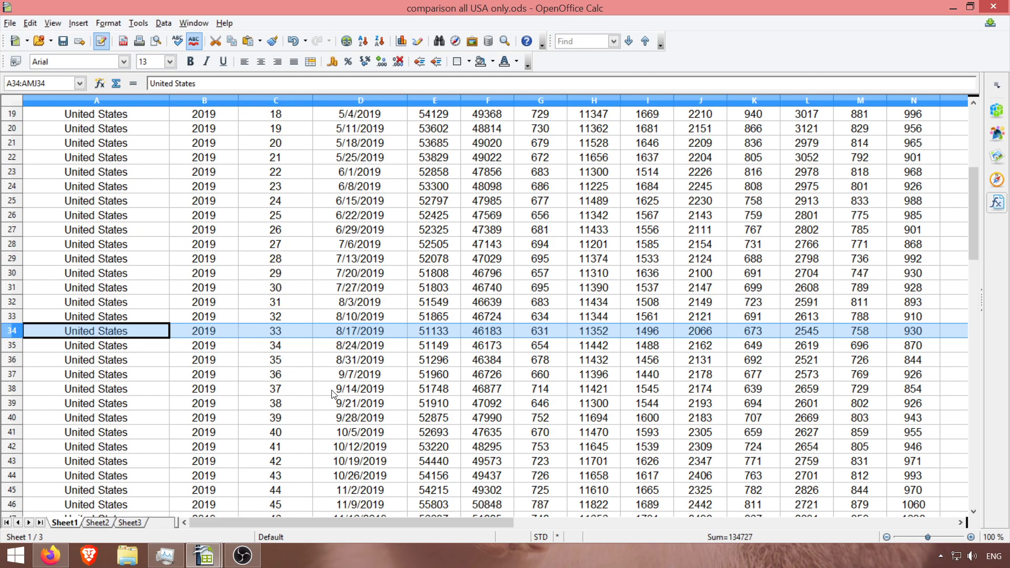
# Compare the 2019 and 2020 All Cause totals up to week 33 and inspect their difference
pyautogui.scroll(-19, 420, 348)
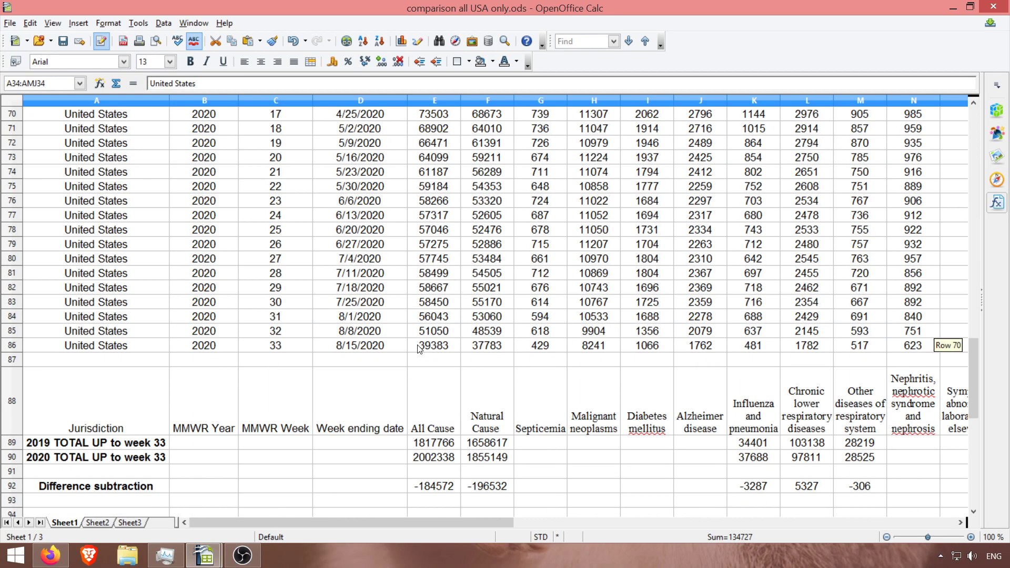
pyautogui.click(442, 429)
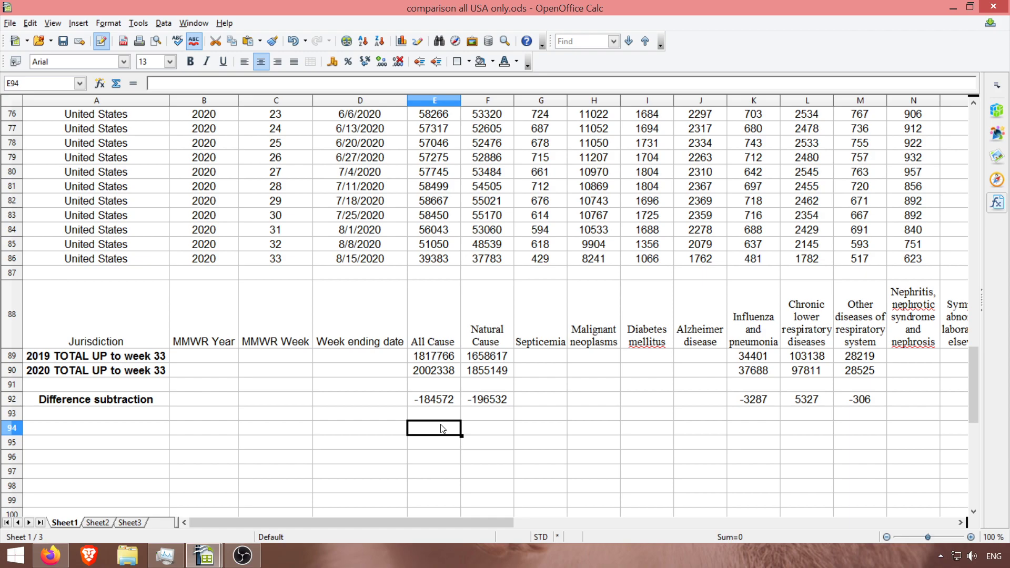
pyautogui.click(133, 358)
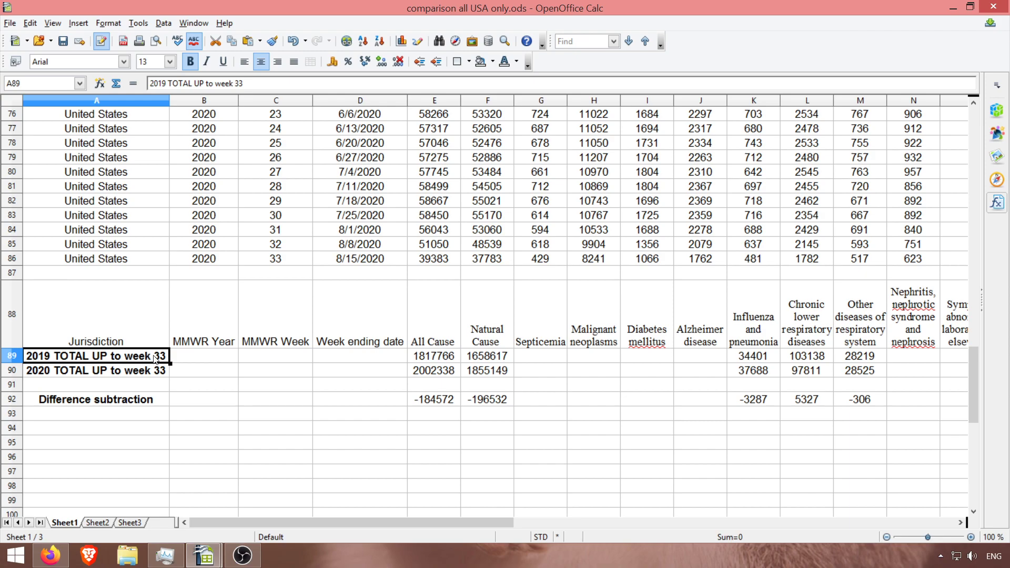
pyautogui.click(439, 359)
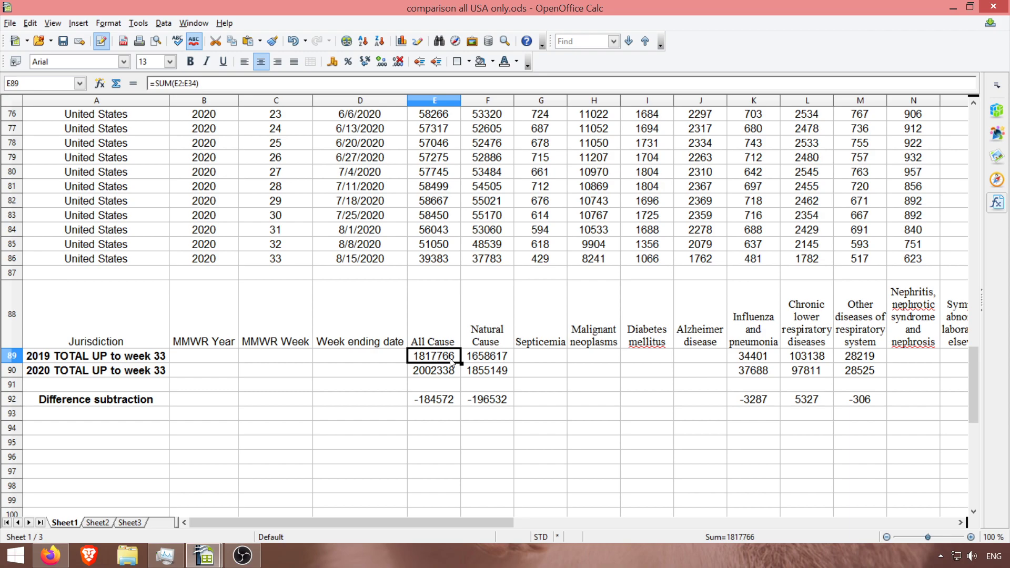
pyautogui.click(142, 376)
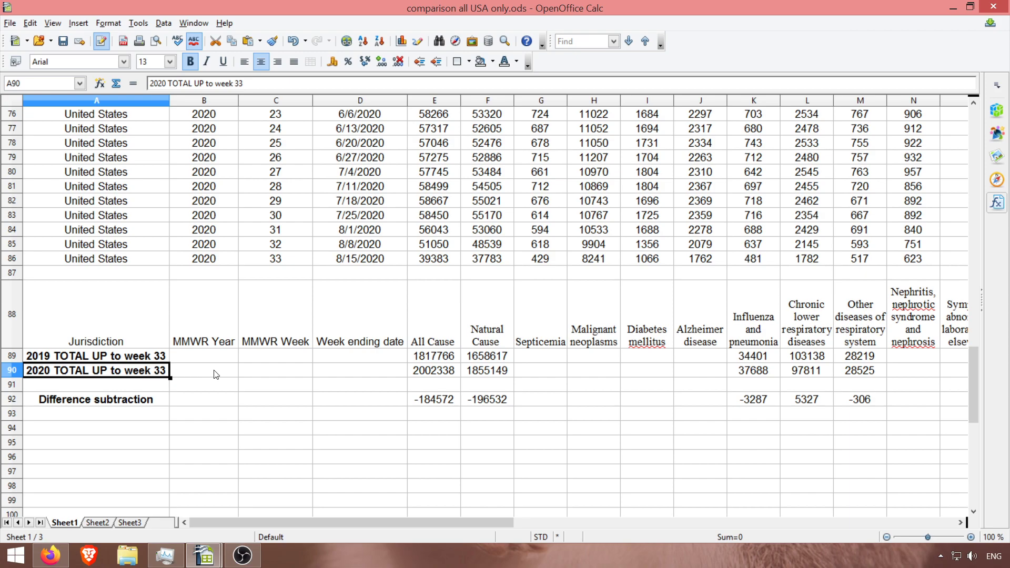
pyautogui.click(356, 265)
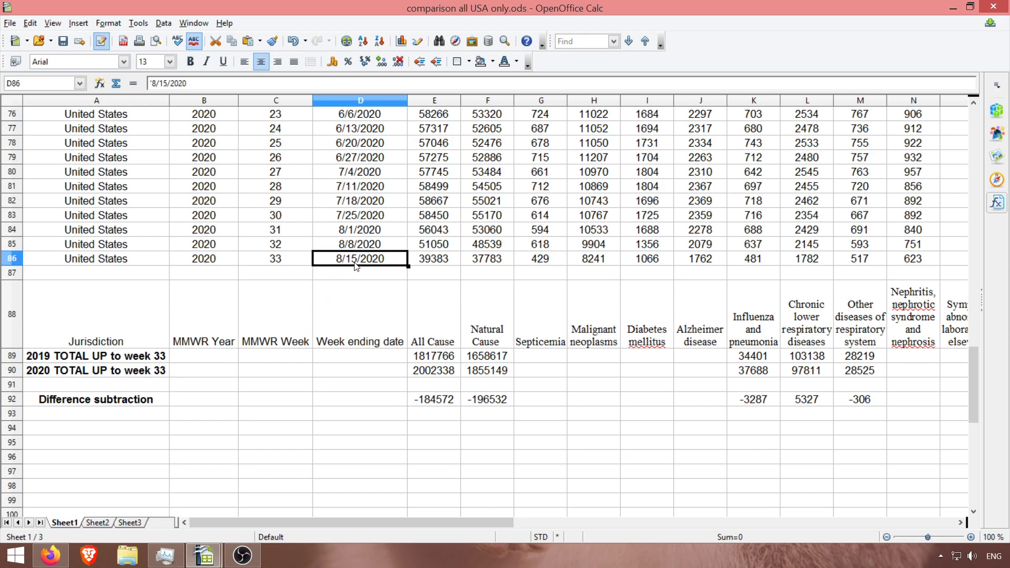
pyautogui.click(440, 372)
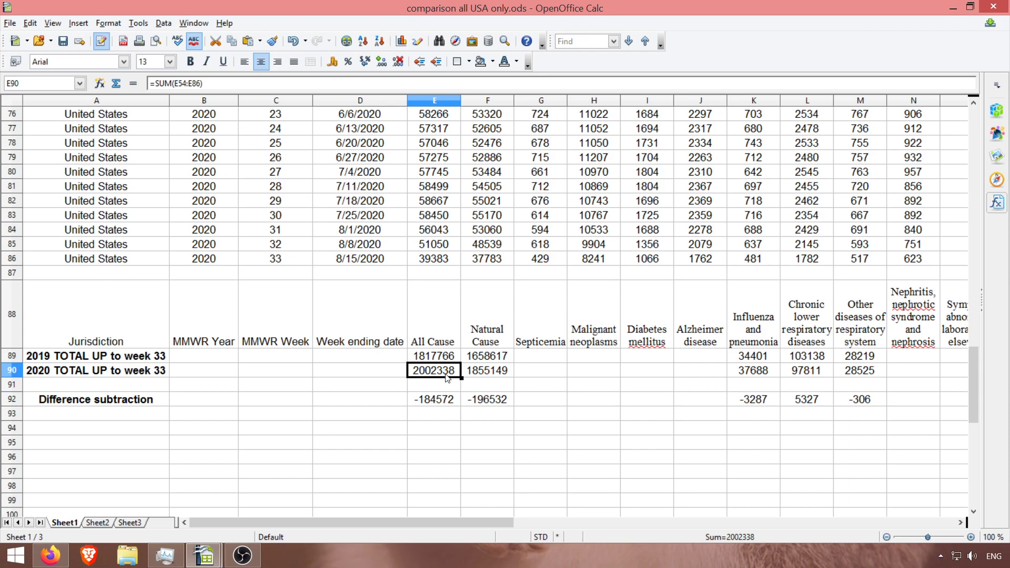
pyautogui.click(436, 401)
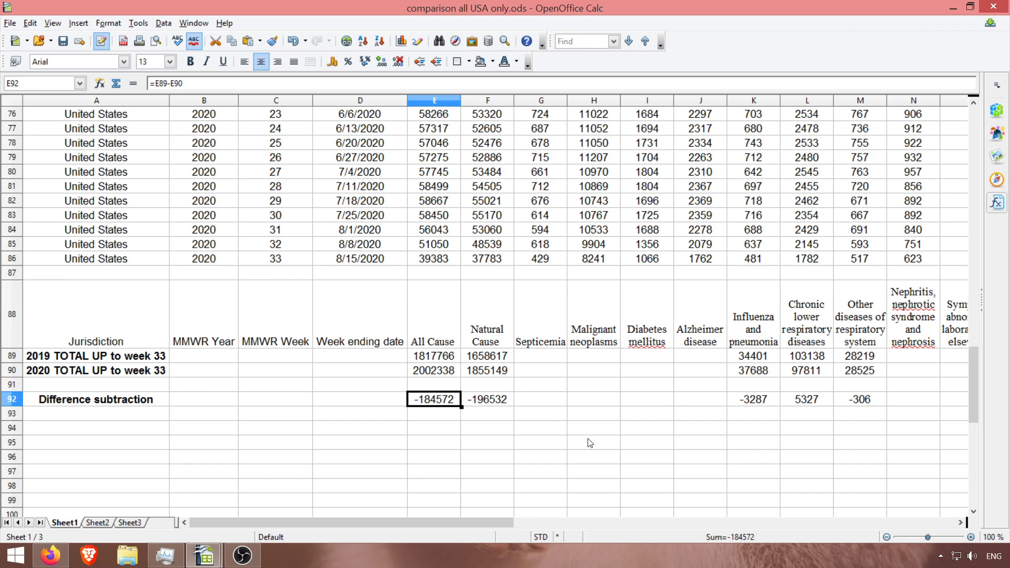
# Compare the 2019 and 2020 Natural Cause totals up to week 33 and inspect their difference
pyautogui.click(503, 359)
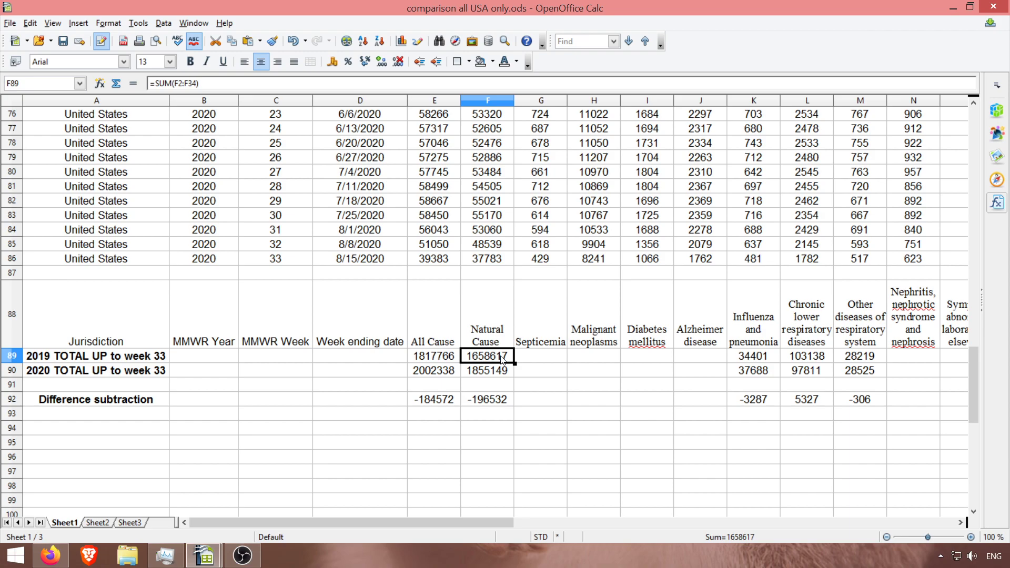
pyautogui.press('Home')
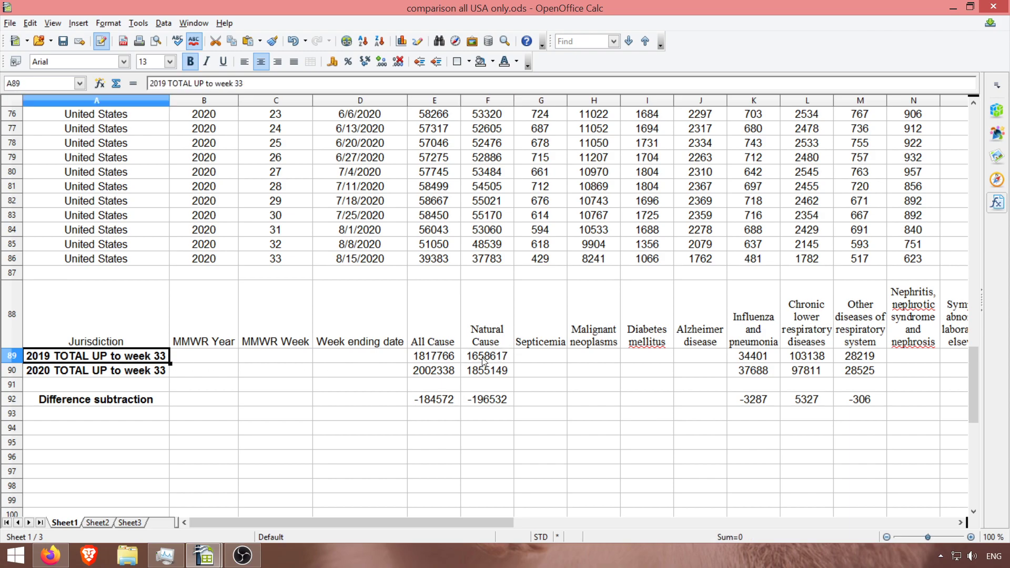
pyautogui.click(485, 361)
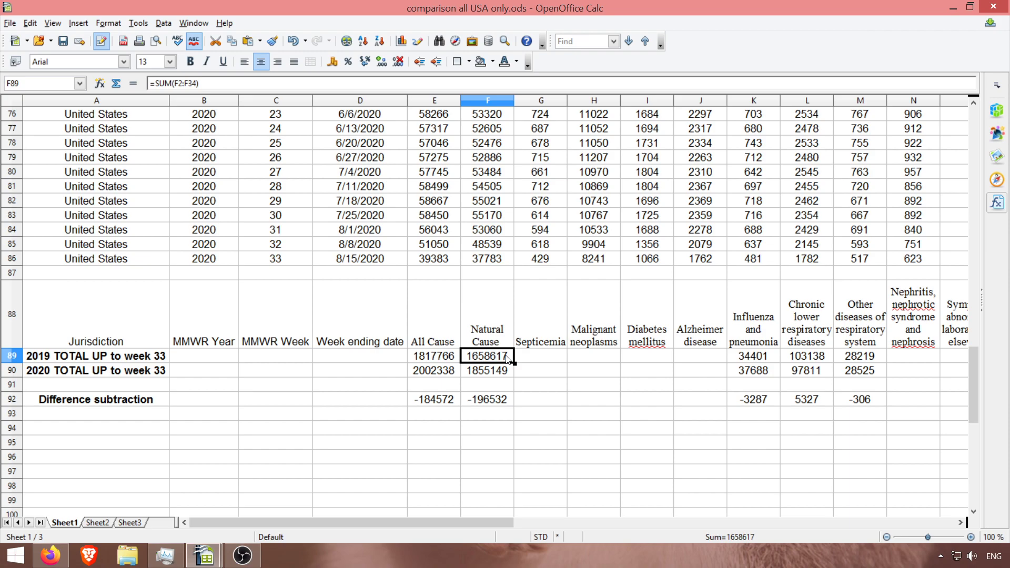
pyautogui.click(135, 375)
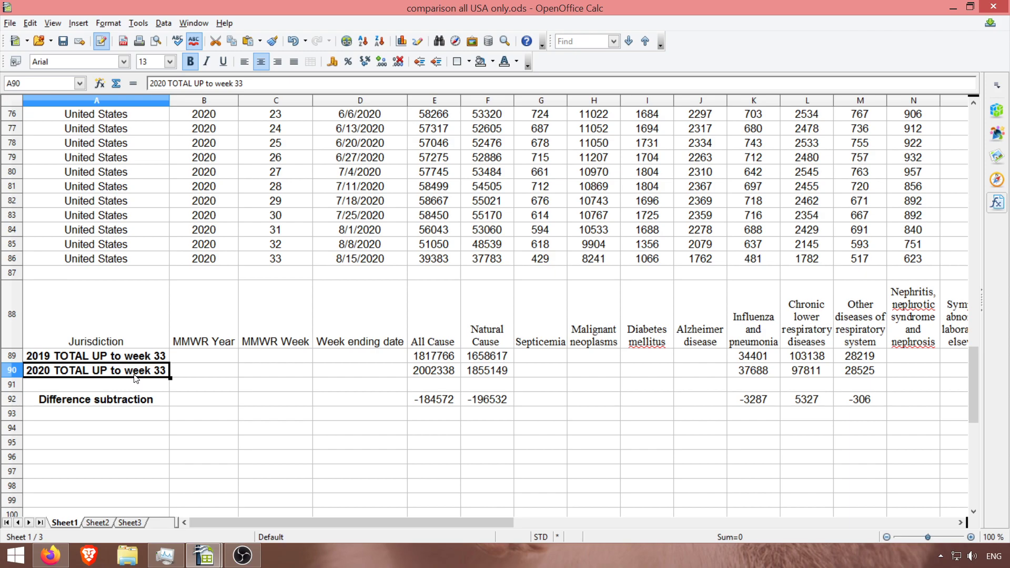
pyautogui.click(492, 375)
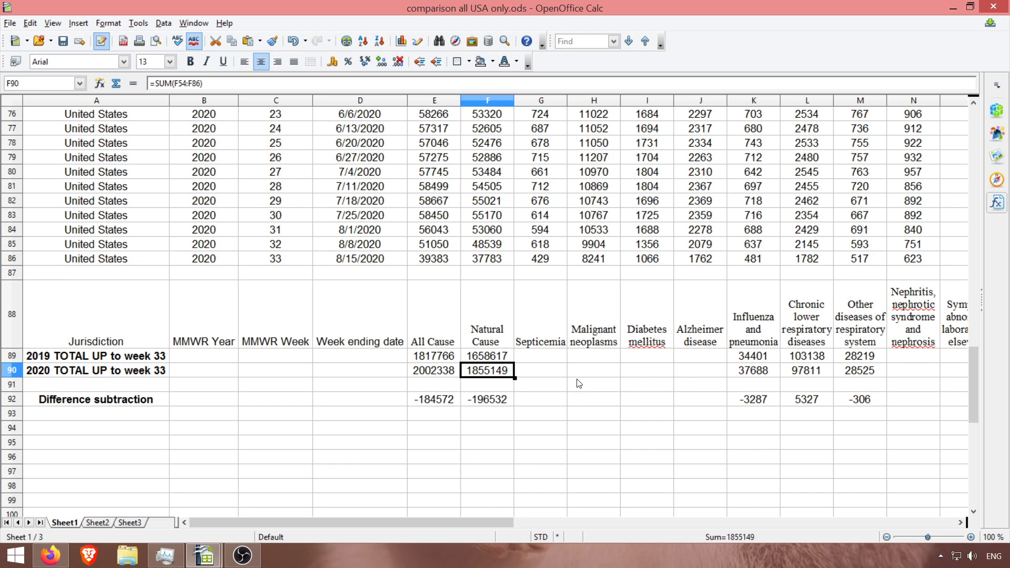
pyautogui.click(500, 400)
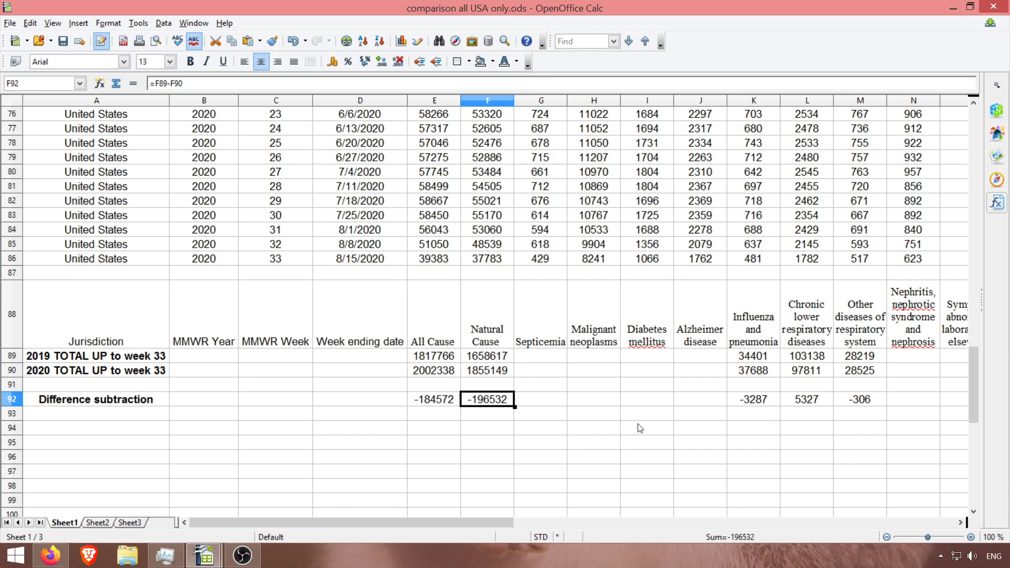
# Move to the 2019 Influenza and pneumonia total and inspect its formula
pyautogui.press('Right')
pyautogui.press('Right')
pyautogui.press('Right')
pyautogui.press('Right')
pyautogui.press('Right')
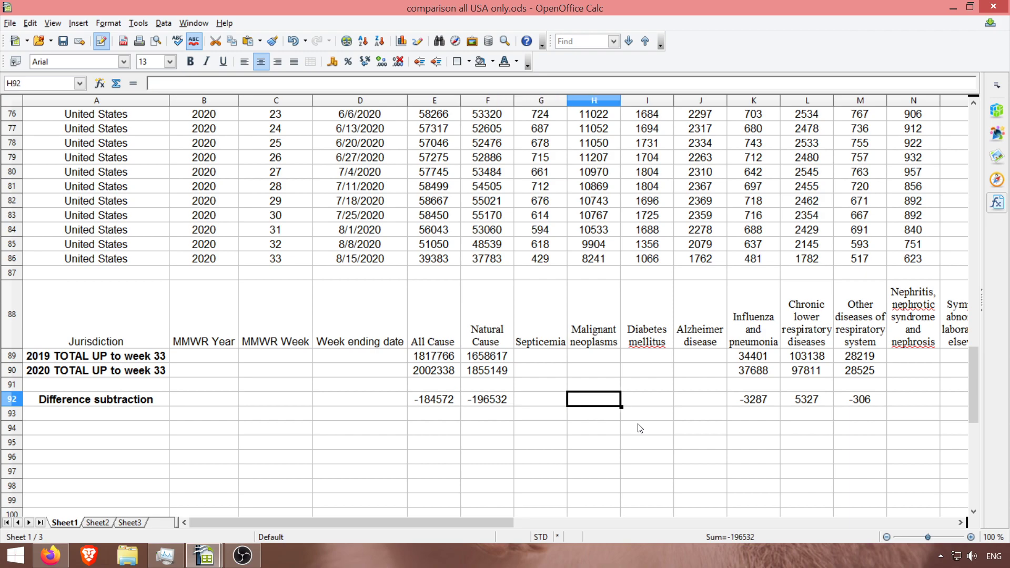
pyautogui.press('Up')
pyautogui.press('Up')
pyautogui.press('Up')
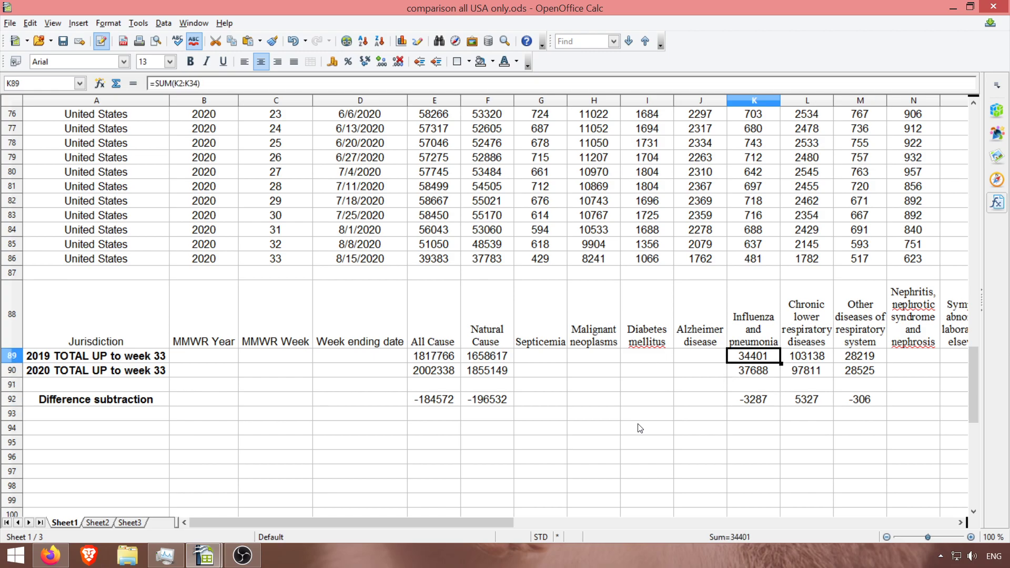
# Look up the Polish translation of Influenza and pneumonia in Google Translate in Firefox, and return to the comparison all USA only workbook
pyautogui.click(50, 555)
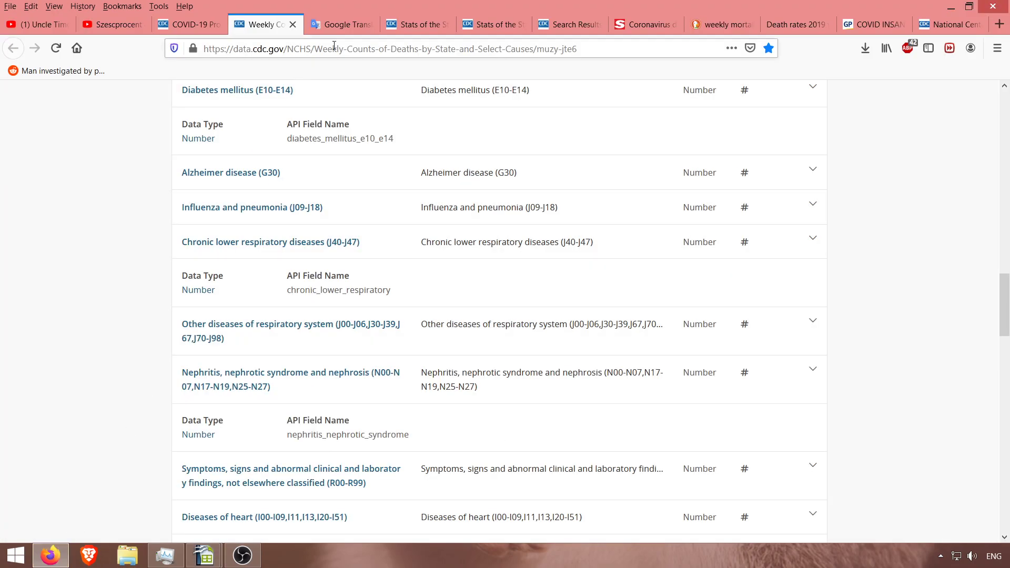
pyautogui.click(342, 25)
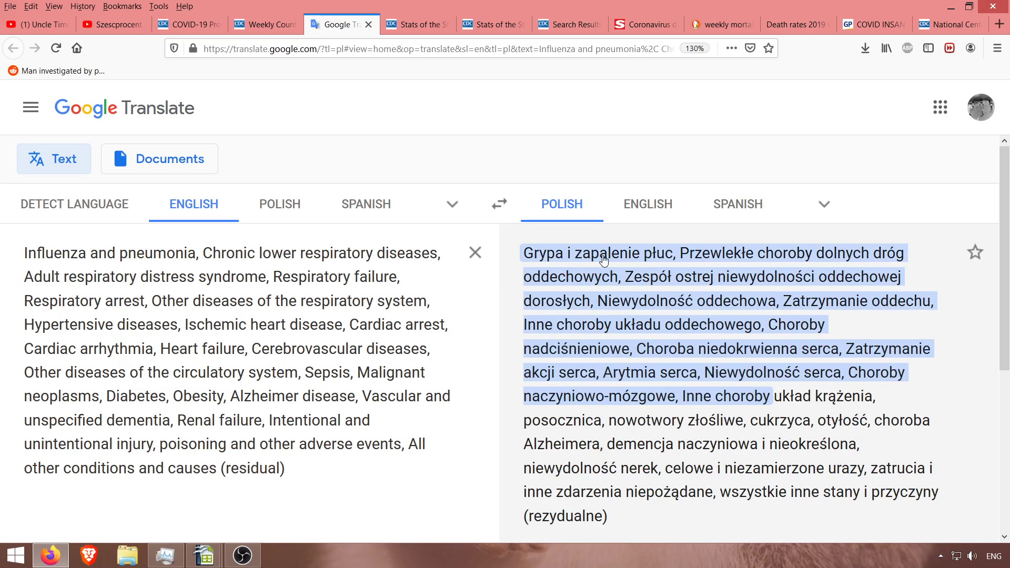
pyautogui.click(203, 556)
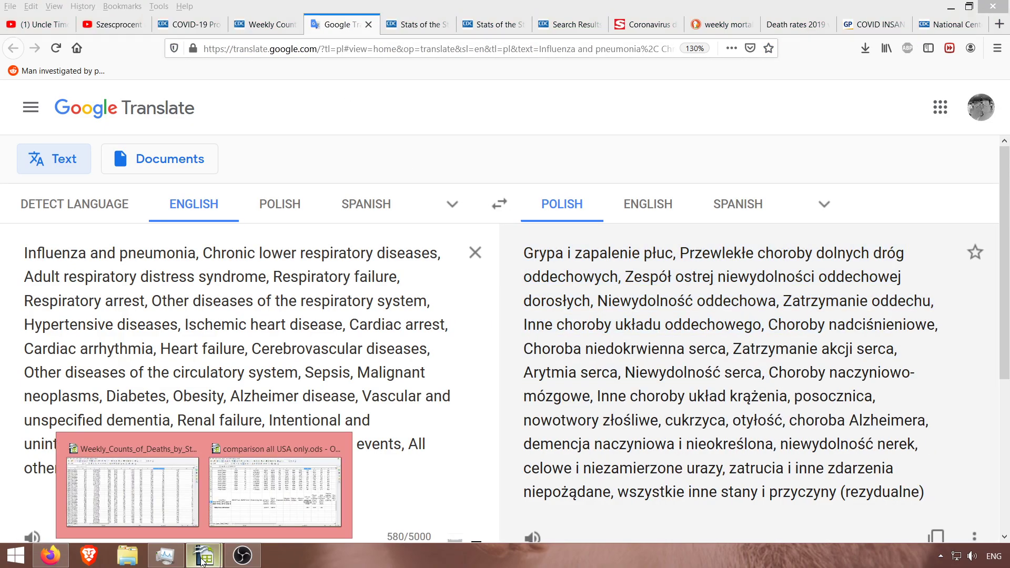
pyautogui.click(276, 483)
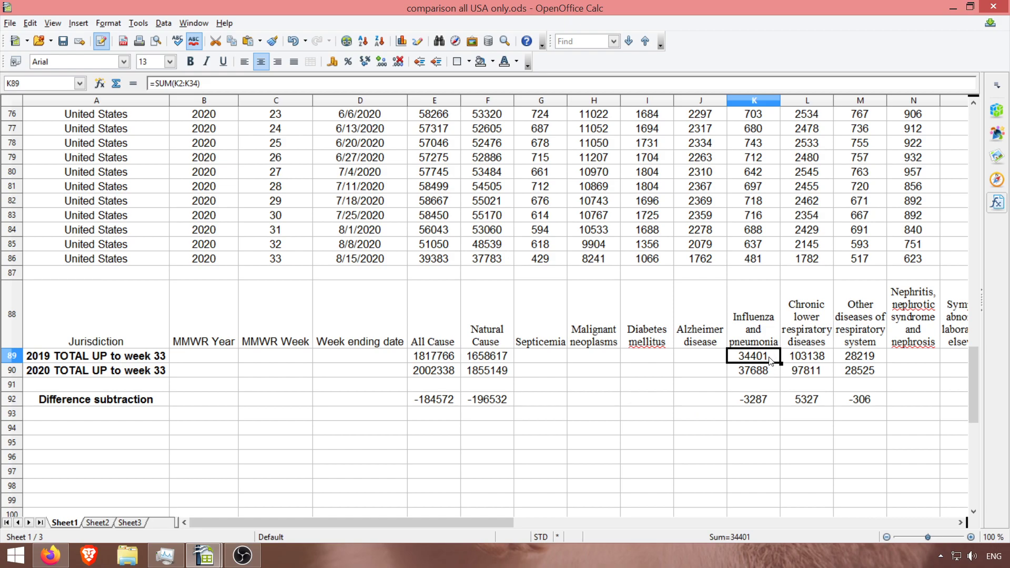
# Inspect the 2020 Influenza and pneumonia total and review the All Cause and Natural Cause differences
pyautogui.click(775, 375)
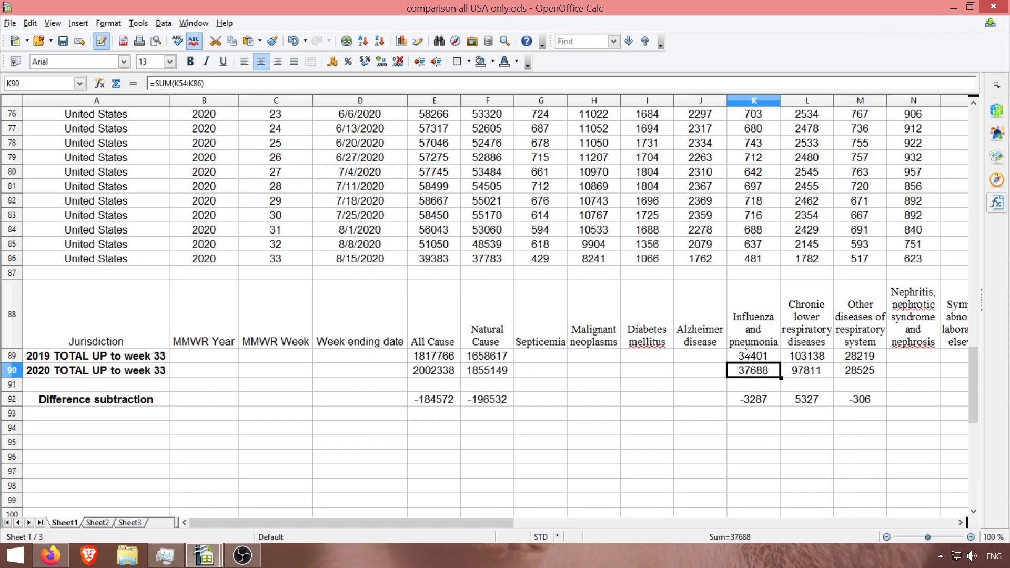
pyautogui.click(457, 400)
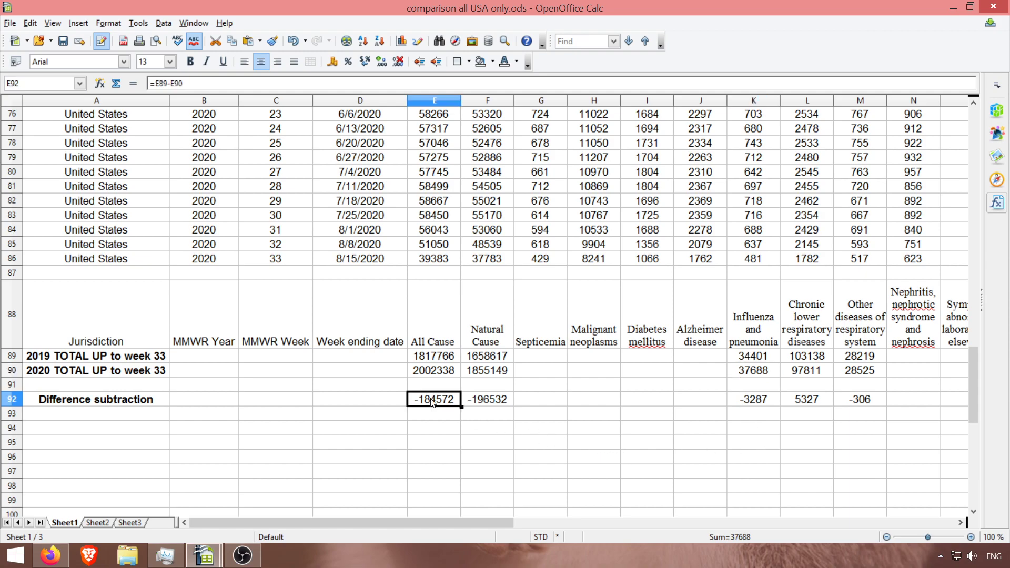
pyautogui.click(503, 405)
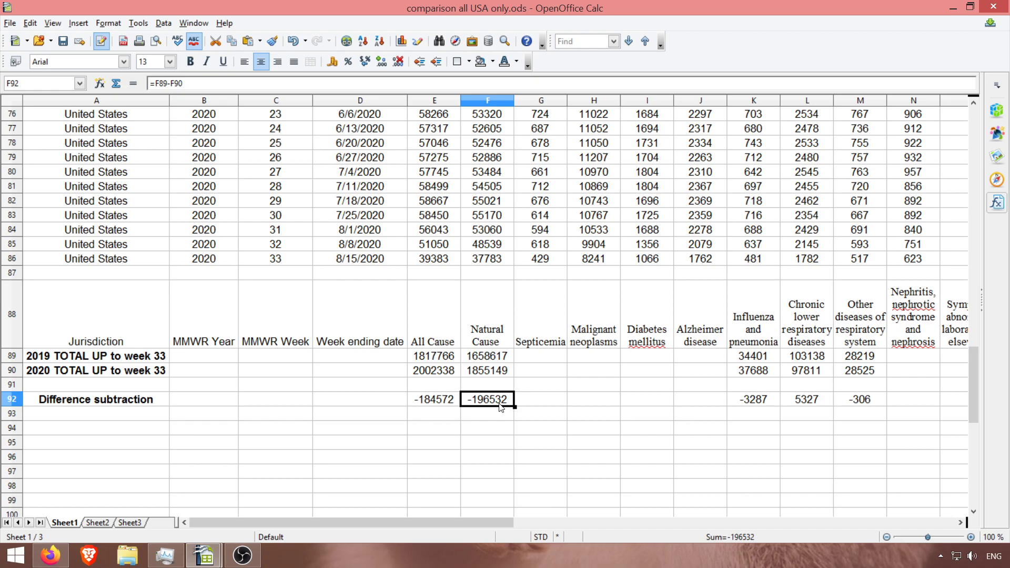
# Bring the remaining cause totals into view and compare the 2019 and 2020 Chronic lower respiratory diseases totals
pyautogui.moveTo(467, 521); pyautogui.dragTo(573, 516)
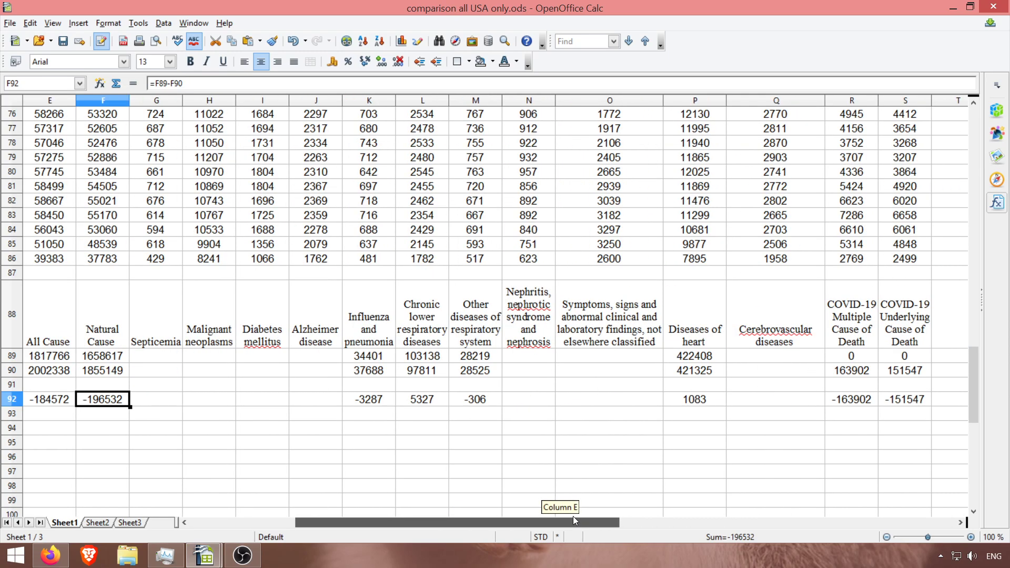
pyautogui.moveTo(573, 516); pyautogui.dragTo(573, 516)
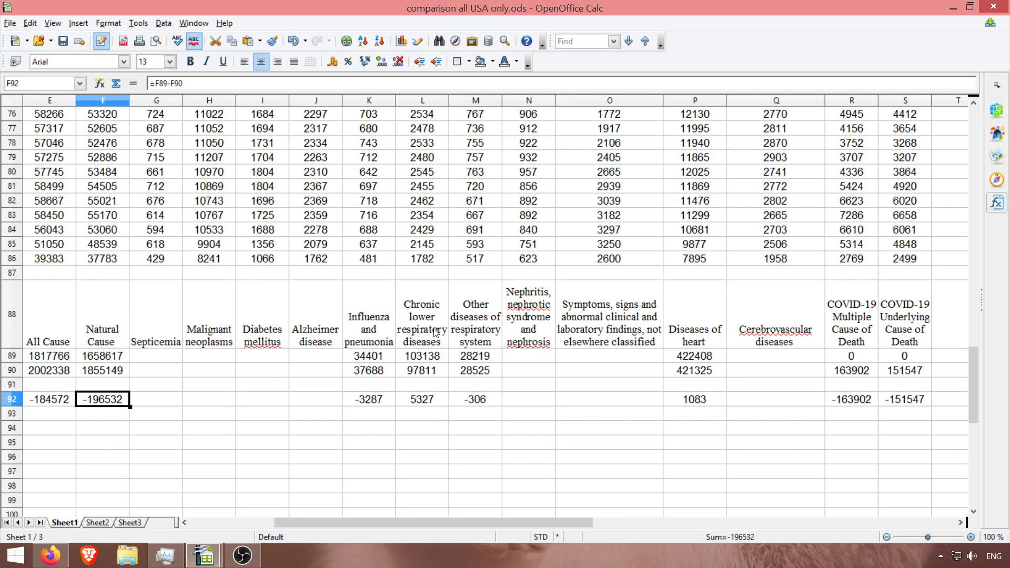
pyautogui.click(439, 357)
pyautogui.click(436, 371)
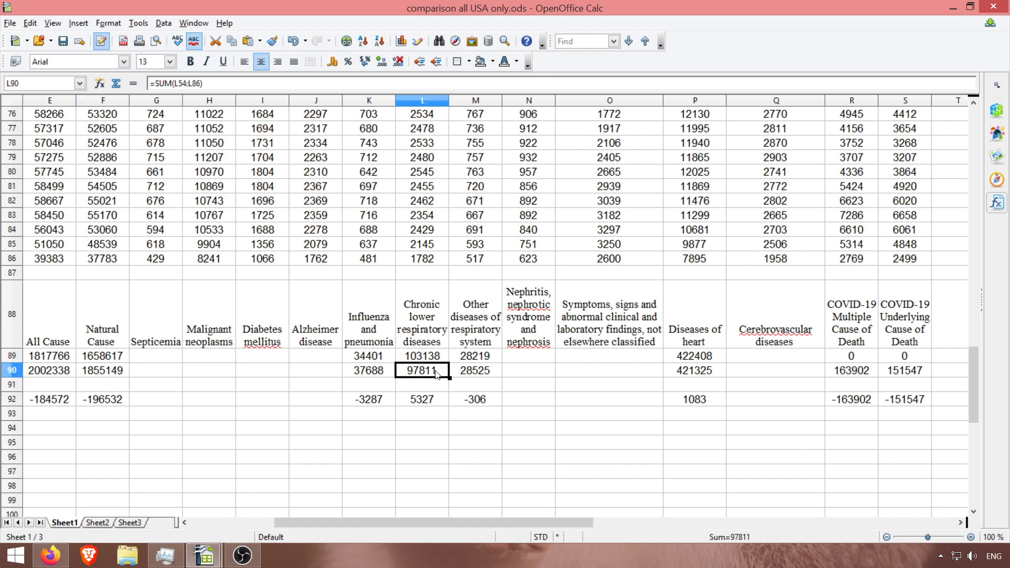
# Recheck the 2019 and 2020 Chronic lower respiratory diseases totals and inspect the difference between them
pyautogui.click(432, 360)
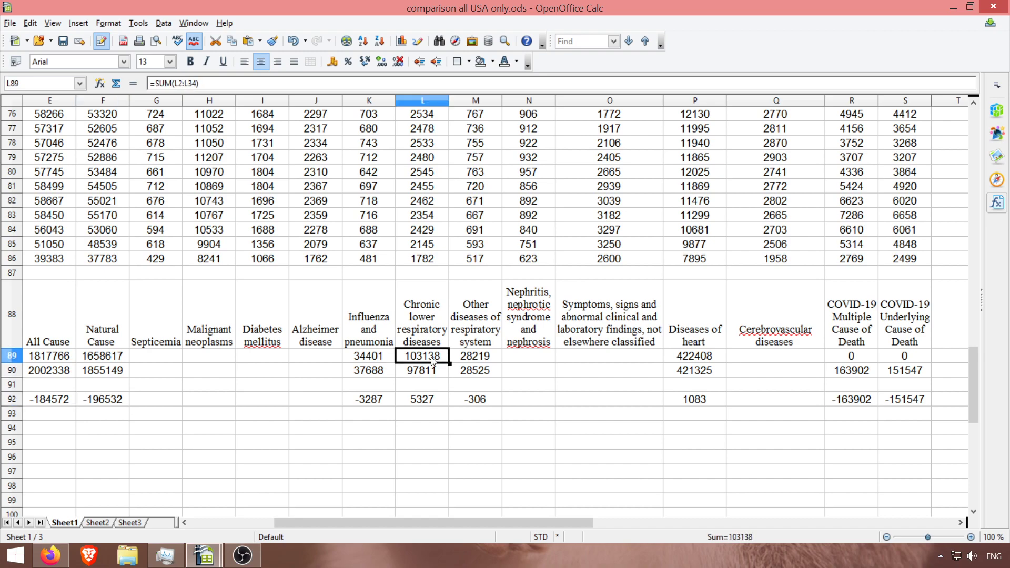
pyautogui.moveTo(469, 521); pyautogui.dragTo(489, 522)
pyautogui.click(433, 375)
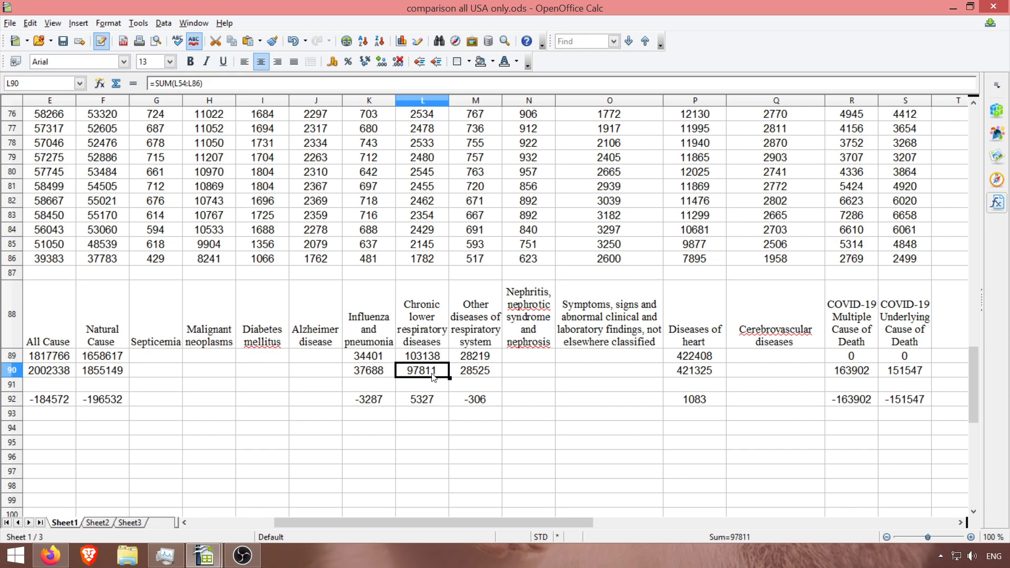
pyautogui.click(433, 405)
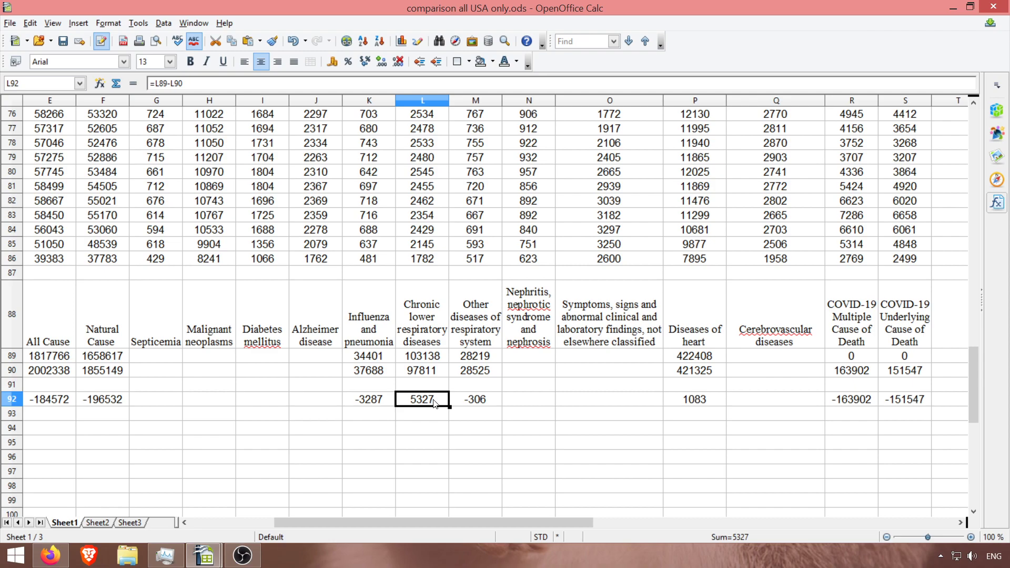
# Compare the 2019 and 2020 totals for Other diseases of respiratory system and inspect their difference
pyautogui.click(480, 358)
pyautogui.click(486, 371)
pyautogui.click(487, 359)
pyautogui.click(486, 369)
pyautogui.click(491, 357)
pyautogui.click(489, 366)
pyautogui.click(491, 358)
pyautogui.click(490, 370)
pyautogui.click(484, 400)
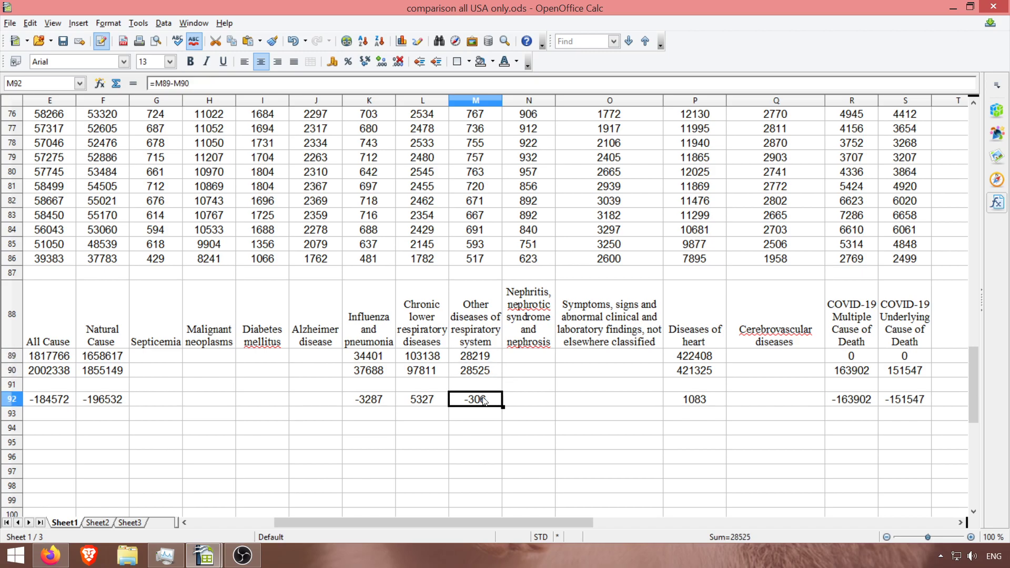
# Compare the 2019 and 2020 Diseases of heart totals and inspect their difference
pyautogui.moveTo(539, 520); pyautogui.dragTo(636, 517)
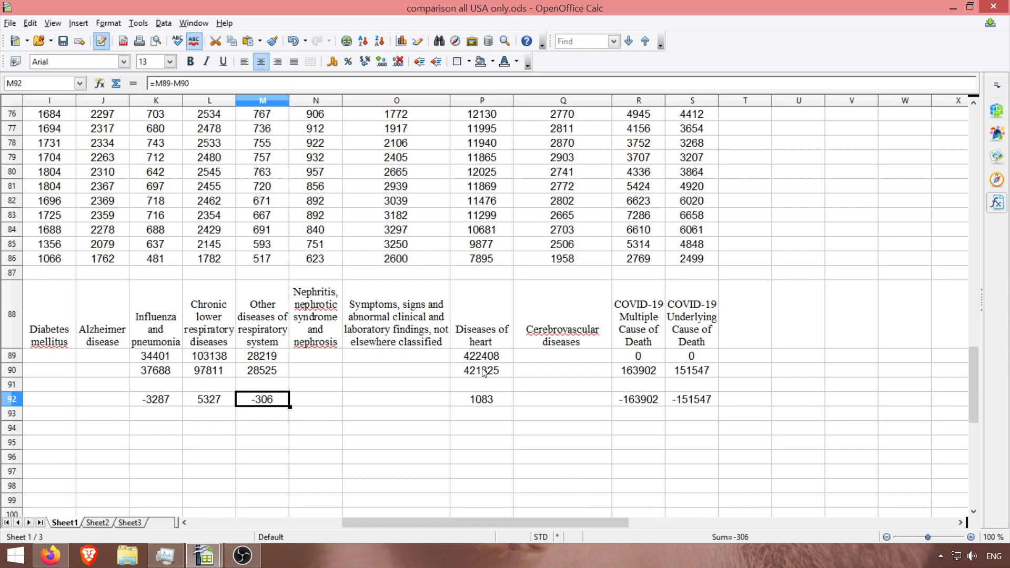
pyautogui.click(497, 360)
pyautogui.click(498, 373)
pyautogui.click(505, 358)
pyautogui.click(503, 372)
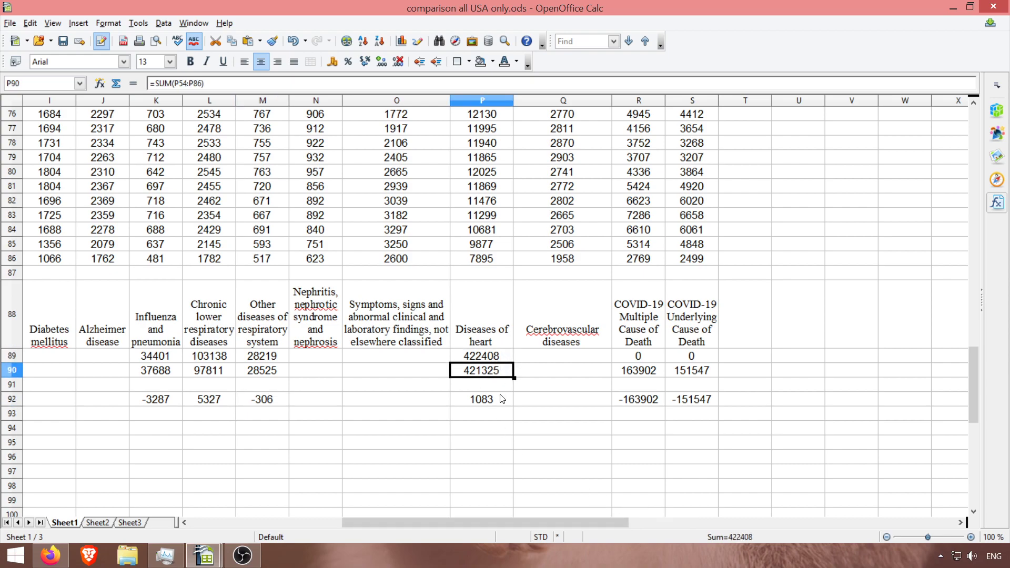
pyautogui.click(503, 397)
pyautogui.click(505, 359)
pyautogui.click(504, 372)
pyautogui.click(504, 398)
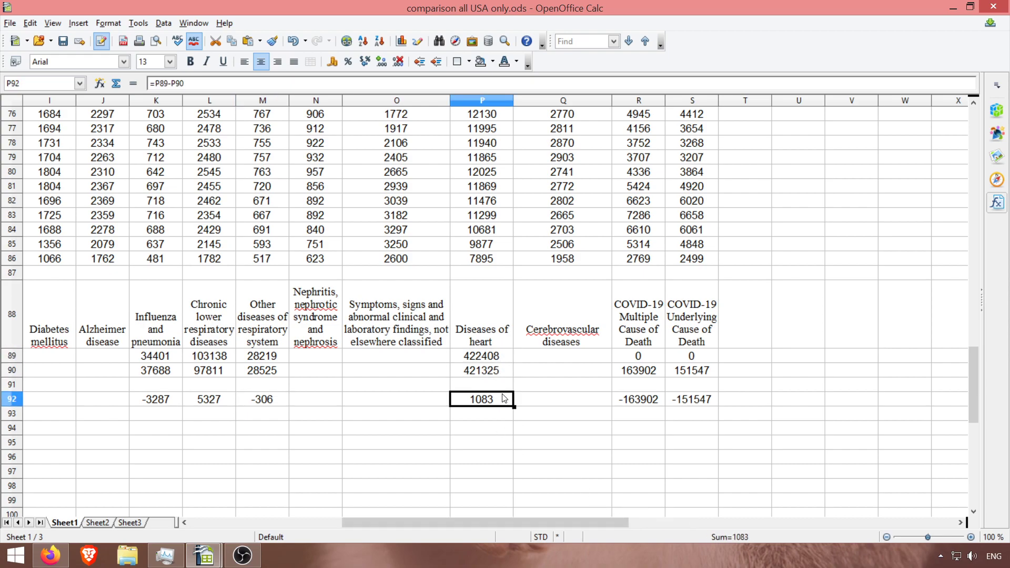
# Inspect the 2019 and 2020 COVID-19 Multiple Cause of Death totals and check which year and week row 54 of the sum range covers
pyautogui.moveTo(537, 521); pyautogui.dragTo(598, 520)
pyautogui.click(484, 361)
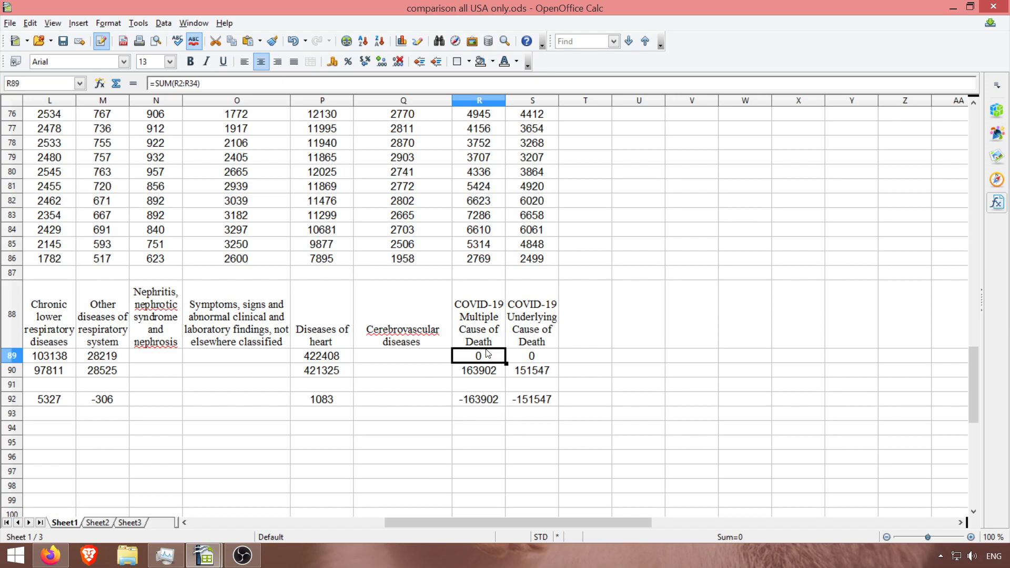
pyautogui.click(491, 374)
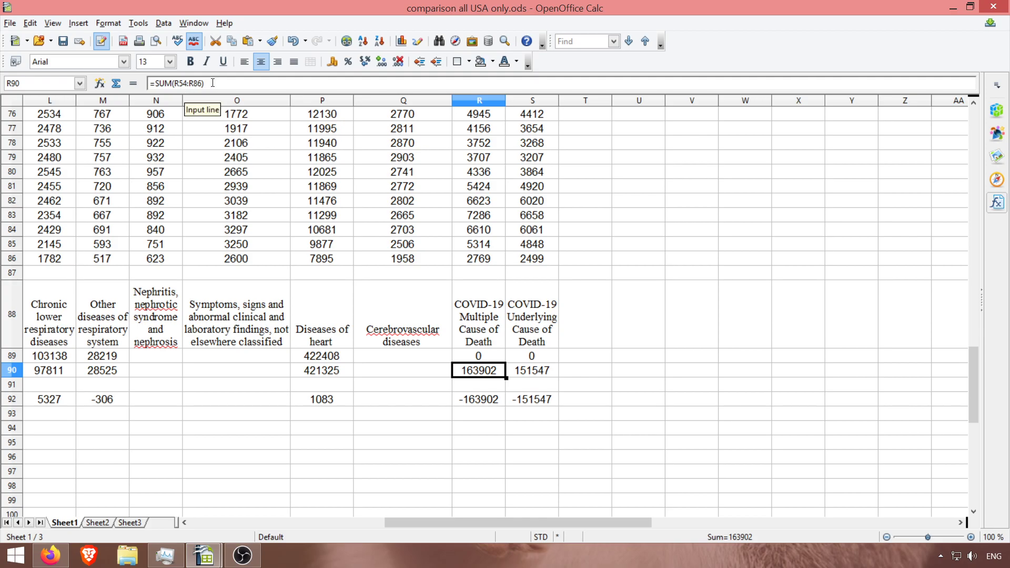
pyautogui.scroll(8, 162, 208)
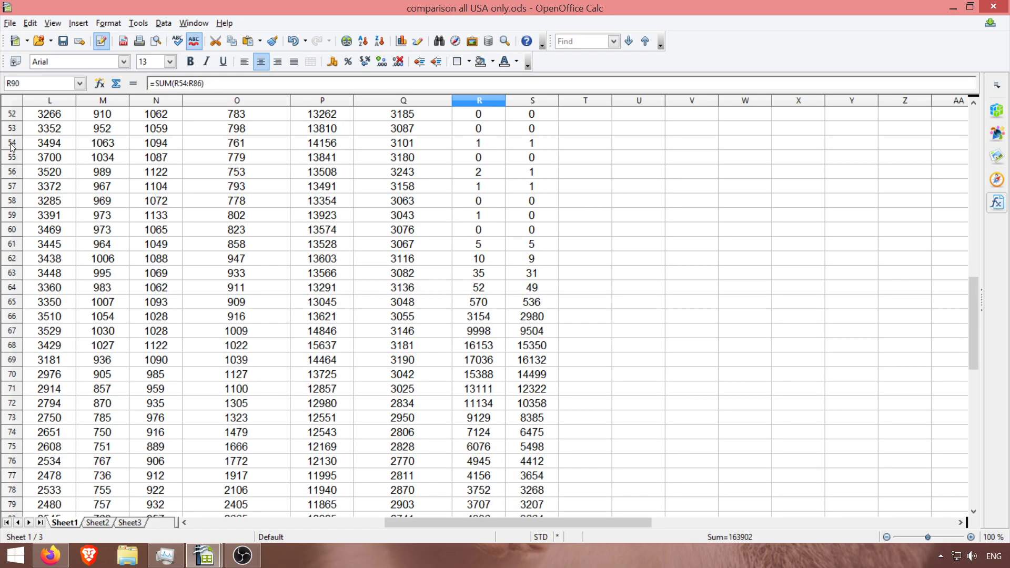
pyautogui.click(11, 143)
pyautogui.moveTo(518, 522); pyautogui.dragTo(232, 522)
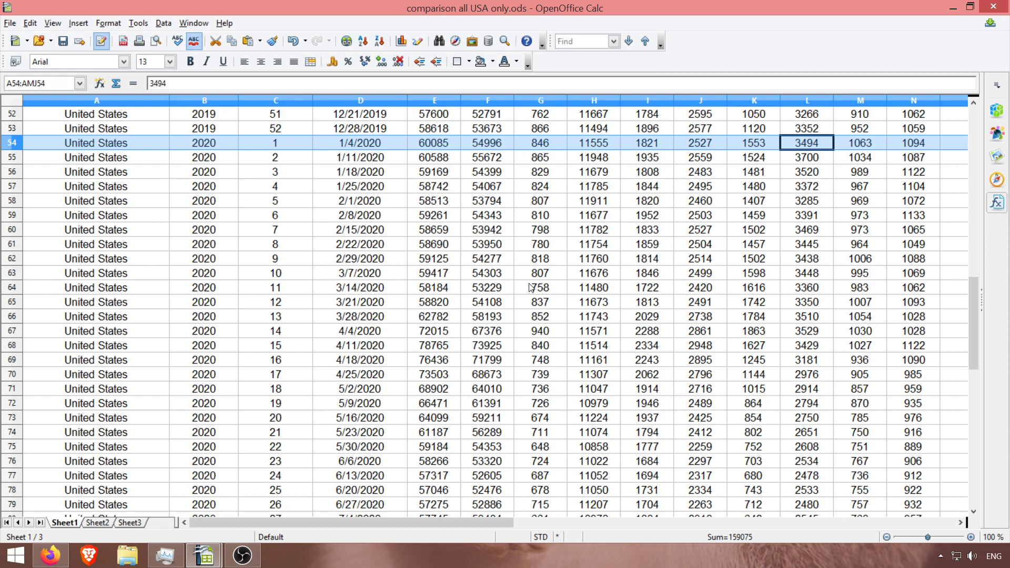
# Return to the COVID-19 totals and inspect the Multiple Cause of Death difference and the 2020 Underlying Cause of Death total
pyautogui.scroll(-8, 528, 285)
pyautogui.moveTo(471, 522); pyautogui.dragTo(748, 512)
pyautogui.click(496, 370)
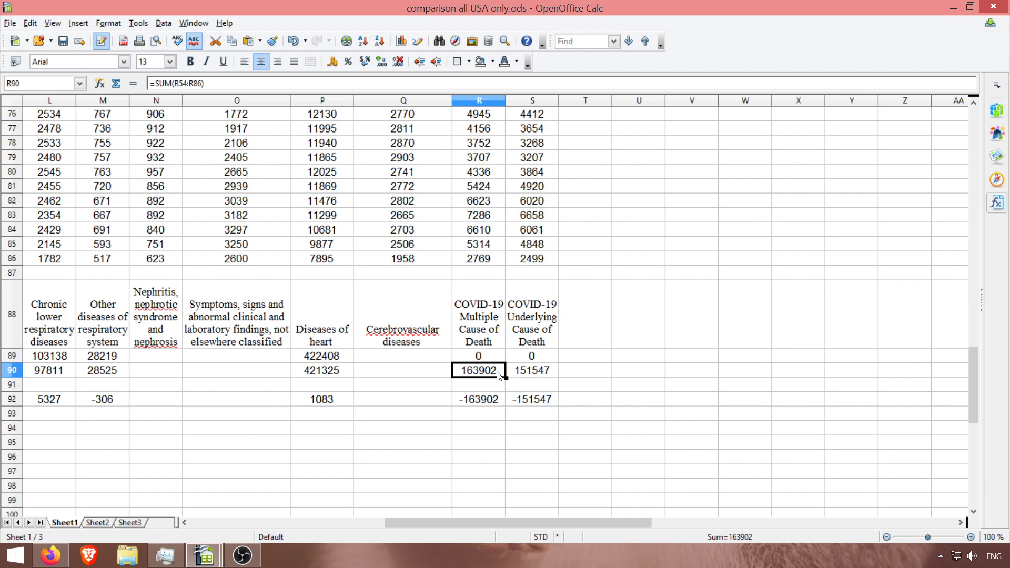
pyautogui.click(500, 402)
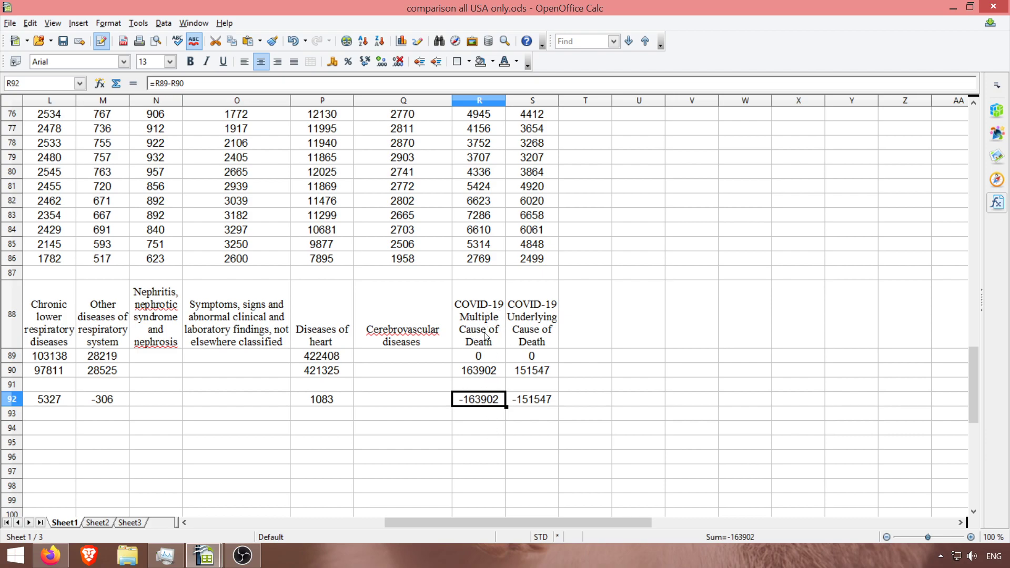
pyautogui.click(548, 371)
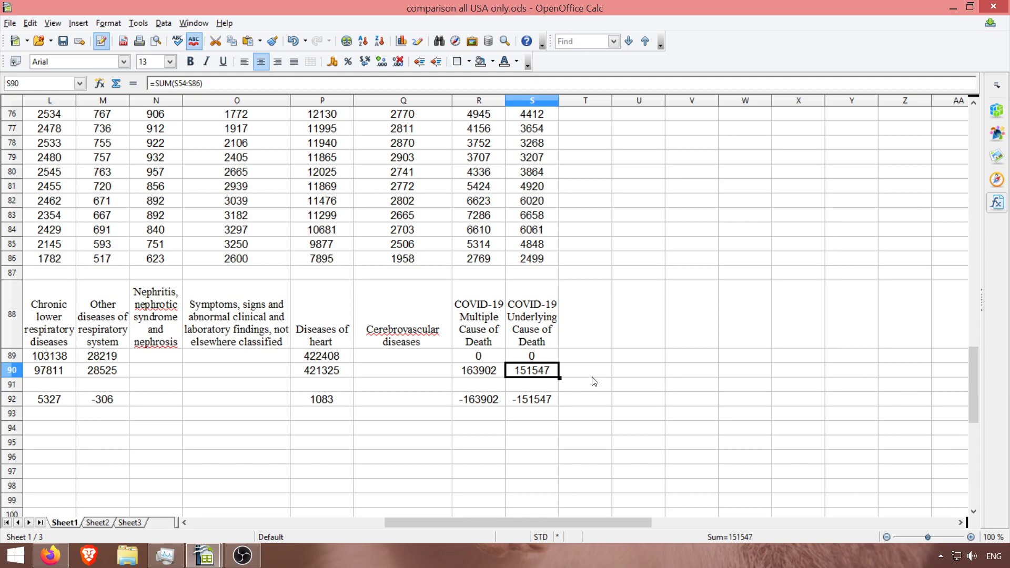
# Review the All Cause difference and highlight the two COVID-19 summary columns, R88:S92, for comparison
pyautogui.moveTo(560, 522); pyautogui.dragTo(351, 527)
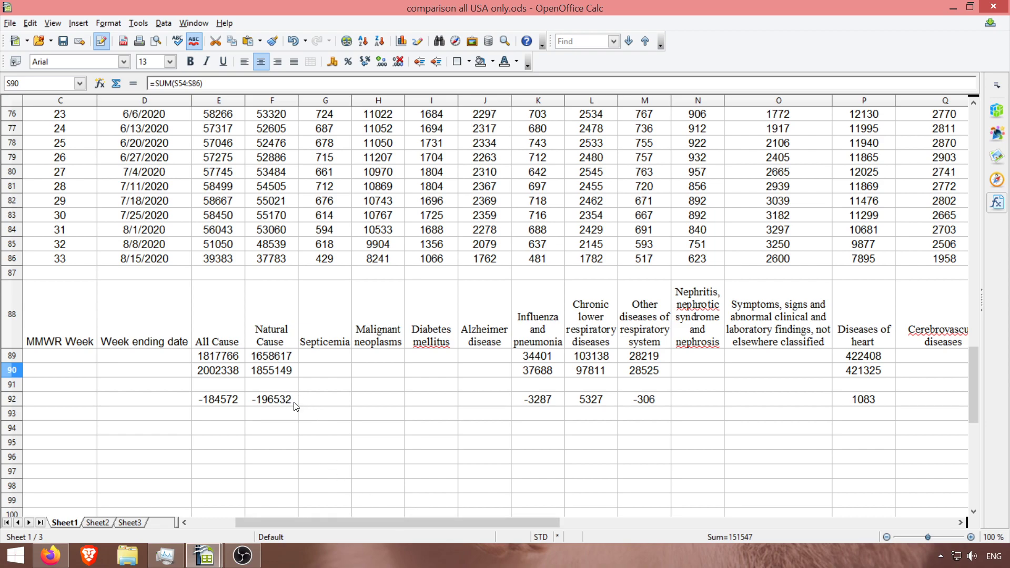
pyautogui.click(230, 404)
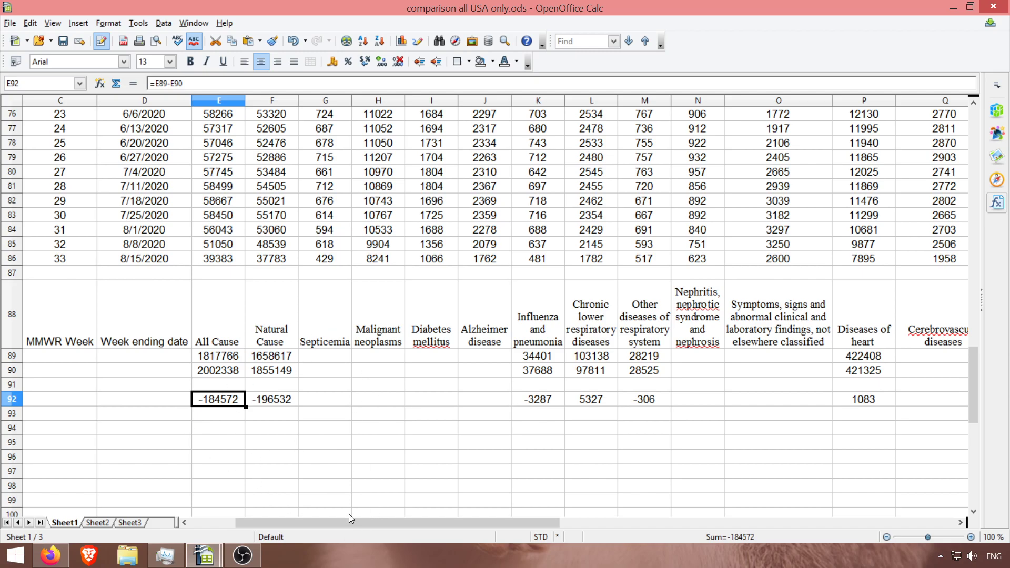
pyautogui.moveTo(345, 525); pyautogui.dragTo(598, 522)
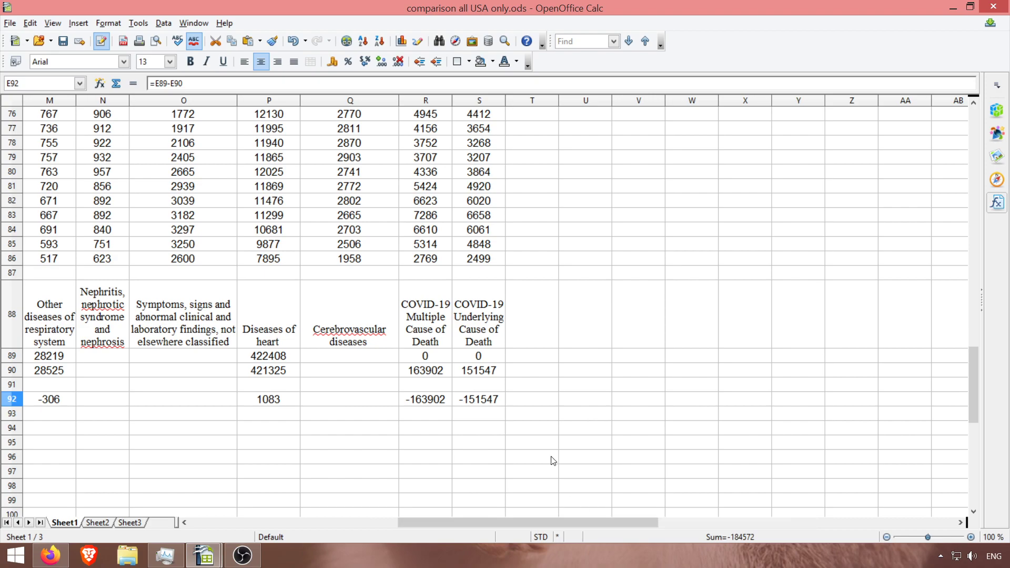
pyautogui.moveTo(434, 317); pyautogui.dragTo(475, 407)
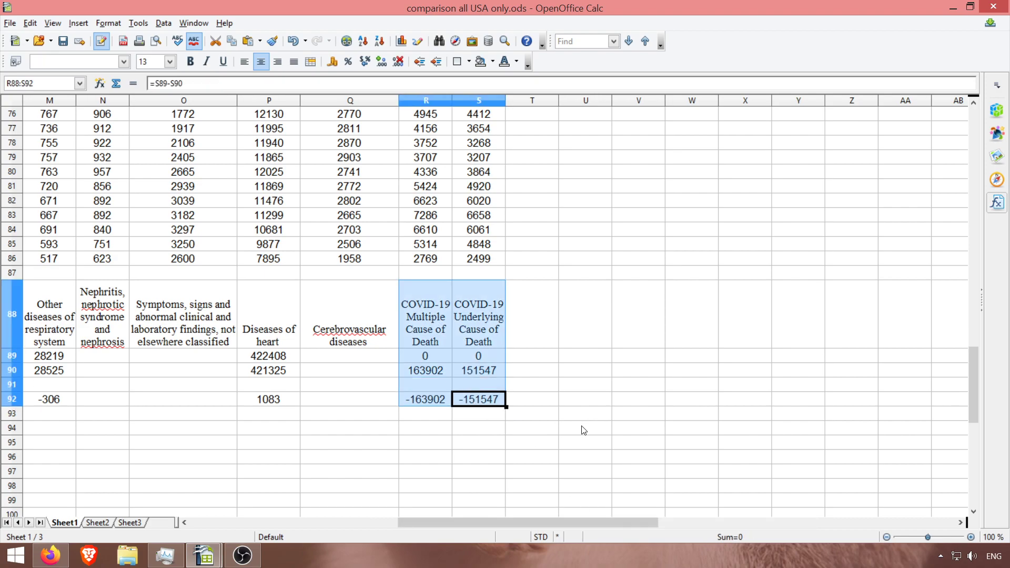
pyautogui.click(543, 405)
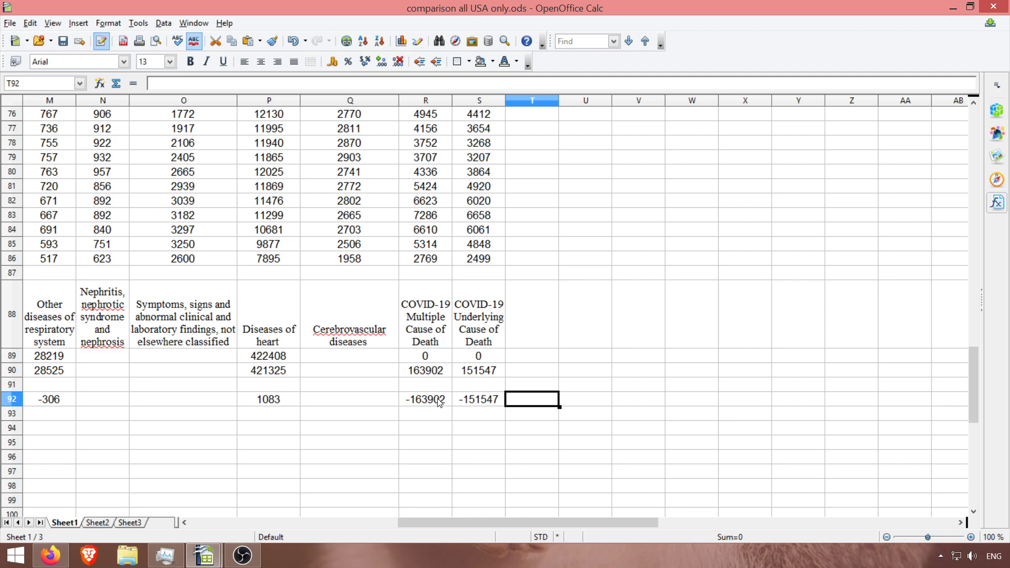
# Compare the COVID-19 Multiple Cause and Underlying Cause of Death headings and their 2020 totals
pyautogui.click(430, 341)
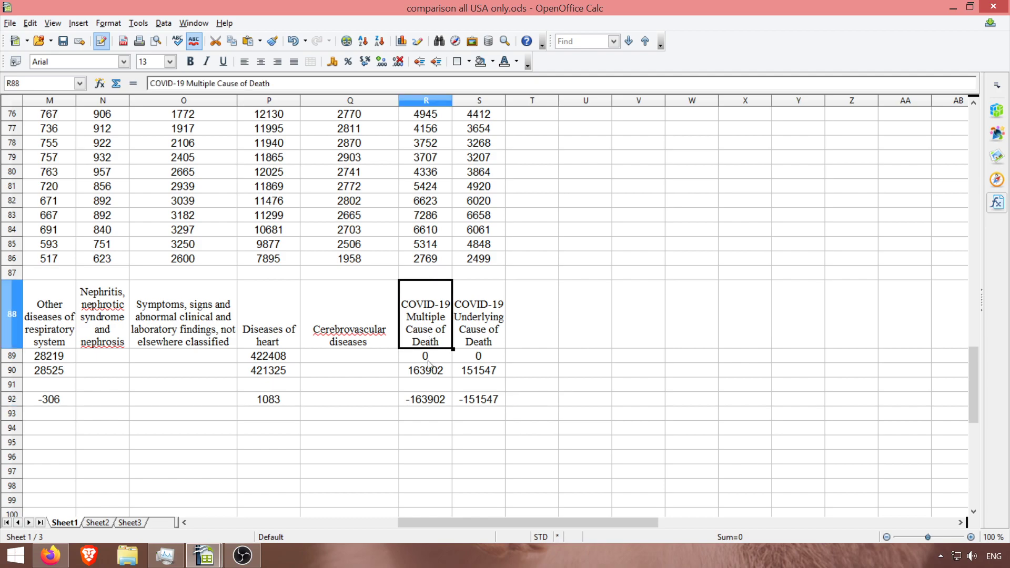
pyautogui.click(427, 399)
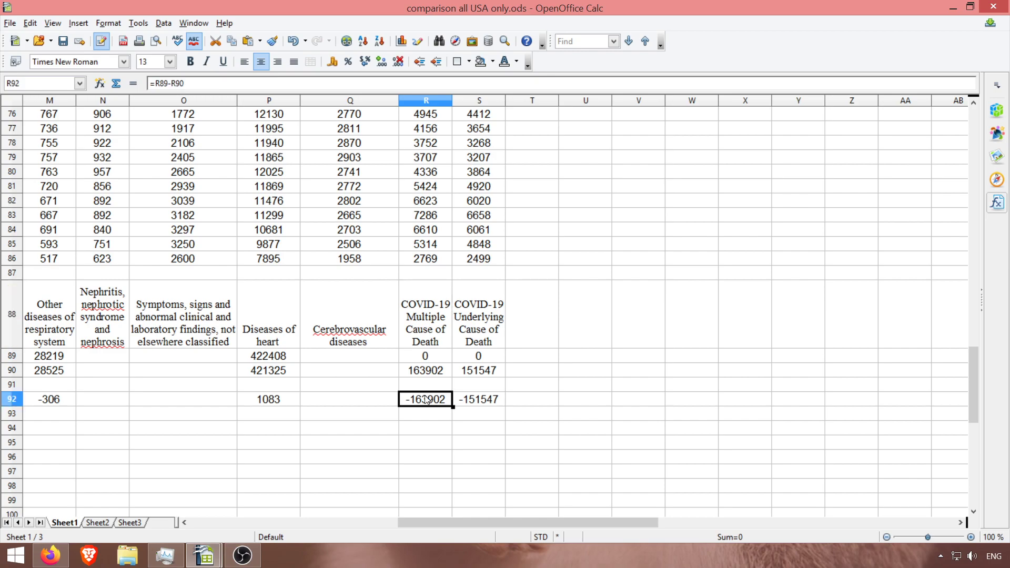
pyautogui.click(488, 339)
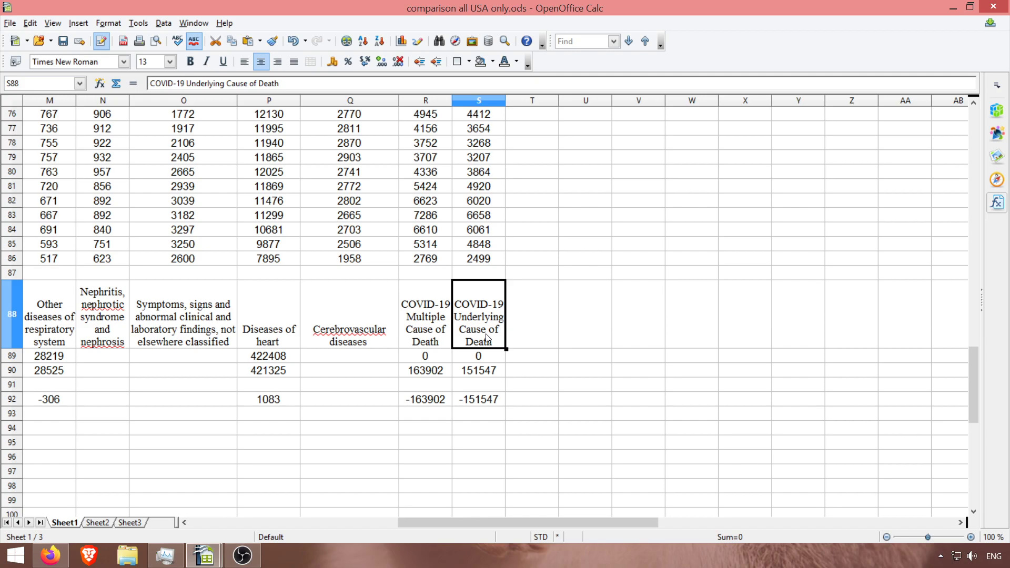
pyautogui.click(438, 374)
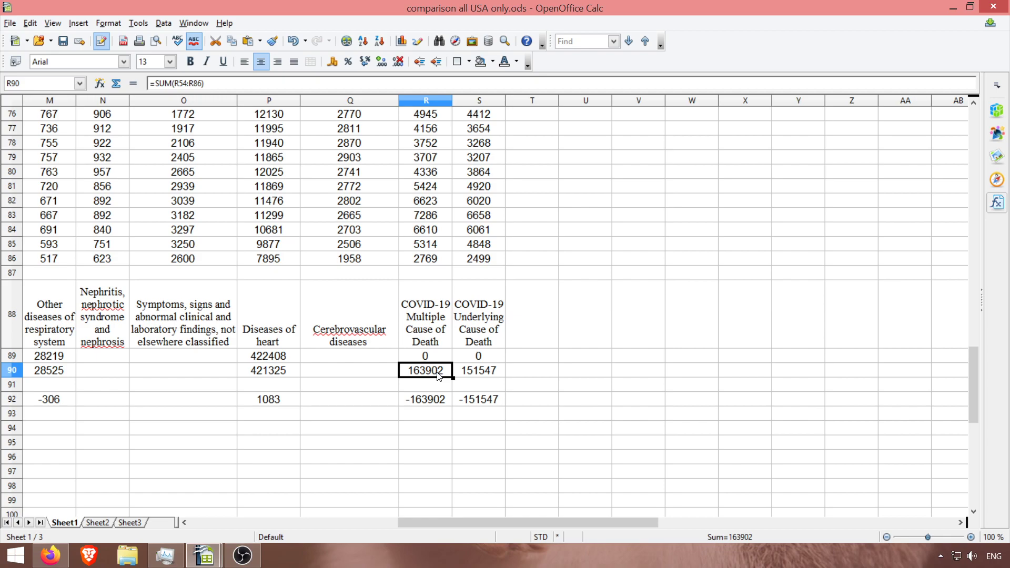
pyautogui.click(483, 375)
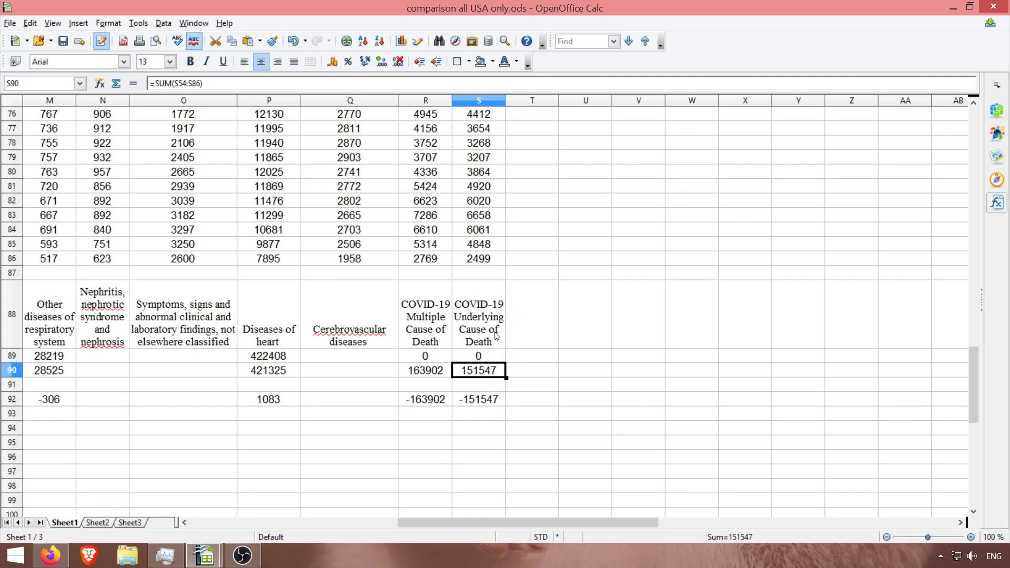
pyautogui.click(431, 375)
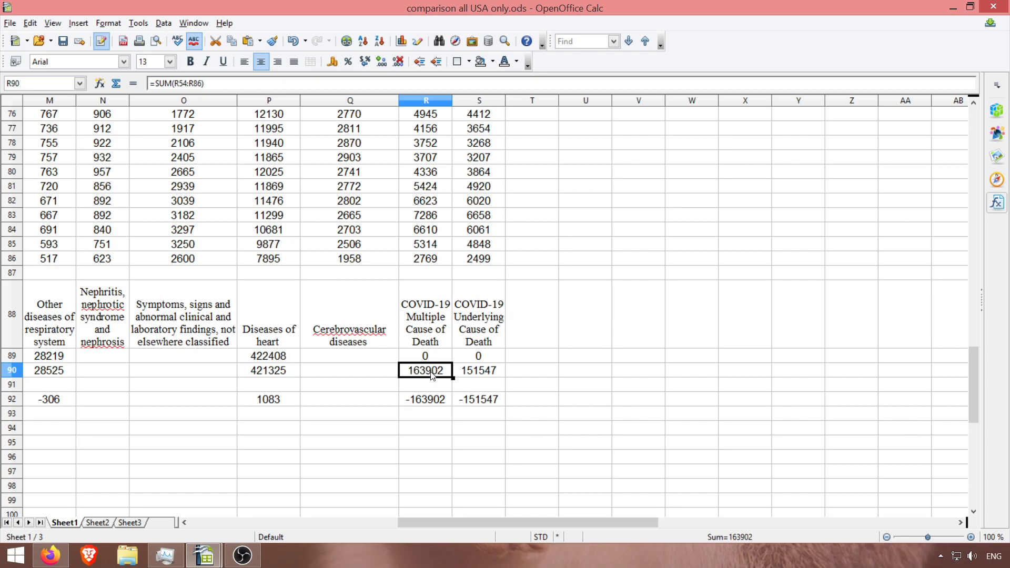
pyautogui.click(473, 371)
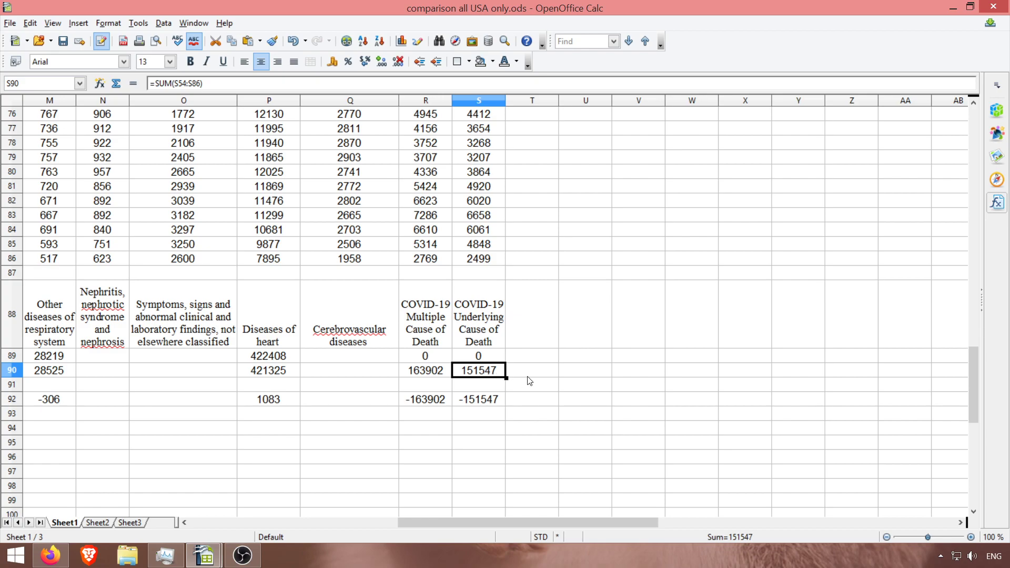
pyautogui.click(427, 373)
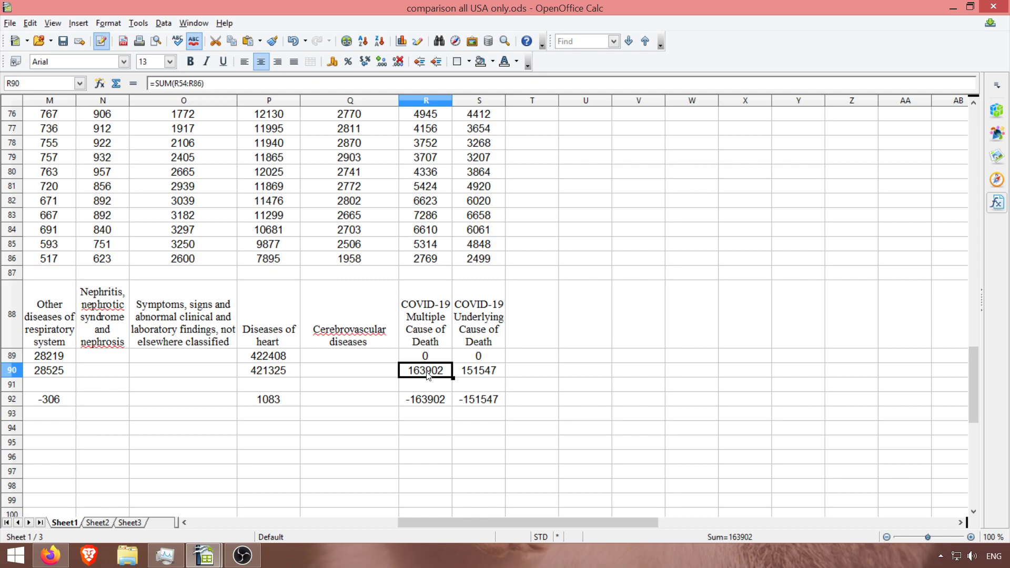
pyautogui.click(467, 371)
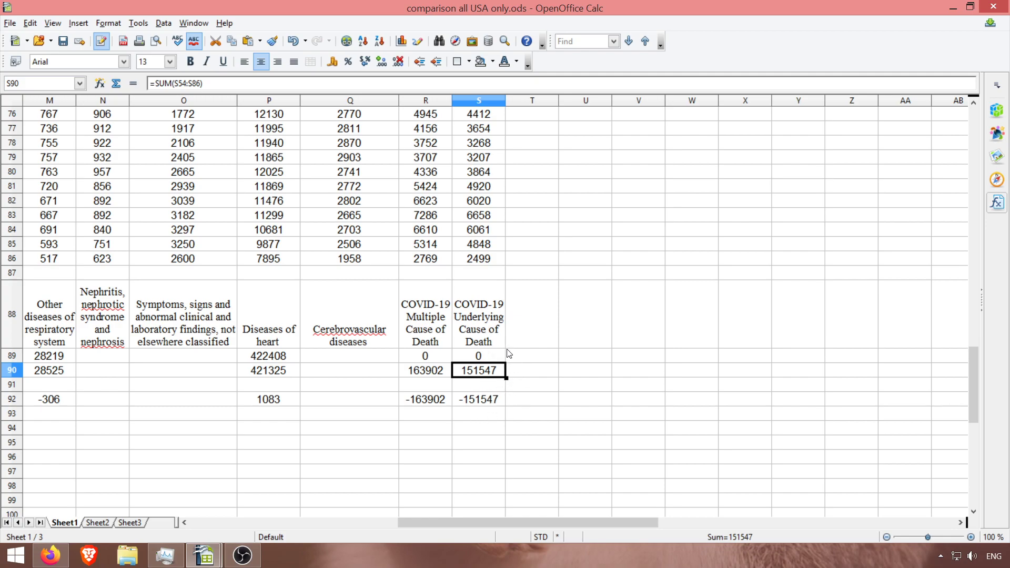
# Switch to Firefox and view the Szescprocent YouTube video page, from its pinned comment up to the player
pyautogui.click(51, 554)
pyautogui.click(119, 26)
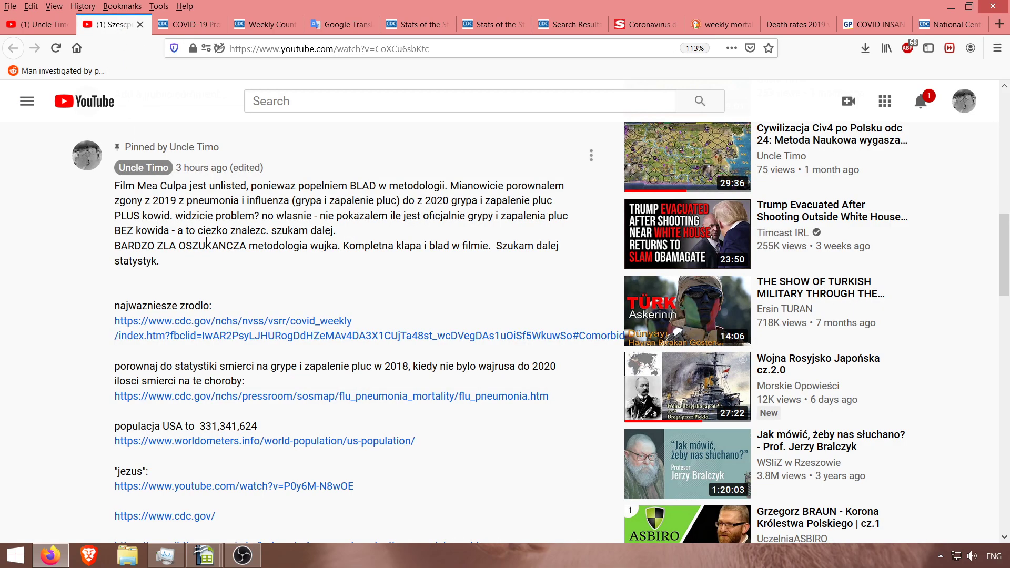
pyautogui.scroll(6, 208, 246)
# Search the CDC COVID-19 page for "6%" and highlight the Comorbidities sentence about COVID-19 being the only cause mentioned
pyautogui.click(189, 24)
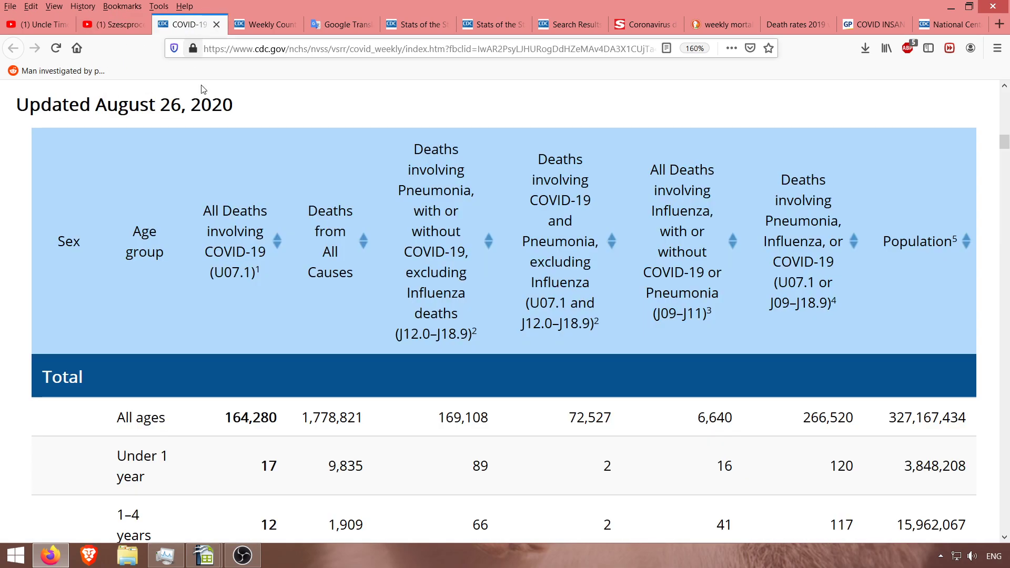
pyautogui.hotkey('ctrl', 'f')
pyautogui.write('6^')
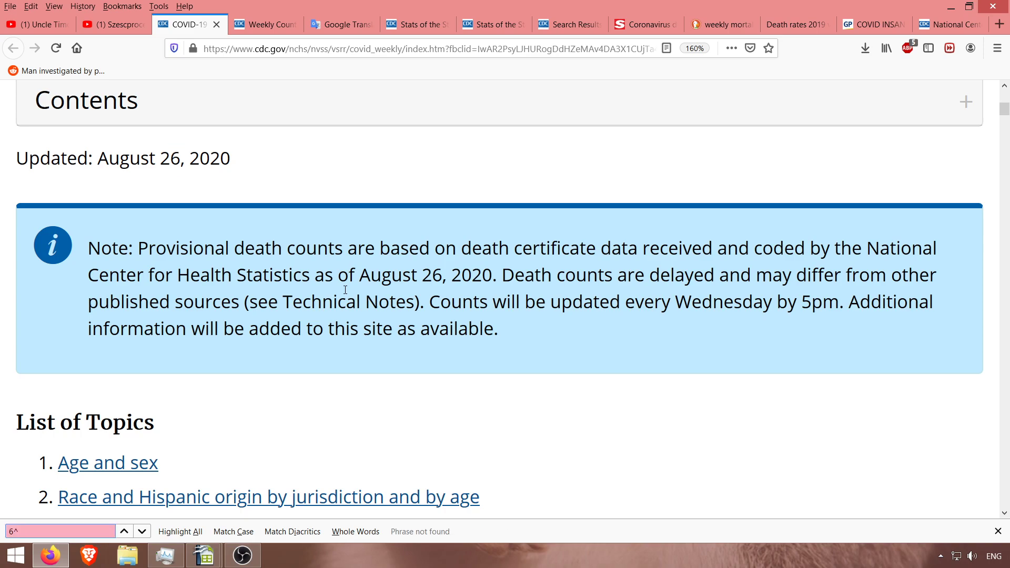
pyautogui.press('BackSpace')
pyautogui.write('%')
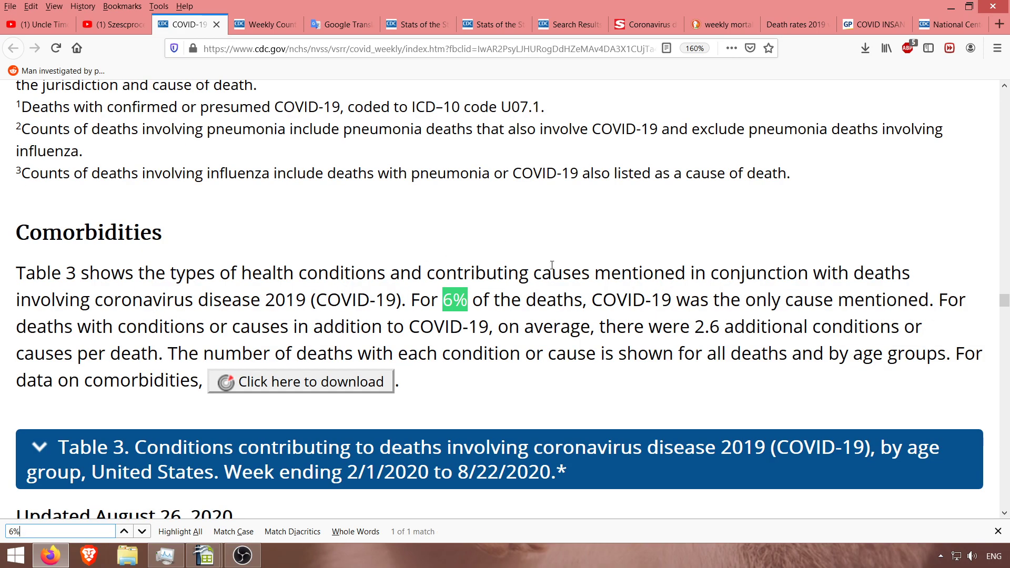
pyautogui.click(523, 282)
pyautogui.moveTo(409, 300); pyautogui.dragTo(932, 301)
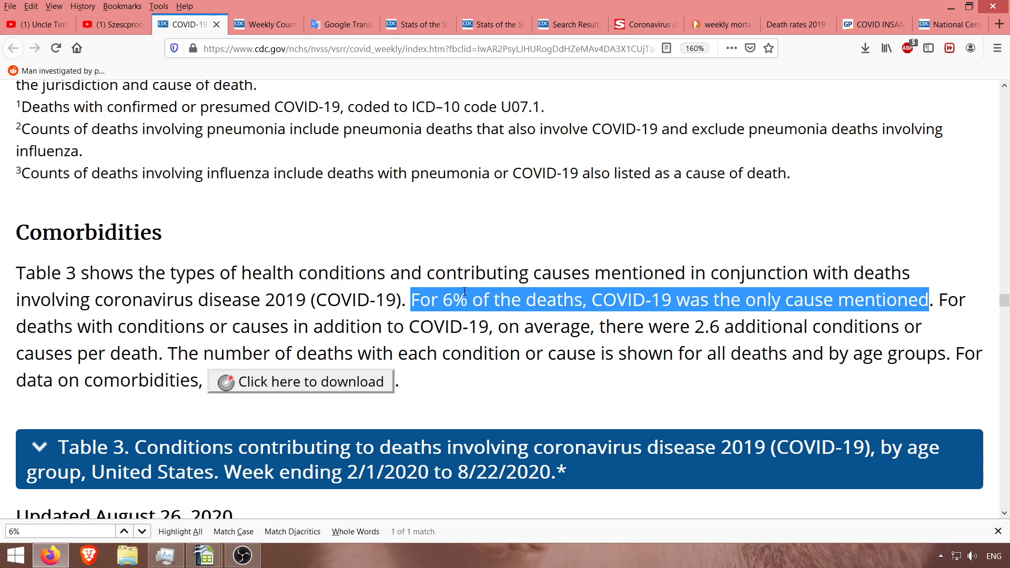
# Return to the Szescprocent YouTube video and jump to about 2:48
pyautogui.click(87, 24)
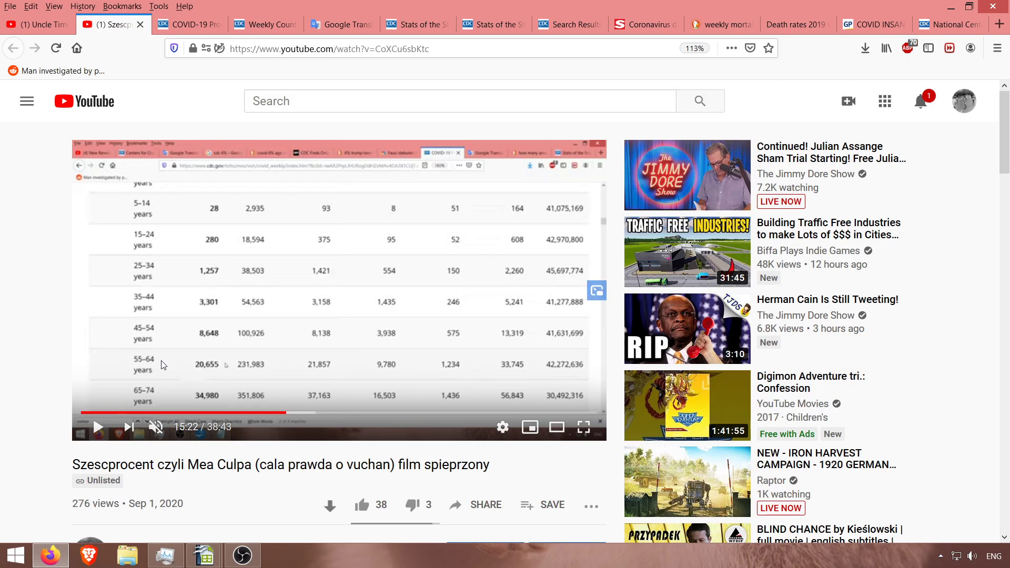
pyautogui.click(119, 413)
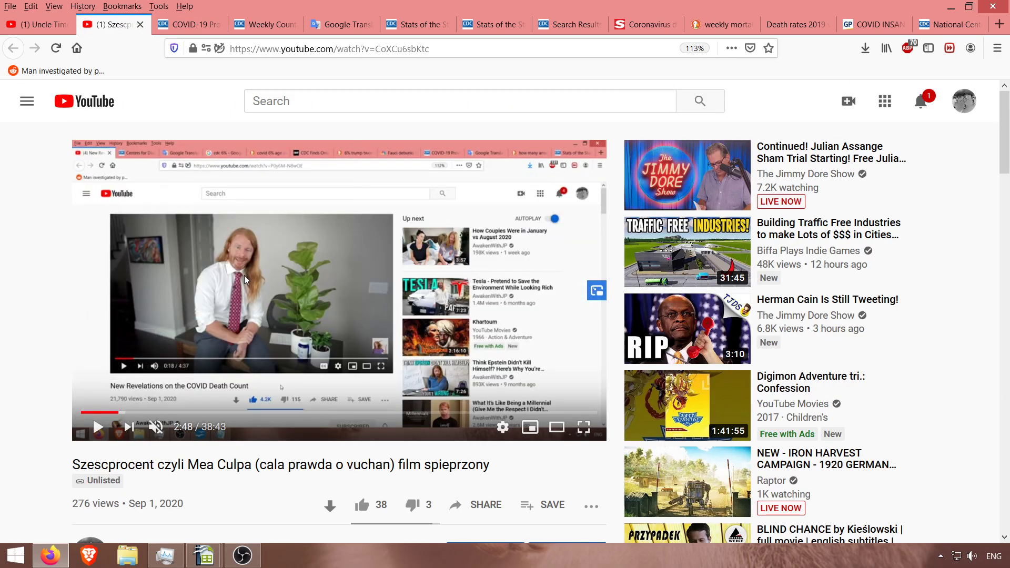
# Return to the CDC COVID-19 page and highlight the "2.6 additional conditions" phrase in the Comorbidities paragraph
pyautogui.click(283, 28)
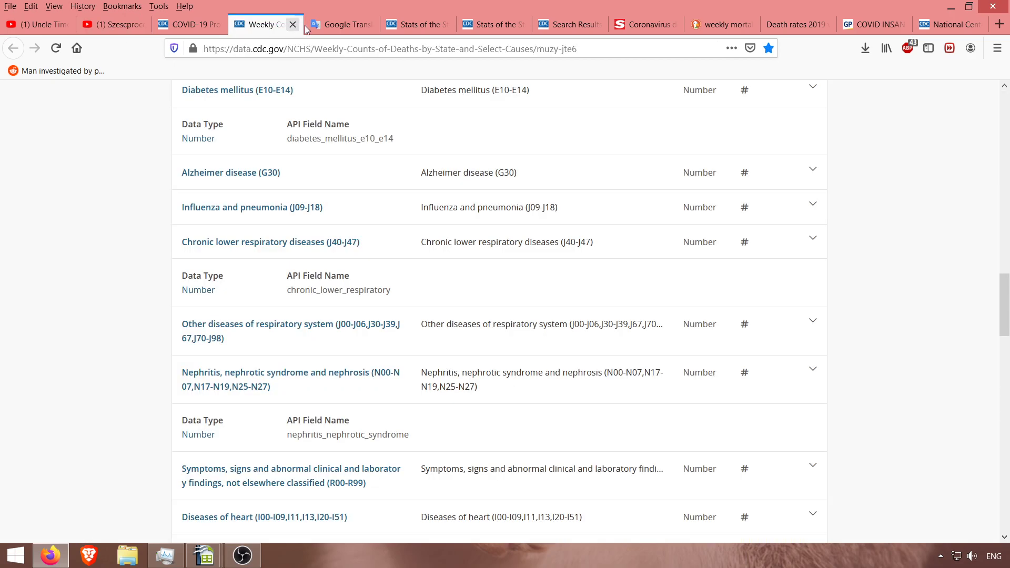
pyautogui.click(342, 24)
pyautogui.click(195, 27)
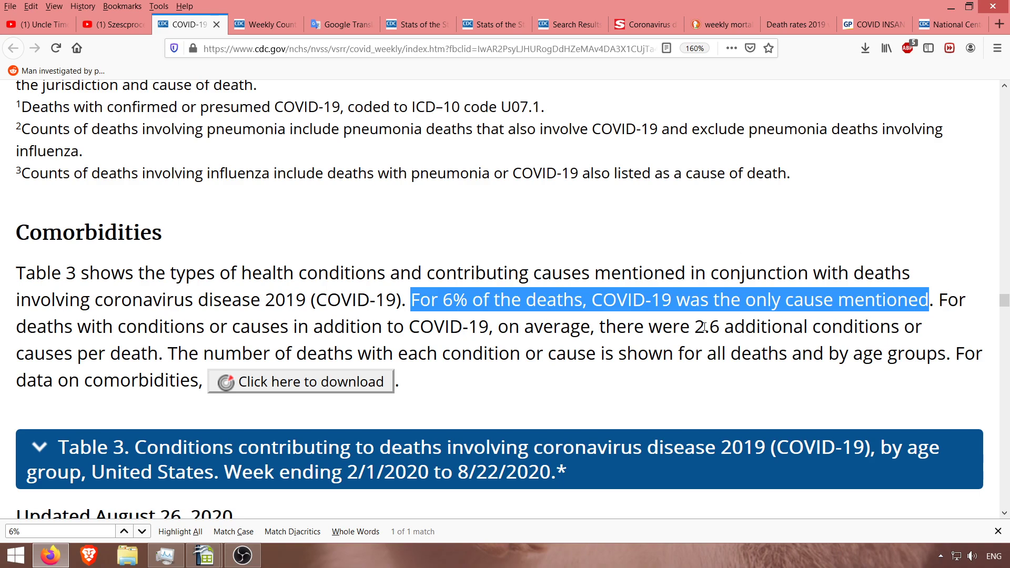
pyautogui.moveTo(704, 327); pyautogui.dragTo(901, 322)
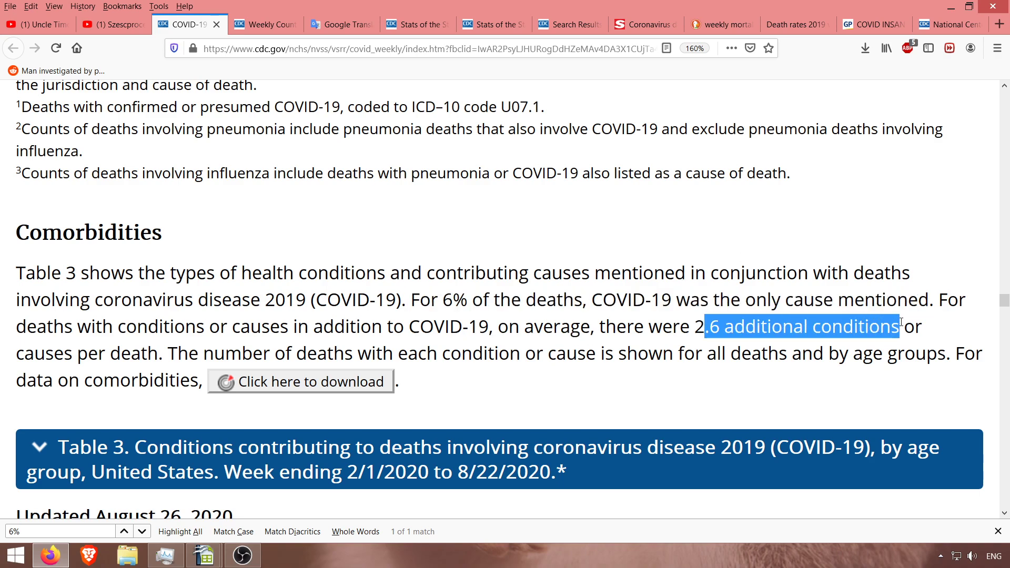
pyautogui.click(706, 328)
pyautogui.moveTo(697, 327); pyautogui.dragTo(901, 327)
pyautogui.click(844, 327)
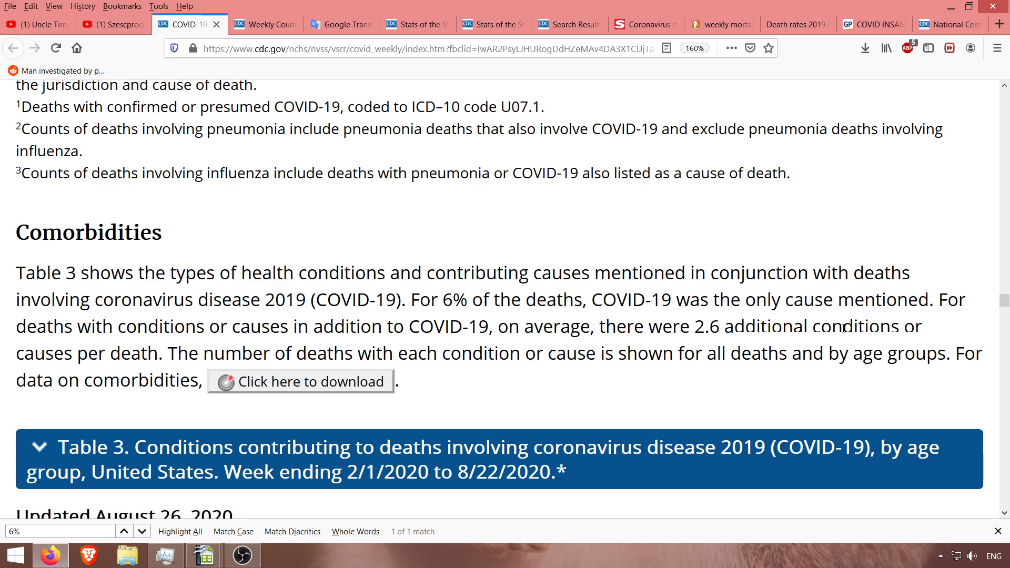
pyautogui.moveTo(648, 324); pyautogui.dragTo(901, 327)
pyautogui.click(870, 318)
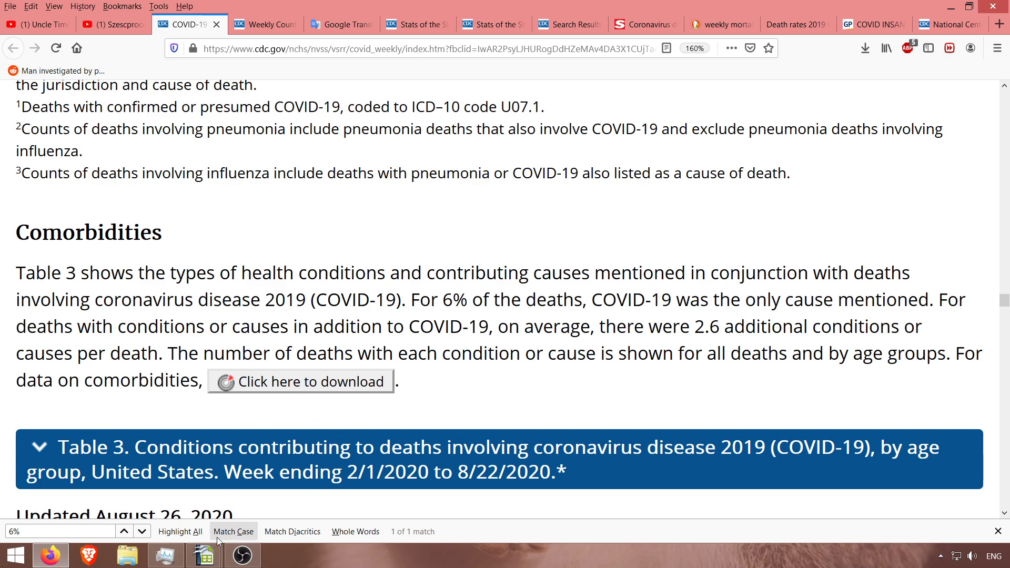
# Switch to OpenOffice Calc and review the Difference subtraction row from All Cause across to the COVID-19 columns
pyautogui.click(203, 555)
pyautogui.click(286, 482)
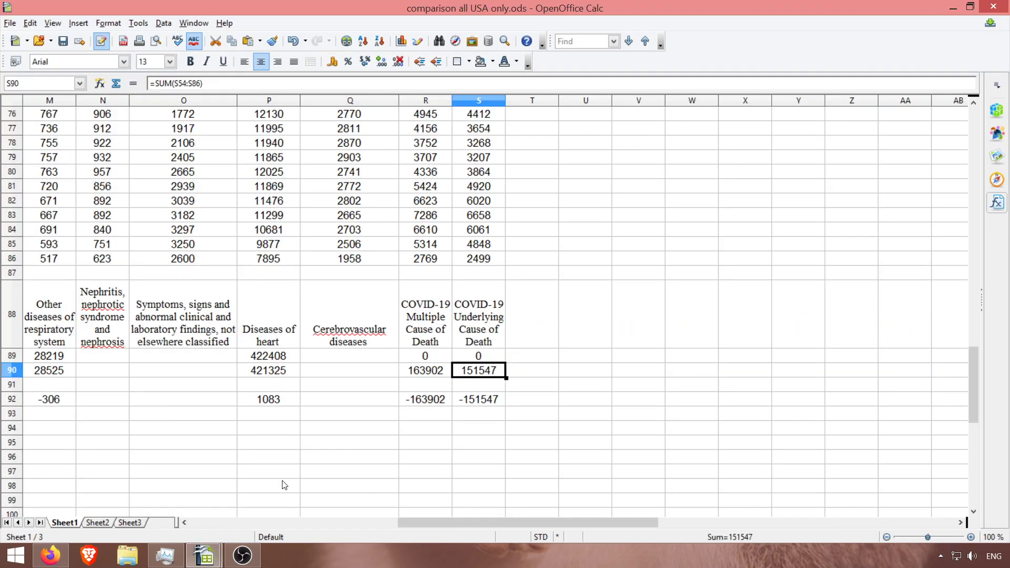
pyautogui.moveTo(434, 528); pyautogui.dragTo(219, 522)
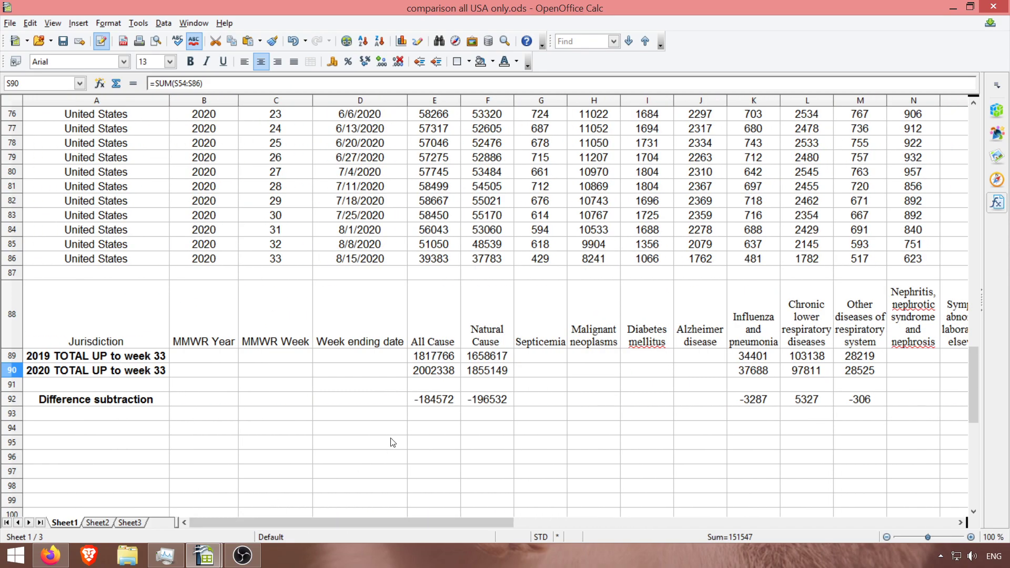
pyautogui.click(446, 400)
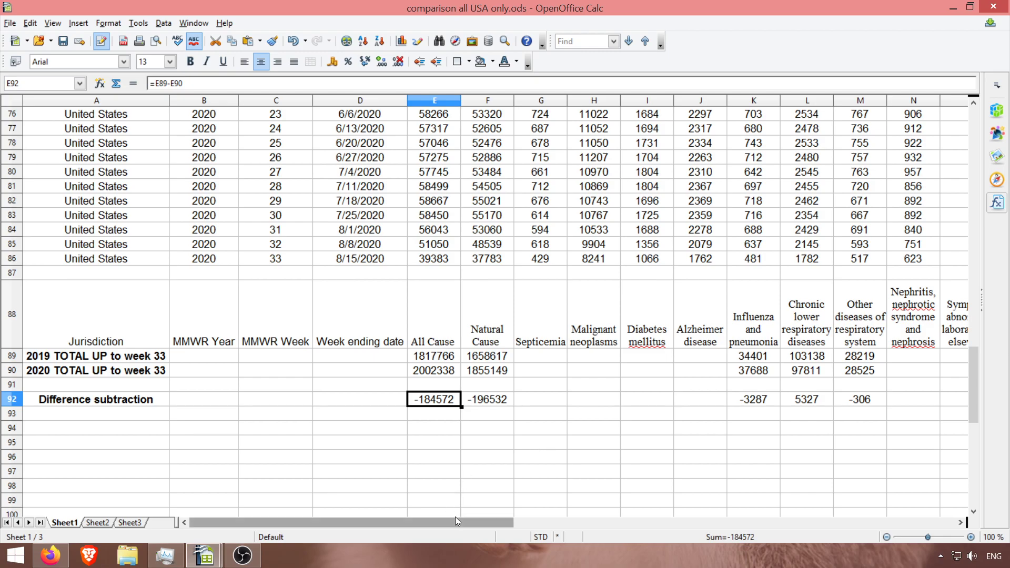
pyautogui.moveTo(455, 520); pyautogui.dragTo(566, 521)
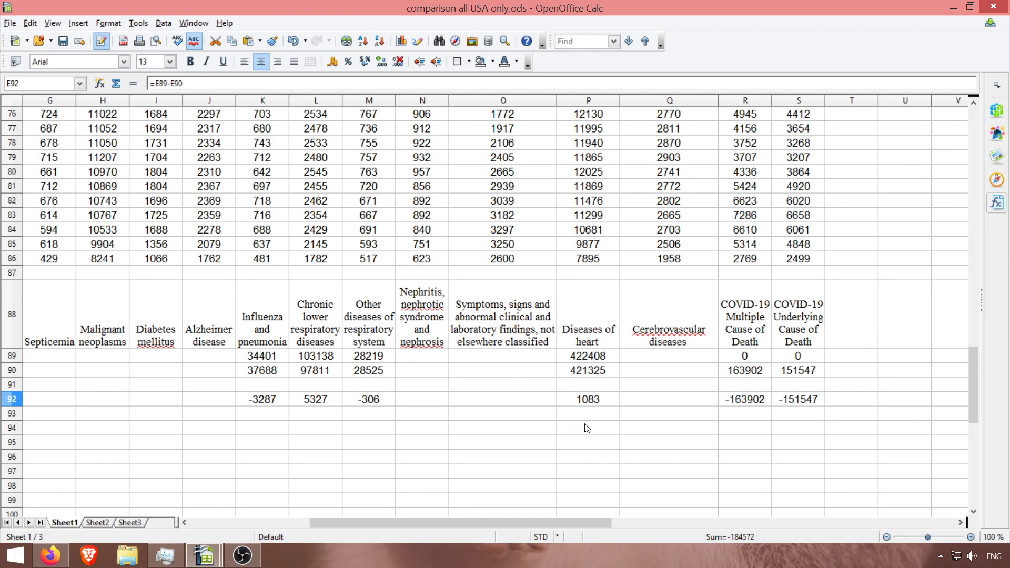
pyautogui.moveTo(582, 521); pyautogui.dragTo(221, 511)
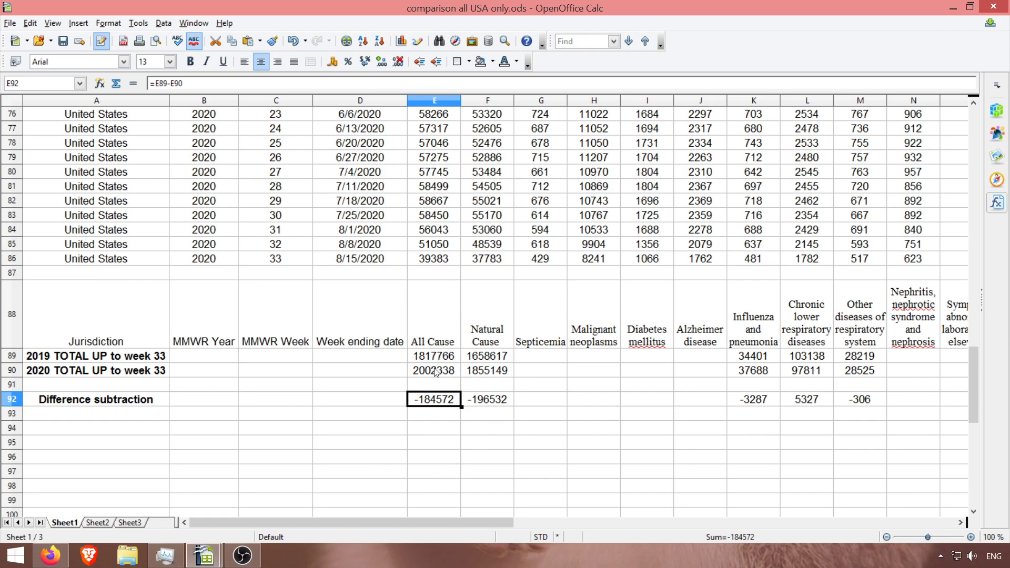
# Compare the All Cause and Natural Cause totals up to week 33 for 2019 and 2020
pyautogui.click(499, 399)
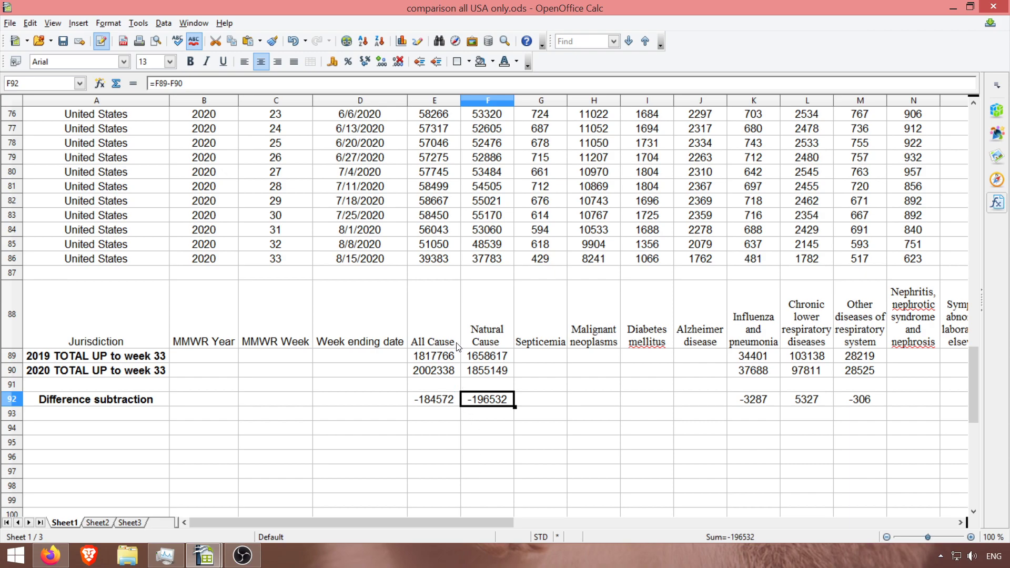
pyautogui.click(447, 355)
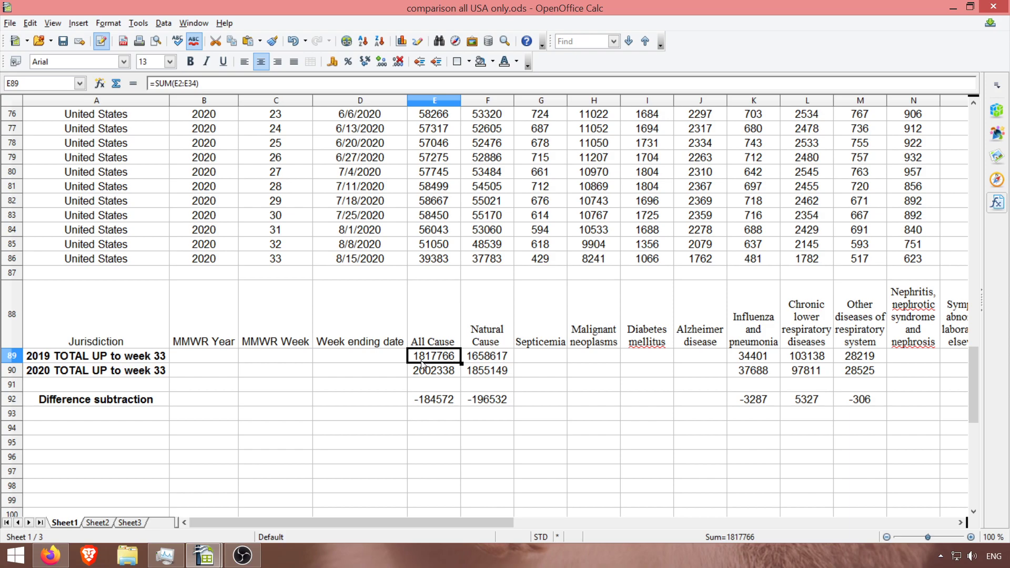
pyautogui.click(488, 361)
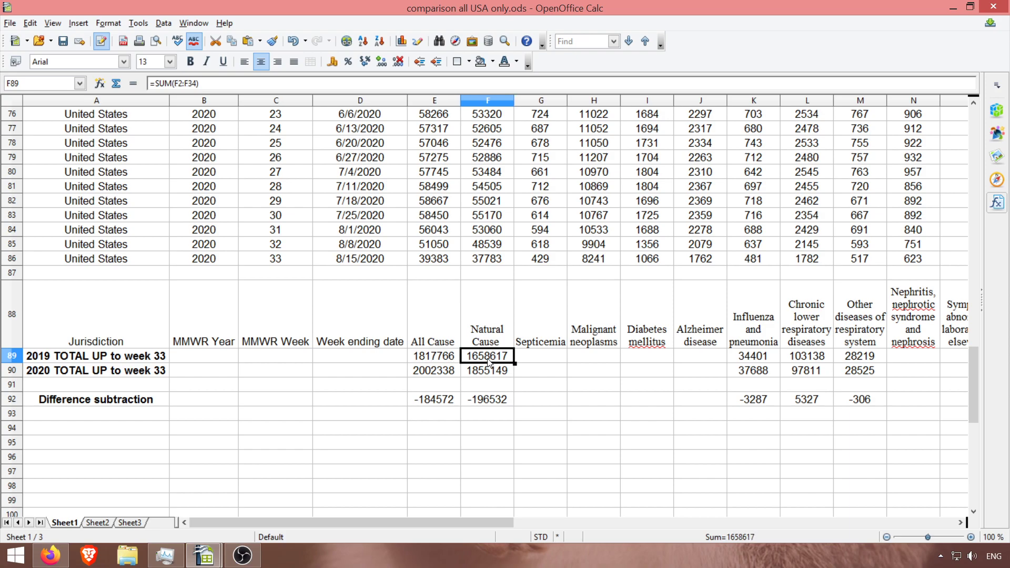
pyautogui.click(431, 353)
pyautogui.click(492, 361)
pyautogui.click(424, 377)
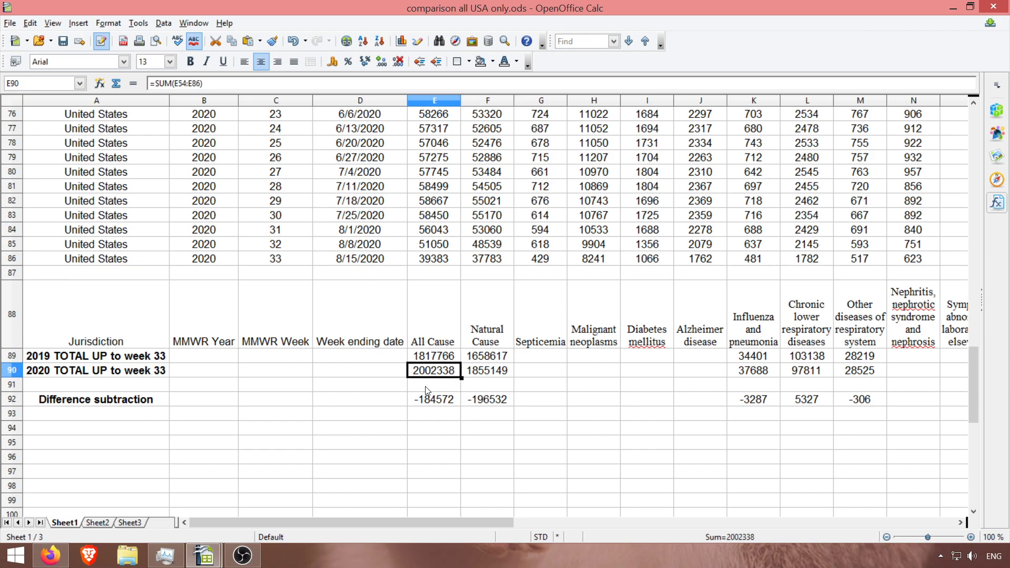
pyautogui.click(479, 369)
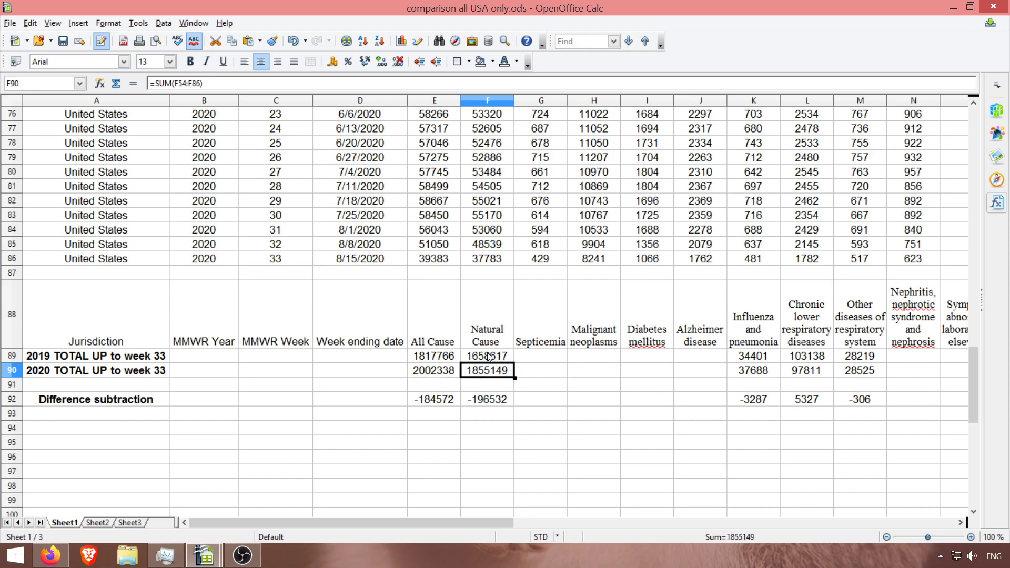
pyautogui.click(436, 373)
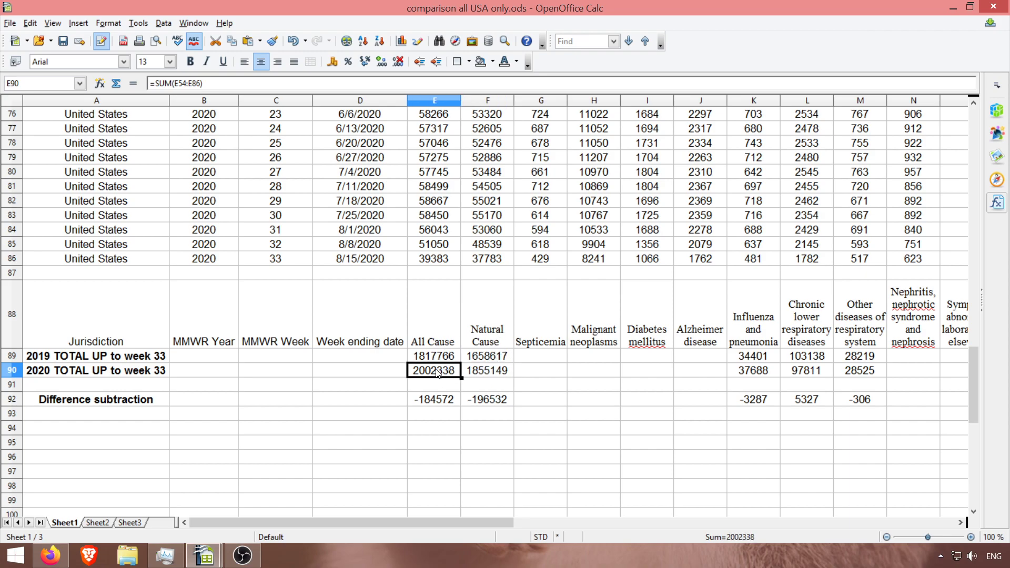
pyautogui.click(242, 555)
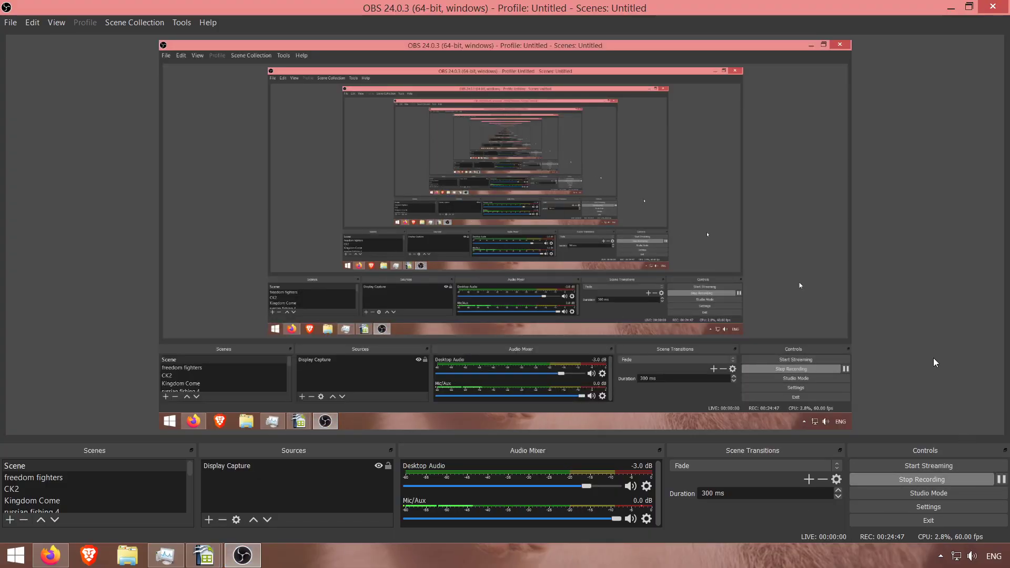
pyautogui.click(243, 556)
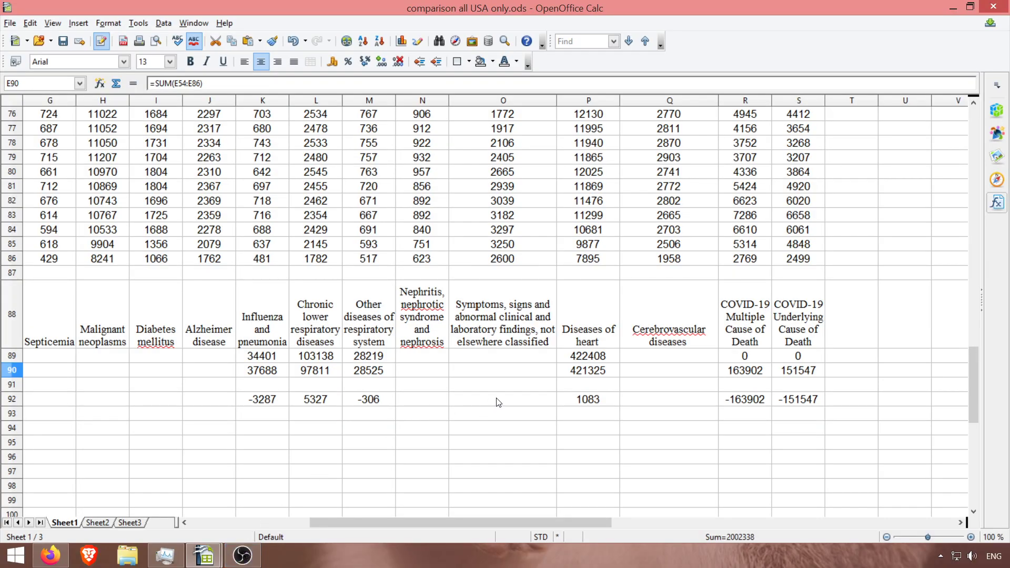
# Compare the All Cause and Natural Cause values in the Difference subtraction row
pyautogui.moveTo(471, 523); pyautogui.dragTo(338, 530)
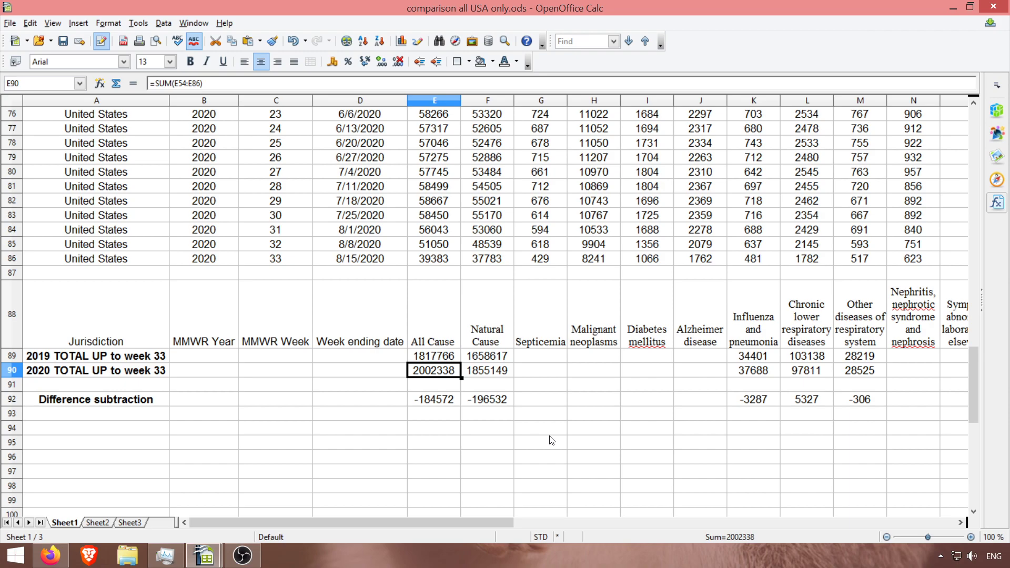
pyautogui.click(438, 408)
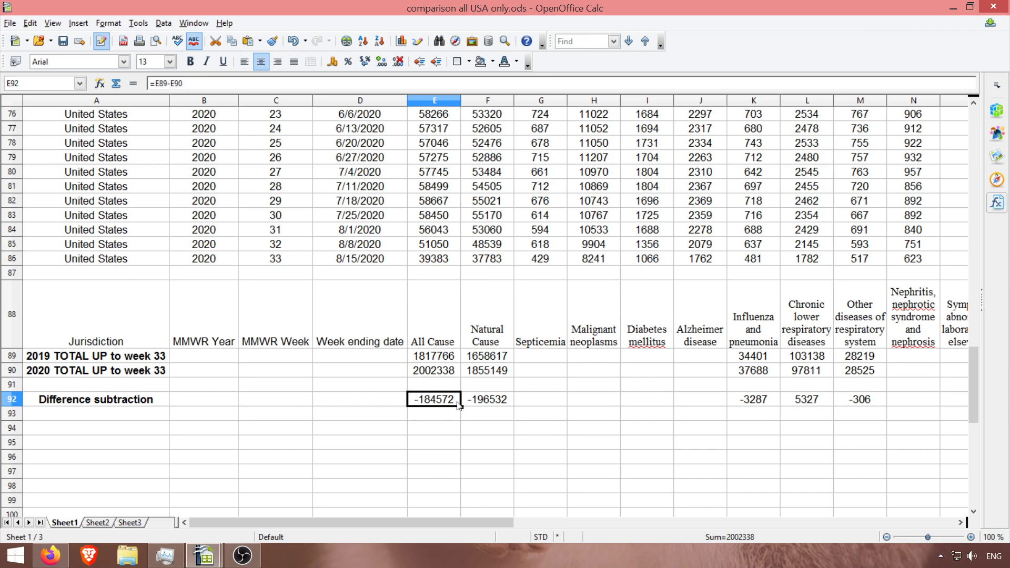
pyautogui.click(488, 404)
pyautogui.click(446, 408)
# Compare the differences under COVID-19 Multiple Cause of Death and COVID-19 Underlying Cause of Death, including their headings
pyautogui.moveTo(437, 522); pyautogui.dragTo(635, 518)
pyautogui.click(650, 402)
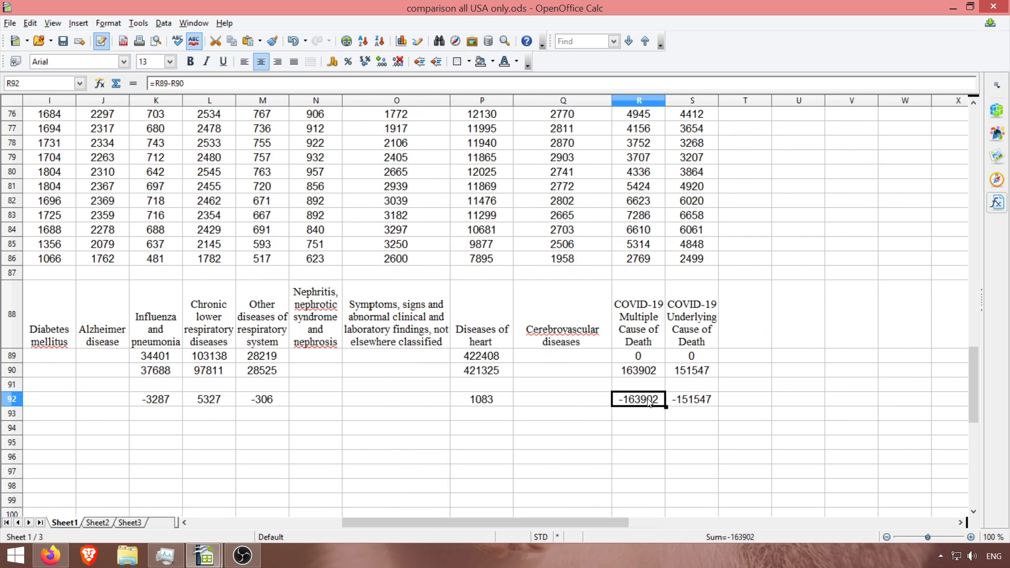
pyautogui.click(672, 401)
pyautogui.click(653, 408)
pyautogui.click(698, 403)
pyautogui.click(638, 407)
pyautogui.click(693, 403)
pyautogui.click(643, 405)
pyautogui.click(688, 404)
pyautogui.click(651, 342)
pyautogui.click(689, 337)
pyautogui.click(682, 389)
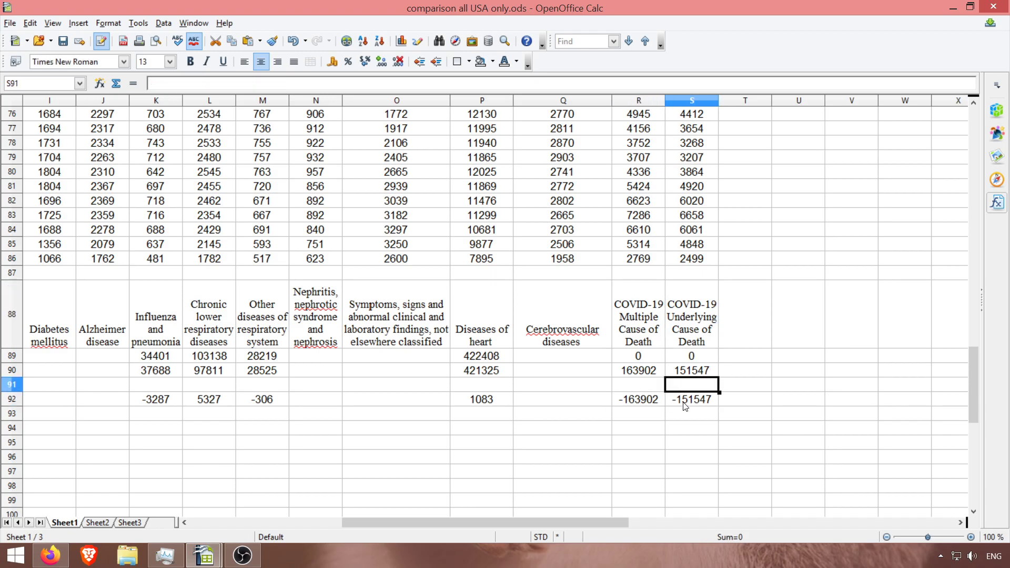
pyautogui.click(684, 401)
# Return to the sheet's first columns, and switch to Firefox to view the Szescprocent YouTube video page
pyautogui.moveTo(520, 523); pyautogui.dragTo(229, 519)
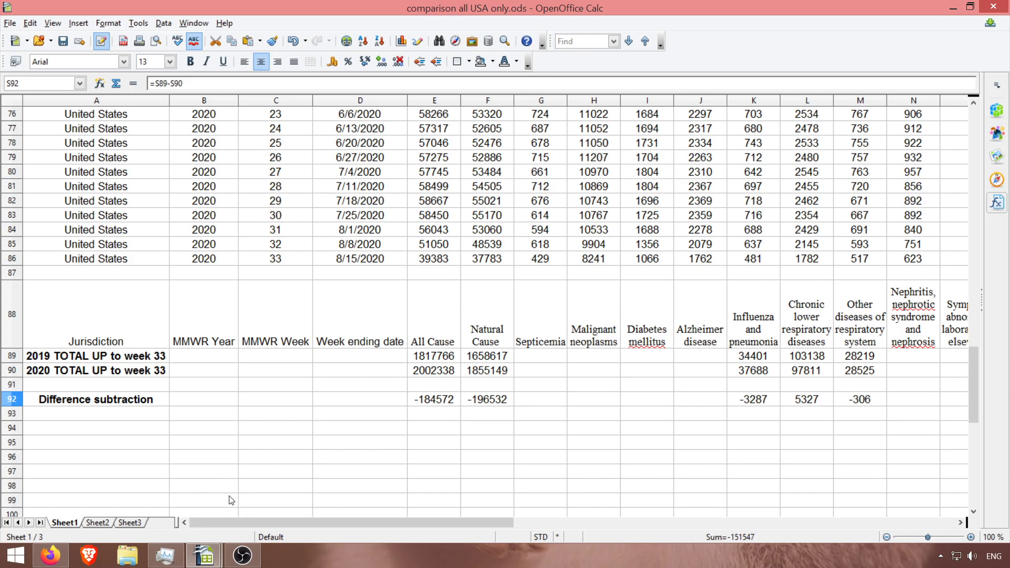
pyautogui.click(57, 558)
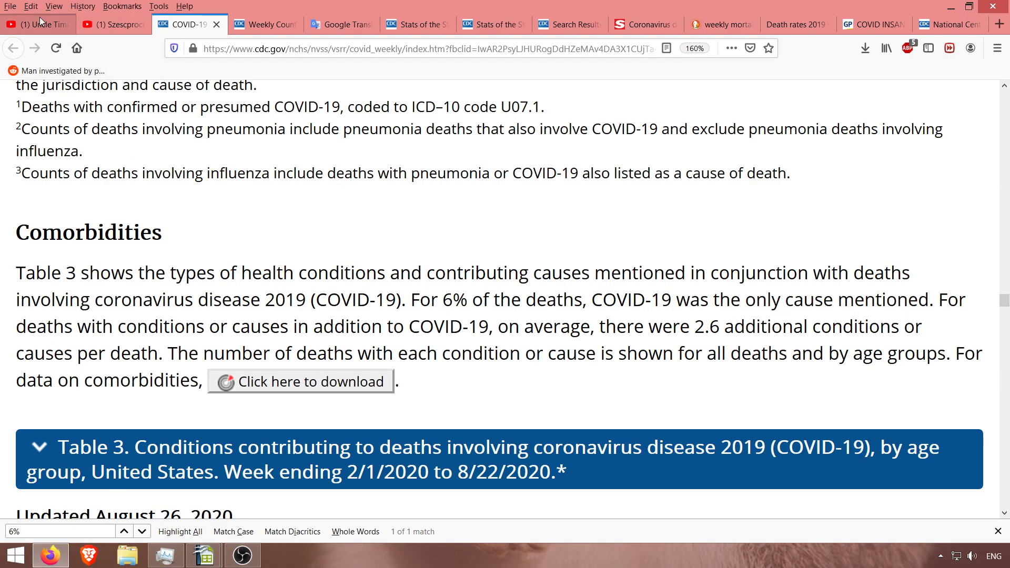
pyautogui.click(108, 26)
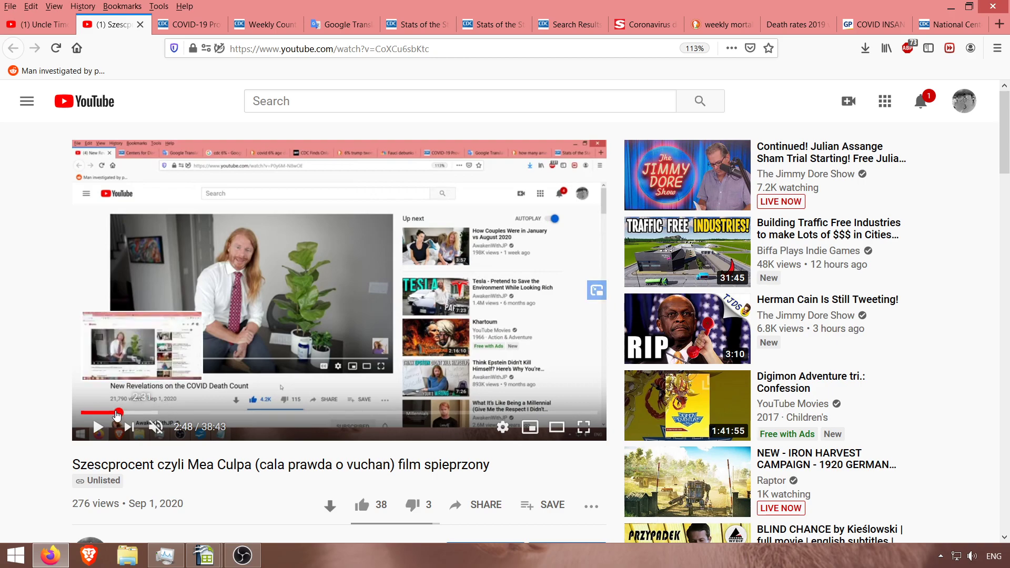
# On the CDC COVID-19 page, highlight the Comorbidities passages on 6% of the deaths and 2.6 additional conditions
pyautogui.click(210, 26)
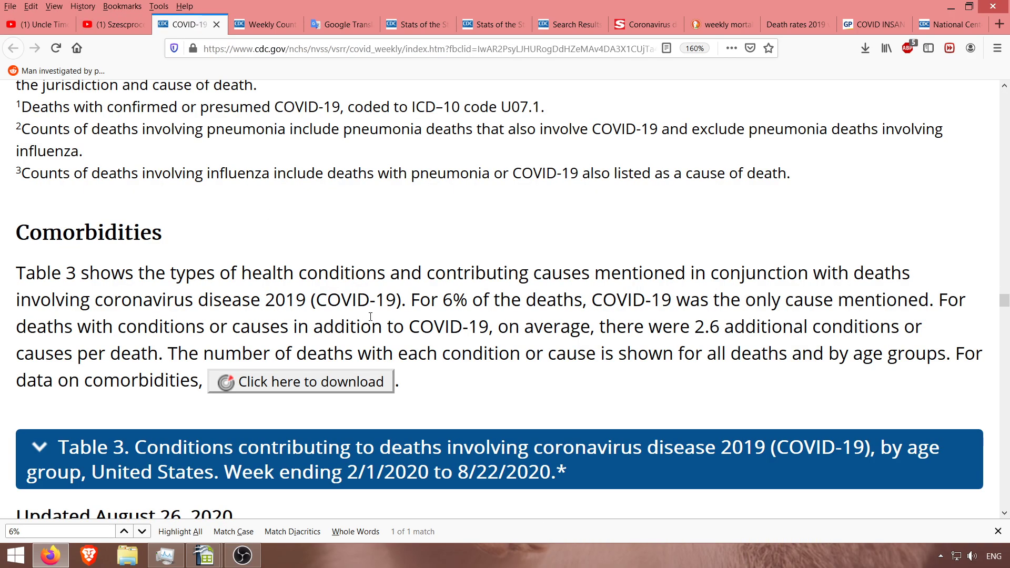
pyautogui.moveTo(410, 295); pyautogui.dragTo(784, 327)
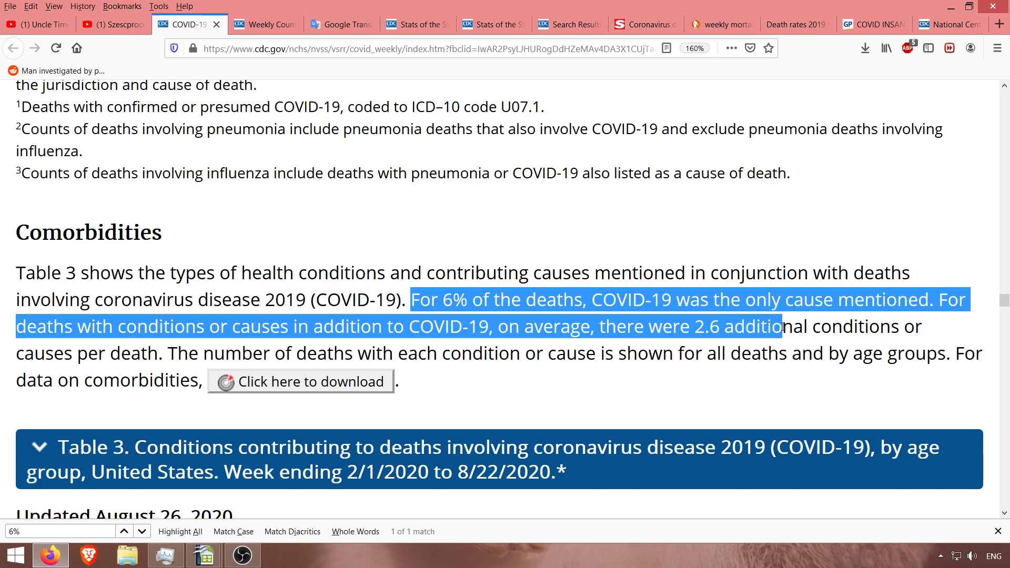
pyautogui.click(824, 327)
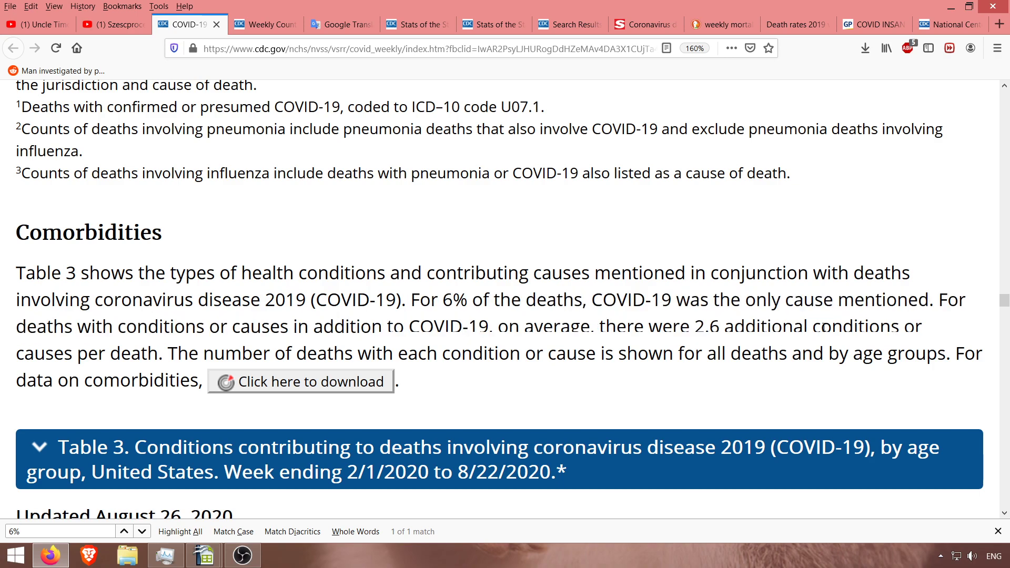
pyautogui.moveTo(694, 327); pyautogui.dragTo(847, 327)
pyautogui.click(860, 314)
pyautogui.moveTo(413, 300); pyautogui.dragTo(583, 301)
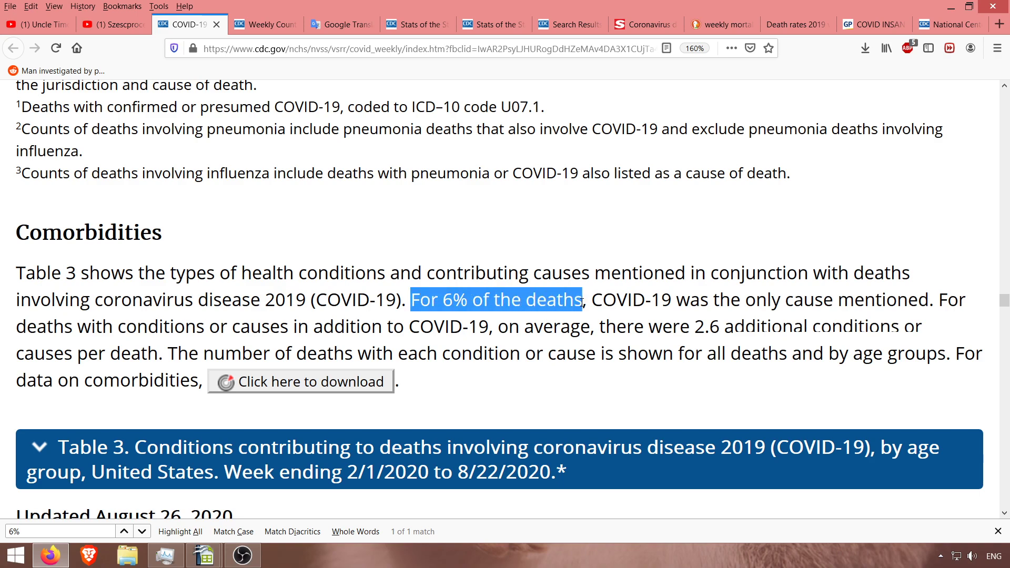
pyautogui.click(605, 292)
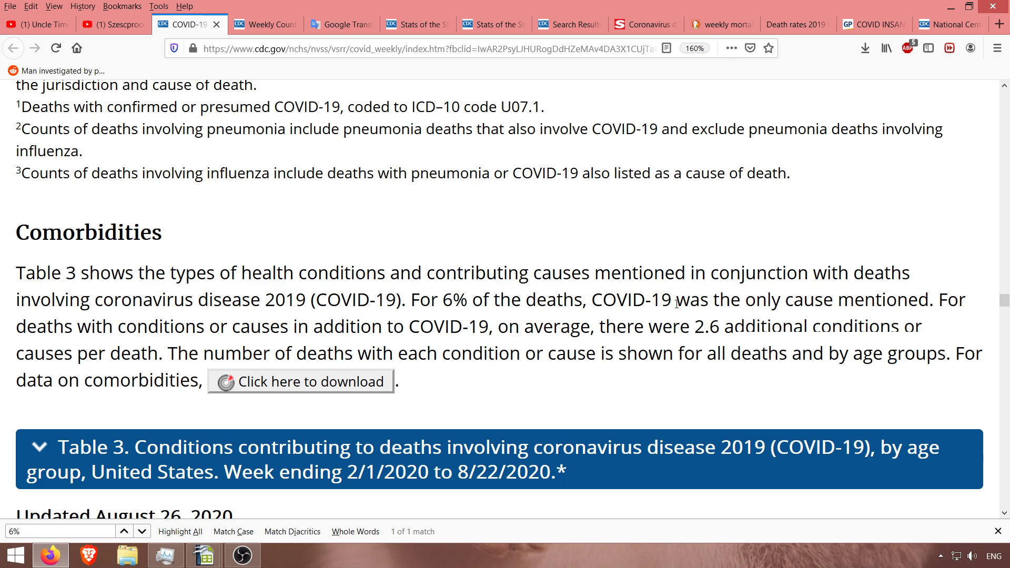
pyautogui.moveTo(417, 298); pyautogui.dragTo(694, 332)
pyautogui.click(722, 298)
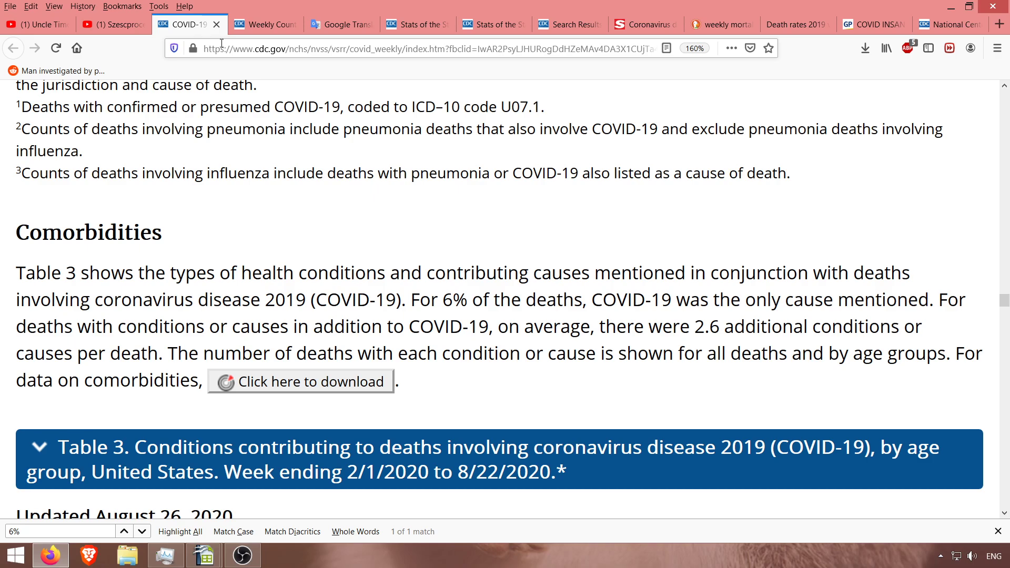
# Glance at the Szescprocent video page, and find the death counts by age group on the CDC COVID-19 page
pyautogui.click(124, 23)
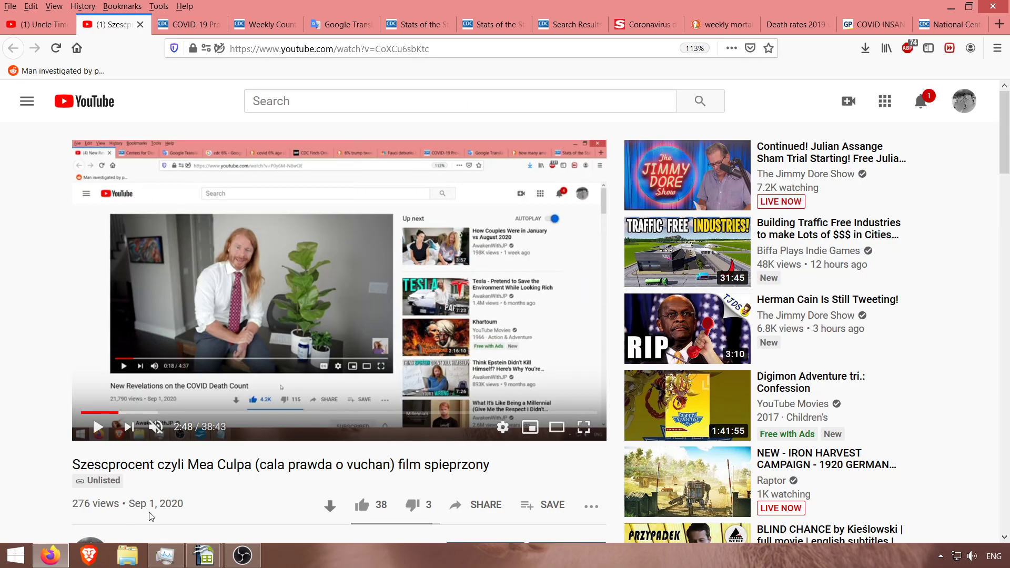
pyautogui.click(187, 23)
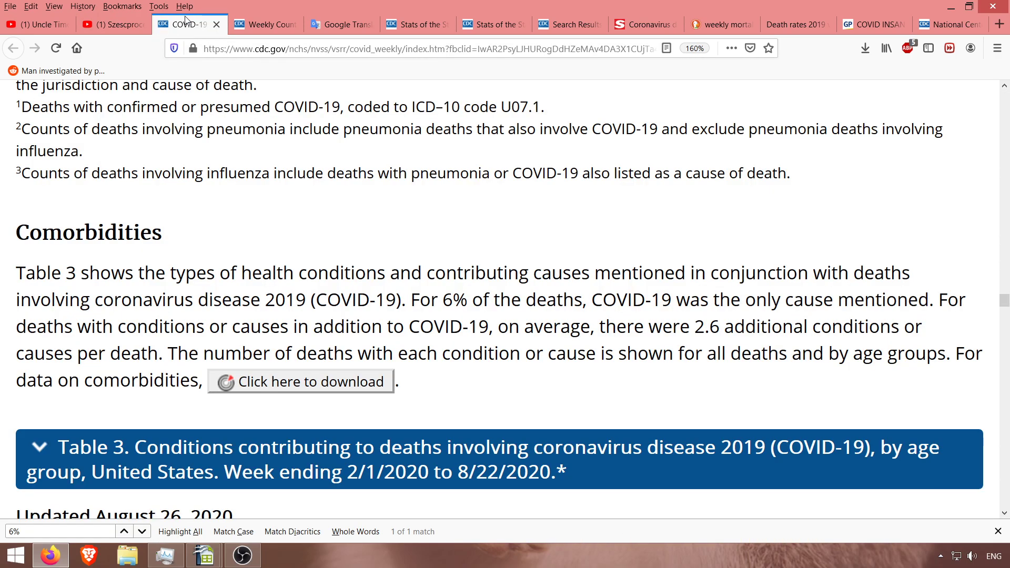
pyautogui.scroll(10, 322, 288)
pyautogui.scroll(15, 322, 290)
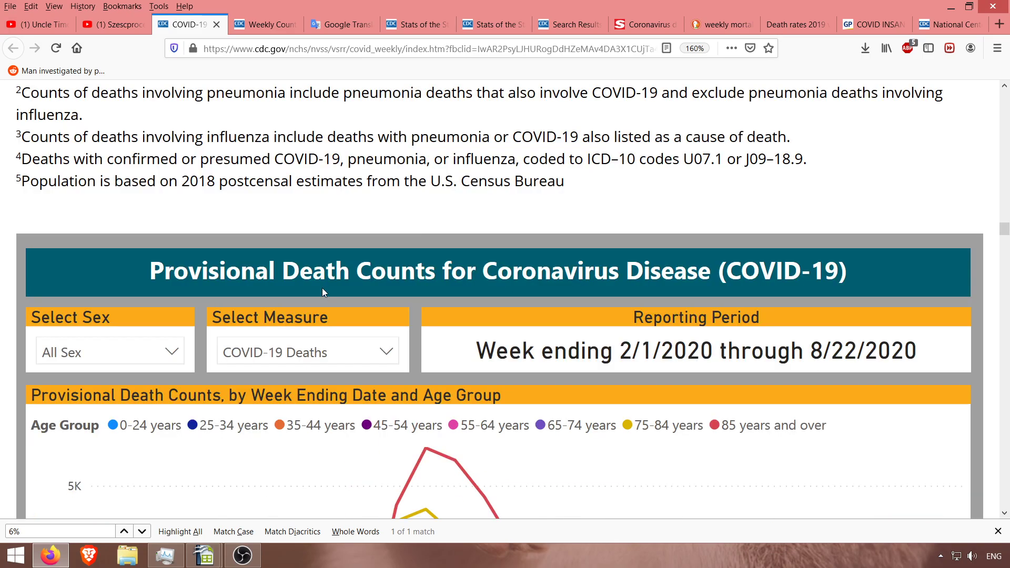
pyautogui.scroll(-12, 323, 288)
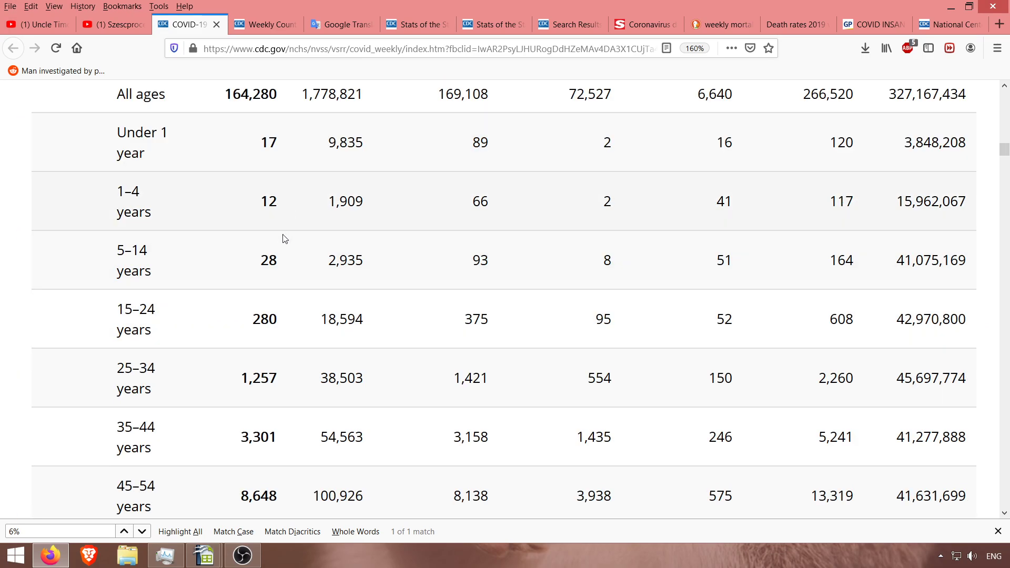
# Examine the column headings and COVID-19 death counts for the youngest age groups in the CDC table's Total section
pyautogui.scroll(4, 250, 320)
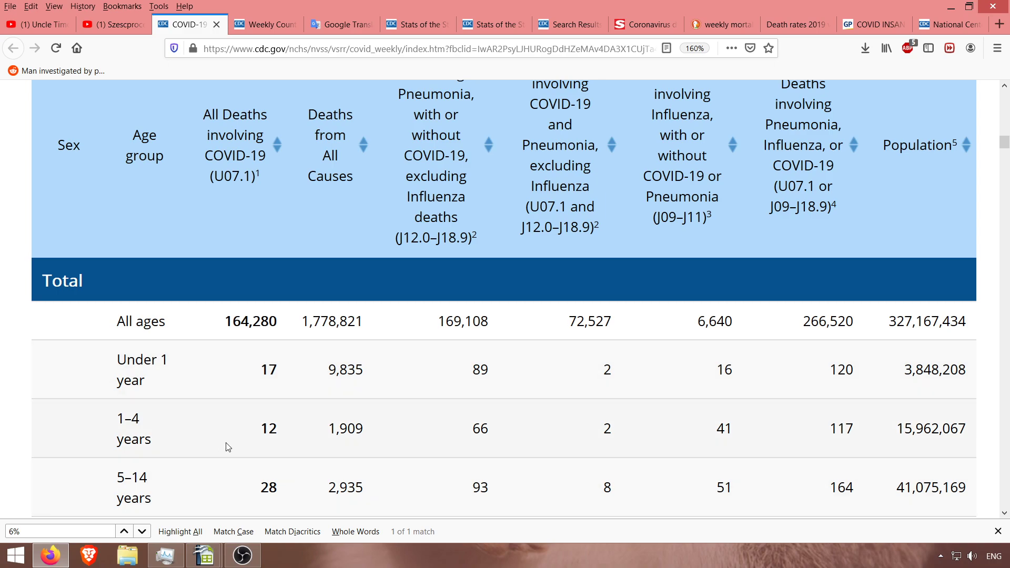
pyautogui.scroll(-2, 238, 402)
pyautogui.scroll(-2, 236, 403)
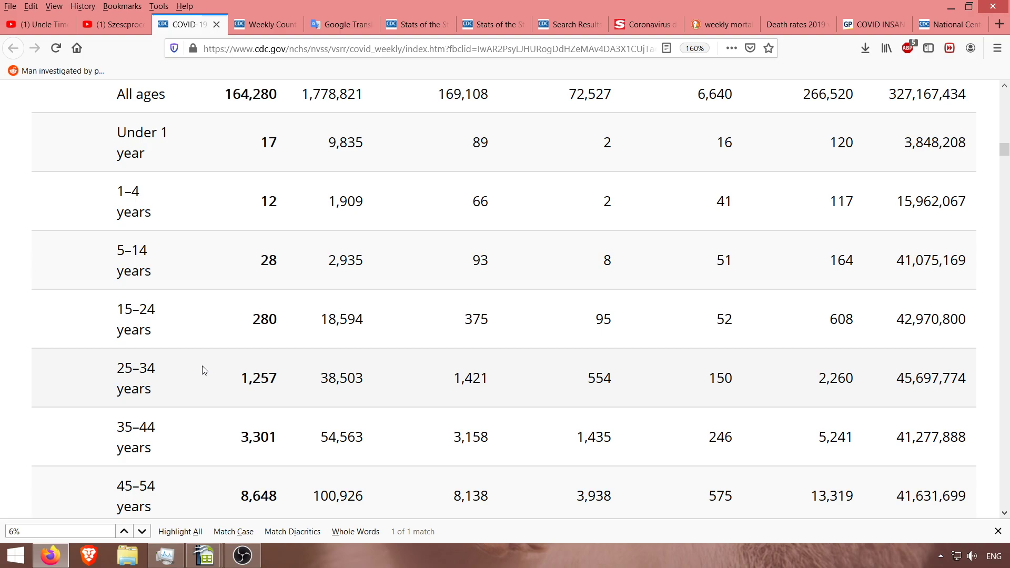
pyautogui.scroll(2, 204, 370)
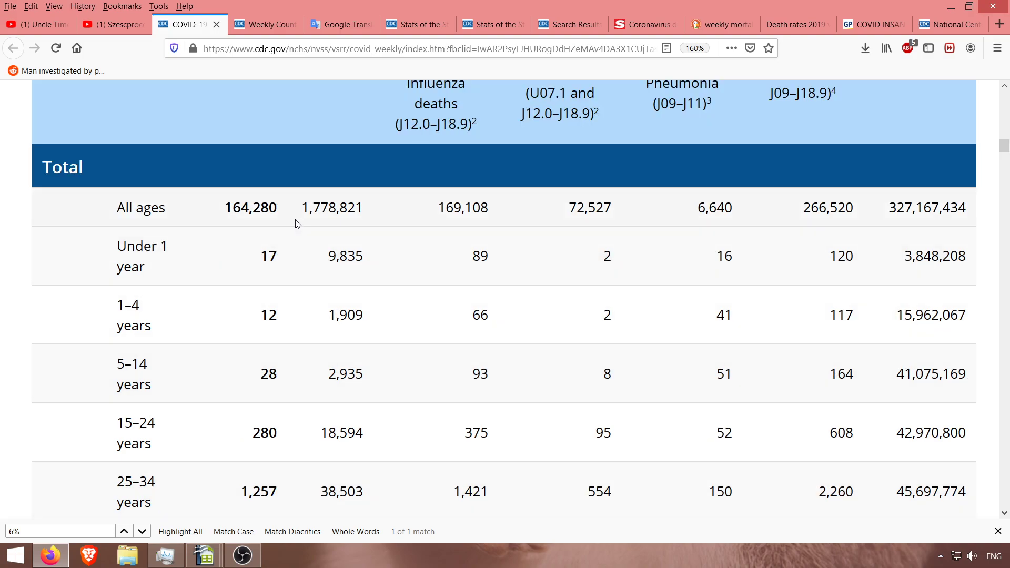
pyautogui.scroll(-2, 296, 225)
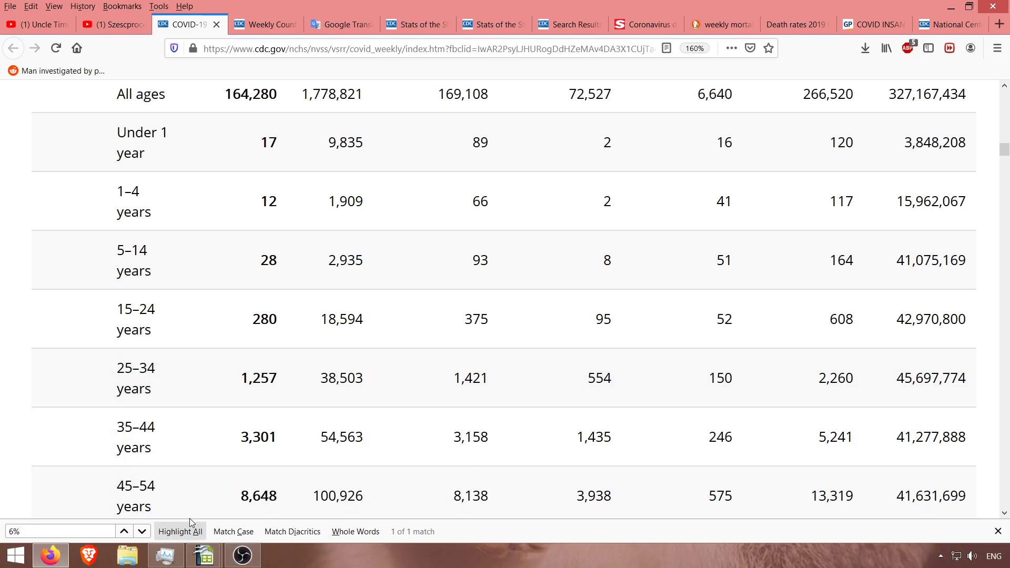
# Open the Worldometers US population link from the Szescprocent video's comments in a new tab and view that page
pyautogui.click(111, 30)
pyautogui.scroll(-10, 238, 336)
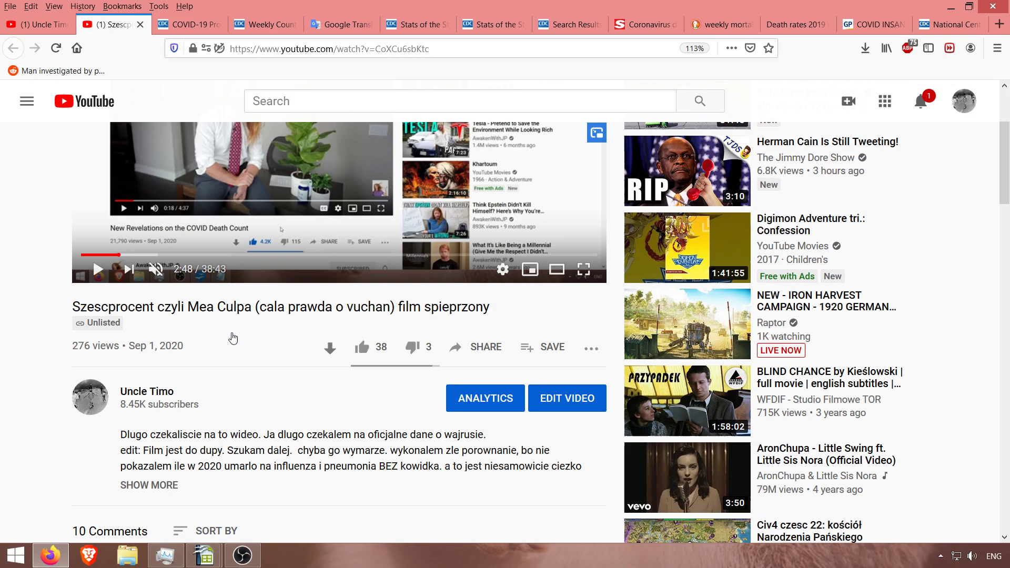
pyautogui.scroll(-3, 238, 335)
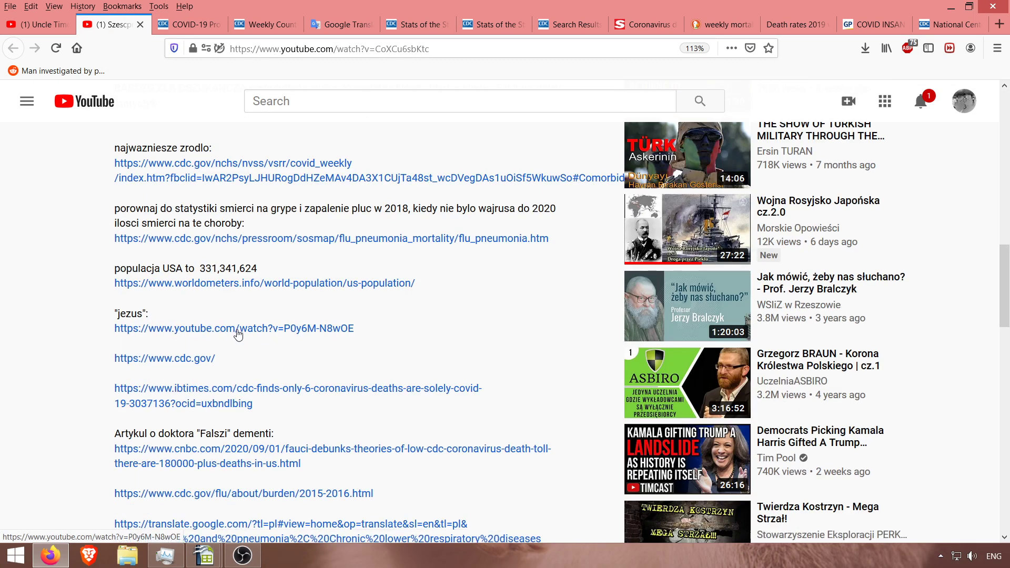
pyautogui.rightClick(246, 282)
pyautogui.click(303, 290)
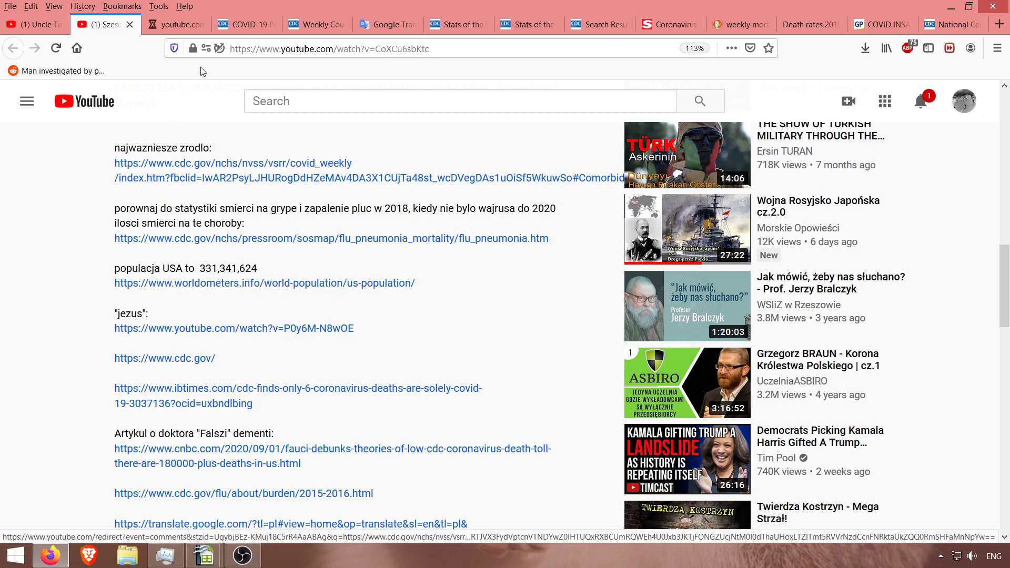
pyautogui.click(176, 24)
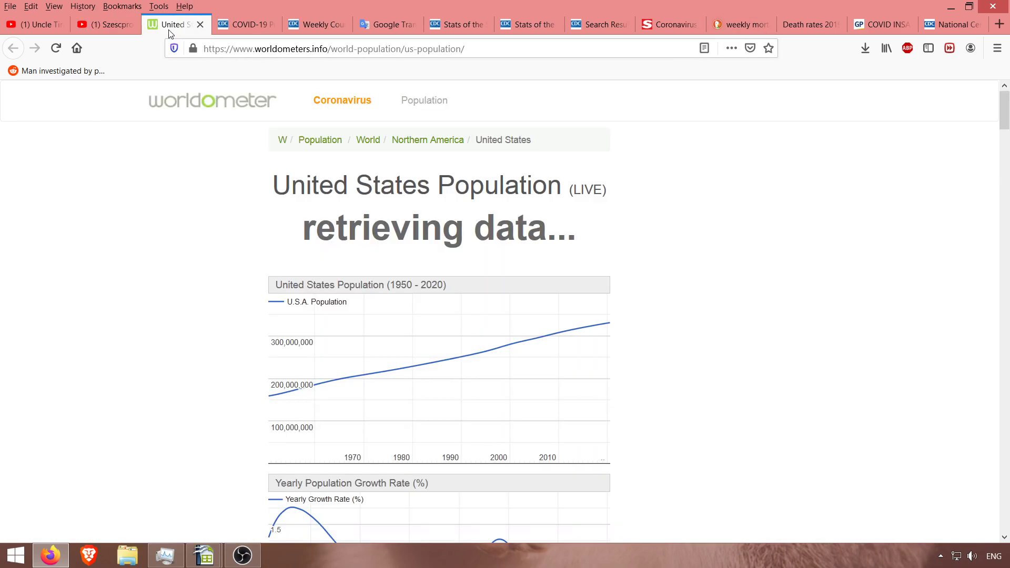
# Highlight the live United States population figure on the Worldometers page
pyautogui.moveTo(355, 222); pyautogui.dragTo(572, 219)
pyautogui.click(574, 220)
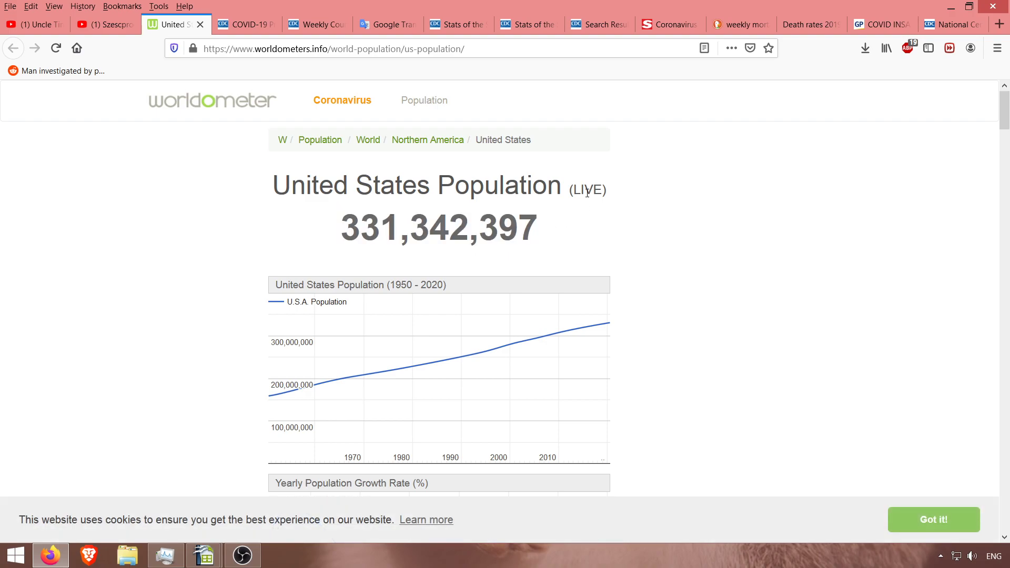
pyautogui.moveTo(342, 232); pyautogui.dragTo(468, 229)
pyautogui.click(582, 232)
pyautogui.moveTo(342, 231); pyautogui.dragTo(468, 229)
pyautogui.click(542, 231)
# Return to the CDC COVID-19 page and highlight the deaths from under 1 year through 25–34 years, continuing to the older groups
pyautogui.click(241, 23)
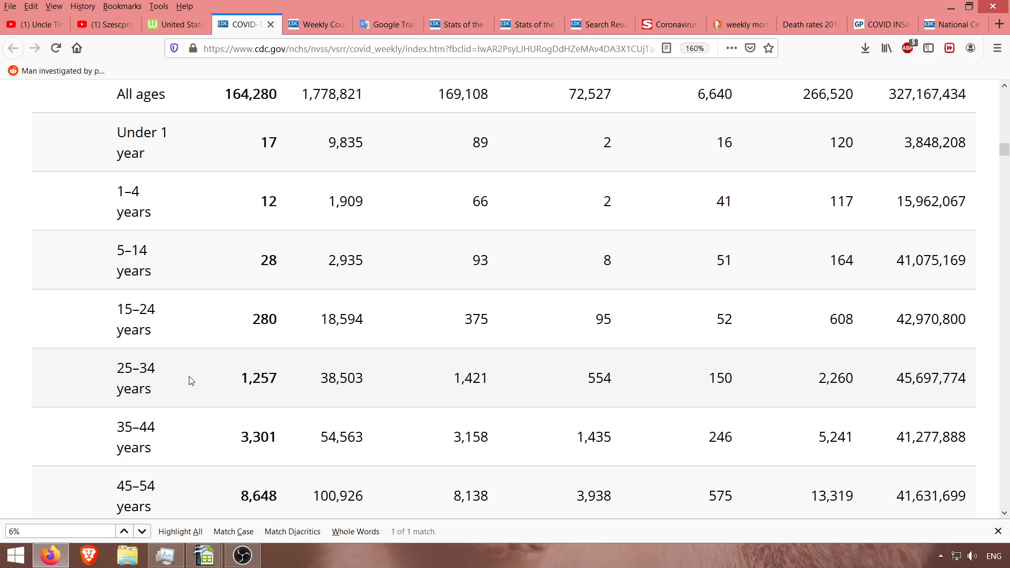
pyautogui.moveTo(275, 142); pyautogui.dragTo(286, 397)
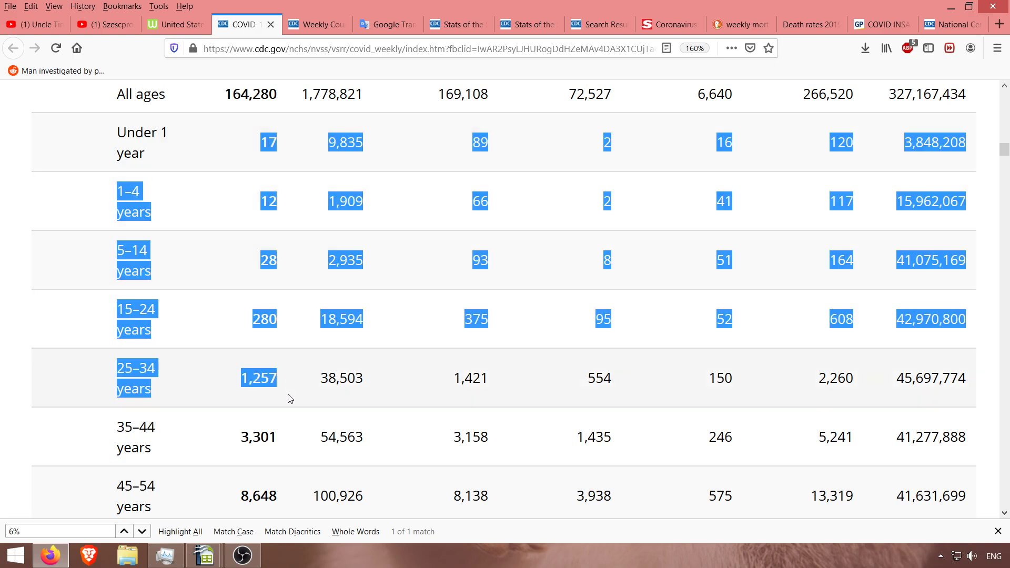
pyautogui.click(265, 377)
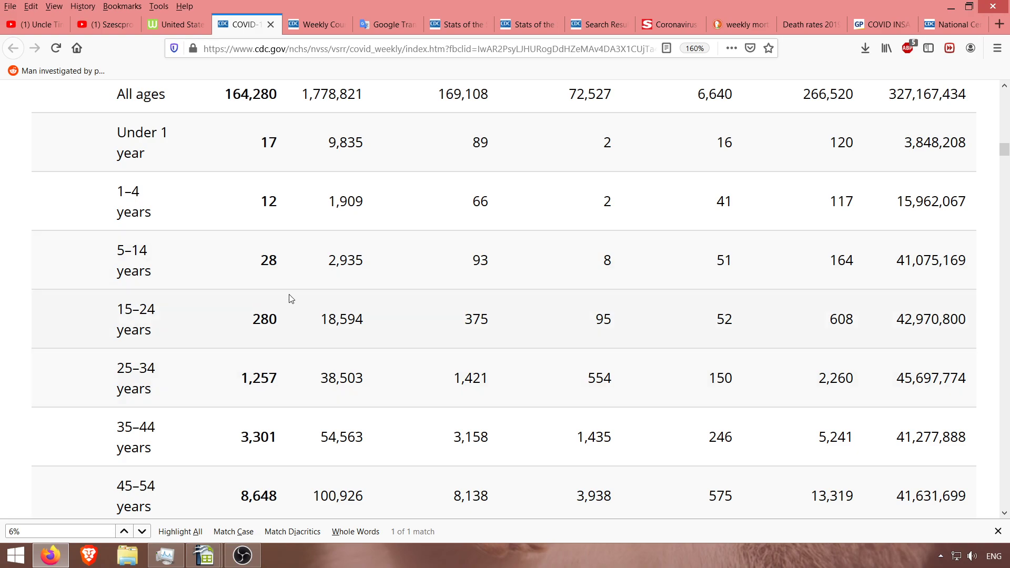
pyautogui.scroll(-2, 291, 299)
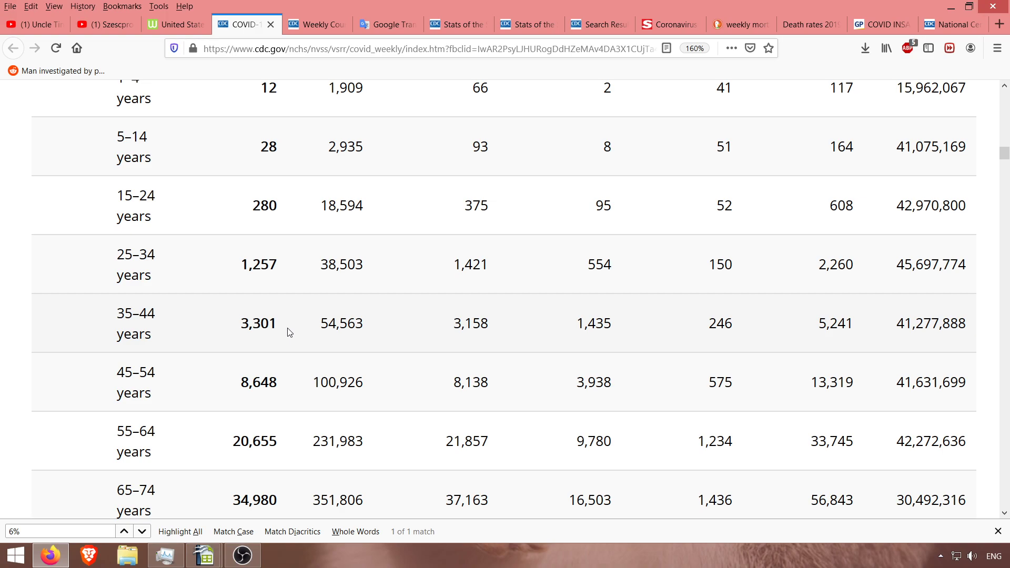
pyautogui.scroll(-2, 289, 332)
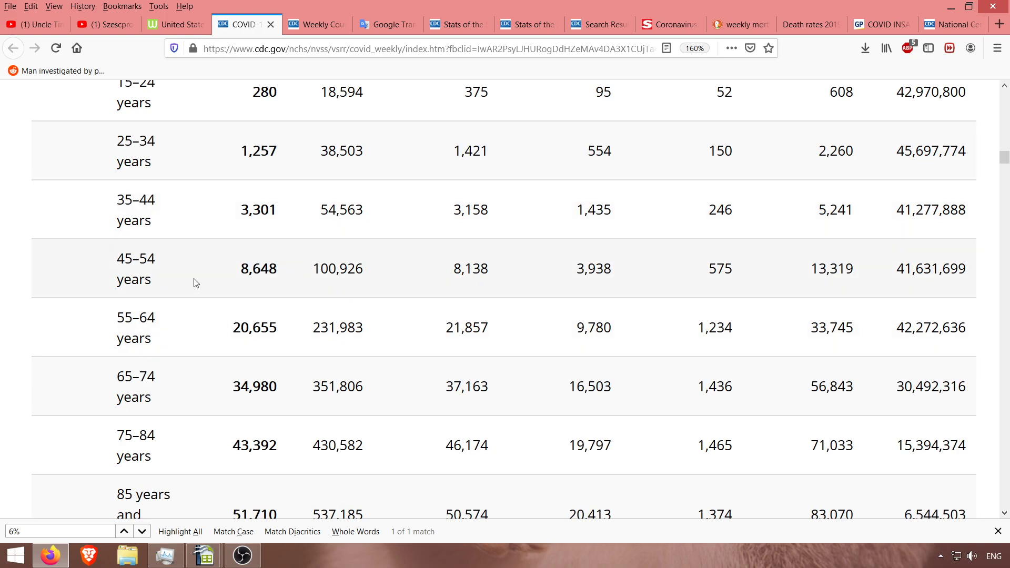
# Highlight the COVID-19 deaths for ages 45–54 and 55–64, checking the Worldometers US population between them
pyautogui.moveTo(283, 276); pyautogui.dragTo(228, 277)
pyautogui.click(283, 272)
pyautogui.click(189, 25)
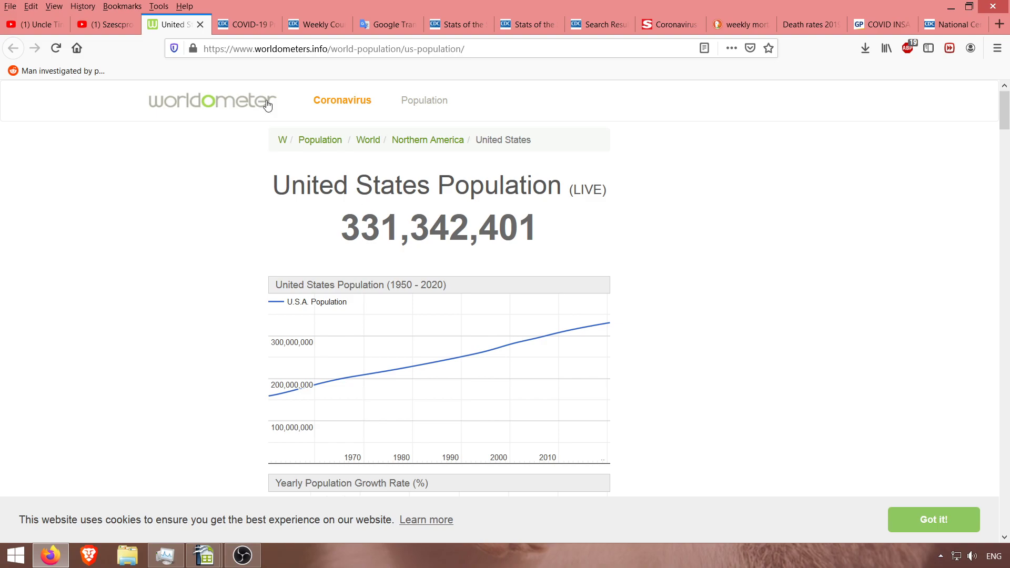
pyautogui.click(246, 24)
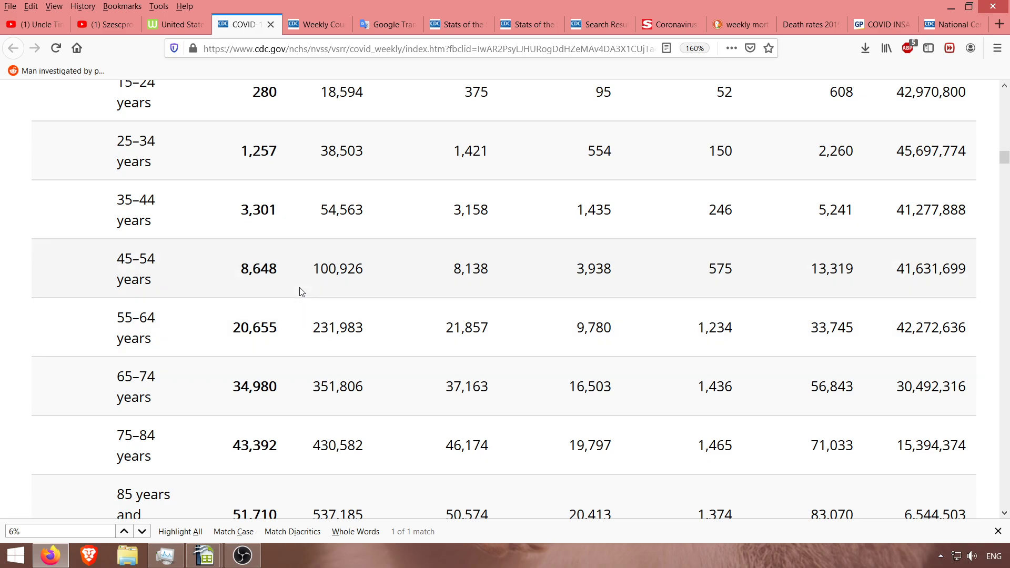
pyautogui.moveTo(284, 329); pyautogui.dragTo(222, 332)
pyautogui.click(269, 325)
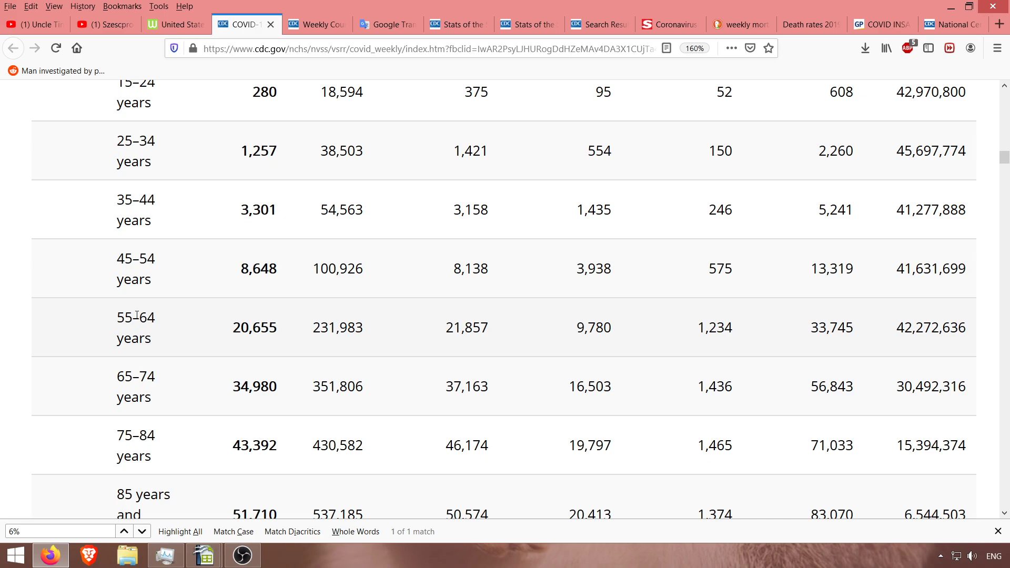
# Highlight the COVID-19 deaths for ages 65–74 and look back at the younger age groups
pyautogui.scroll(-2, 174, 318)
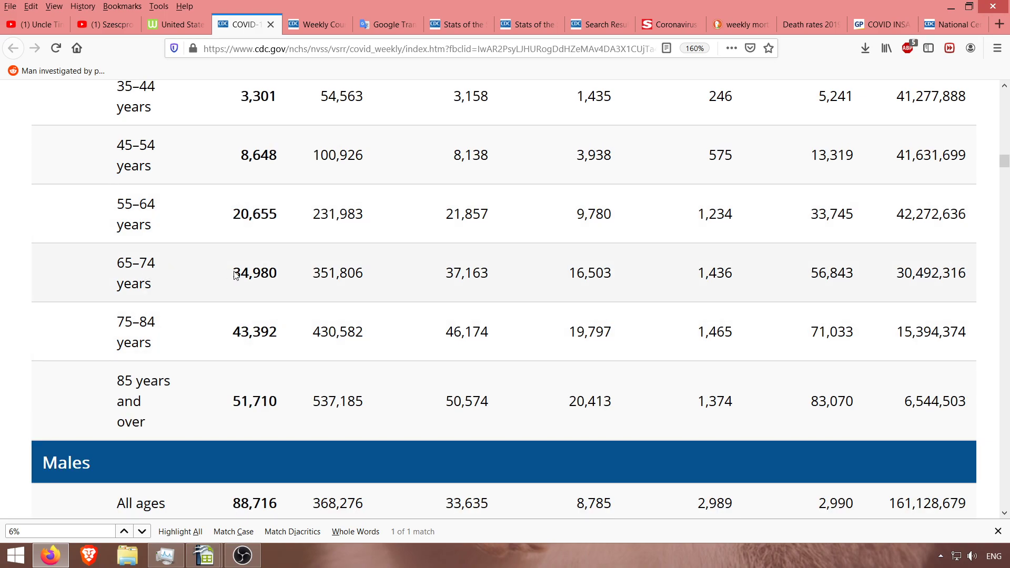
pyautogui.moveTo(232, 273); pyautogui.dragTo(311, 272)
pyautogui.click(300, 273)
pyautogui.scroll(4, 300, 279)
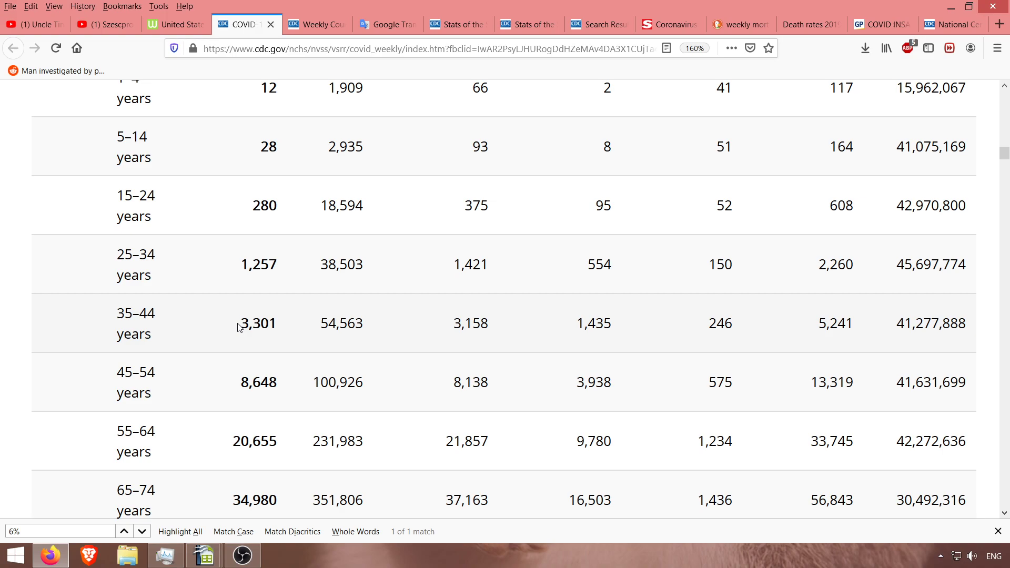
# Highlight the COVID-19 deaths for 85 years and over, and compare that row with the youngest age groups
pyautogui.scroll(-2, 293, 304)
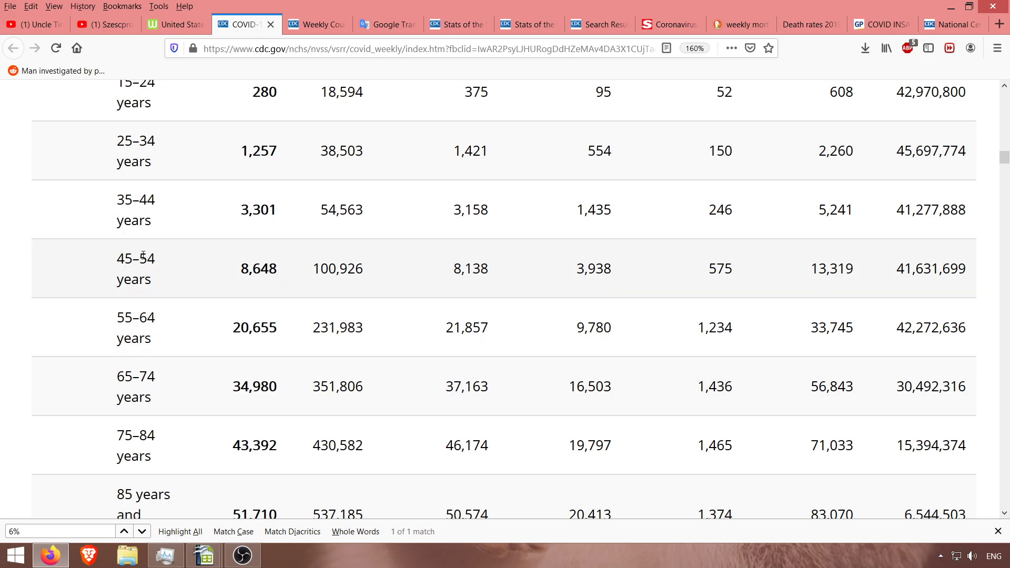
pyautogui.scroll(-2, 262, 266)
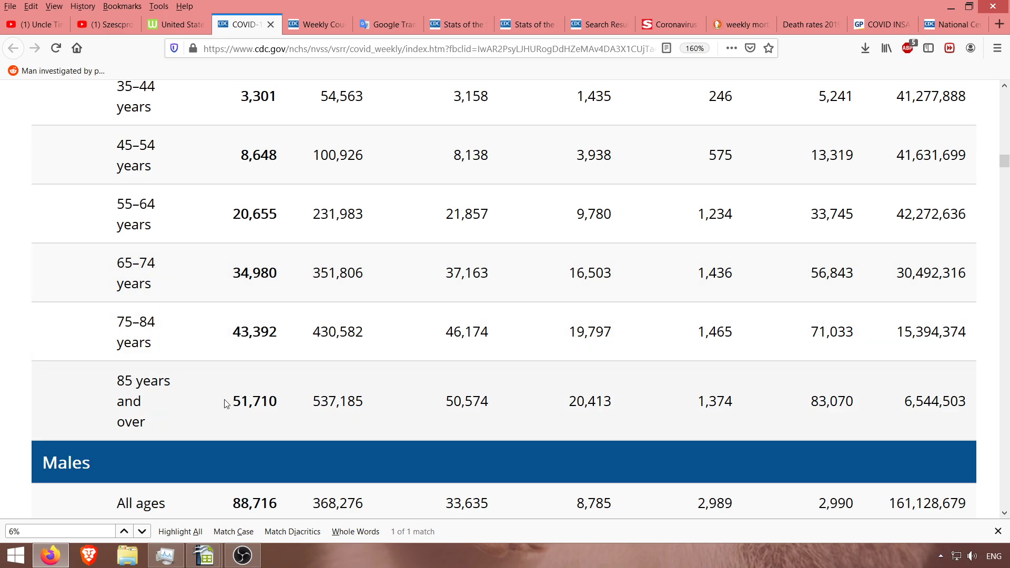
pyautogui.moveTo(228, 403); pyautogui.dragTo(290, 403)
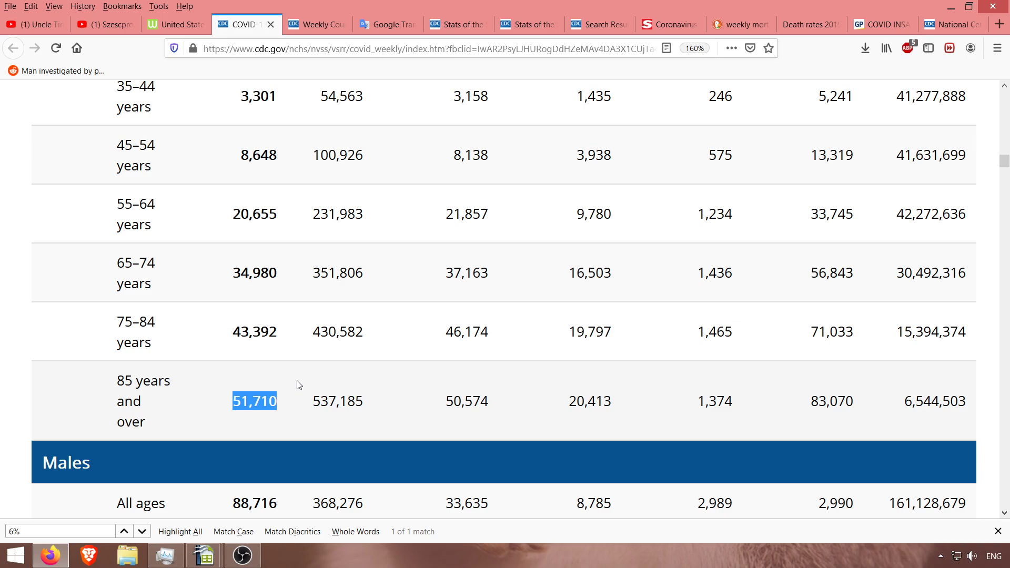
pyautogui.click(289, 401)
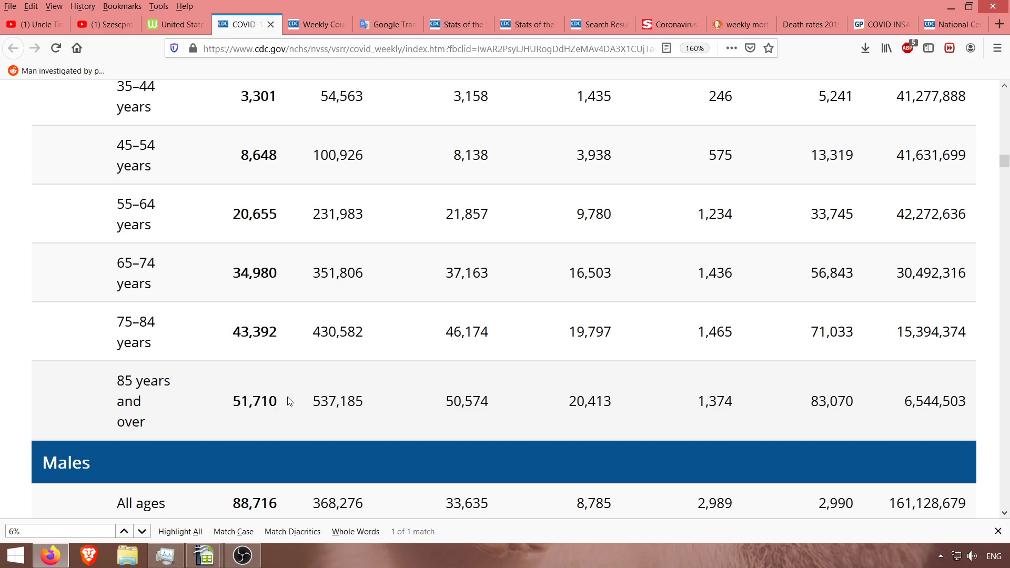
pyautogui.moveTo(290, 402); pyautogui.dragTo(116, 363)
pyautogui.click(215, 386)
pyautogui.scroll(6, 263, 398)
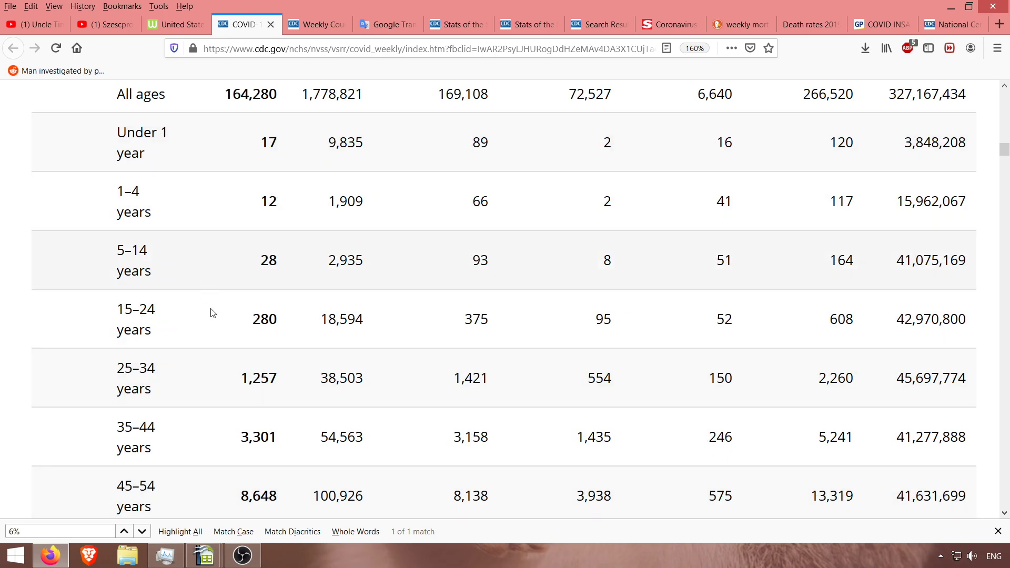
pyautogui.scroll(-6, 304, 306)
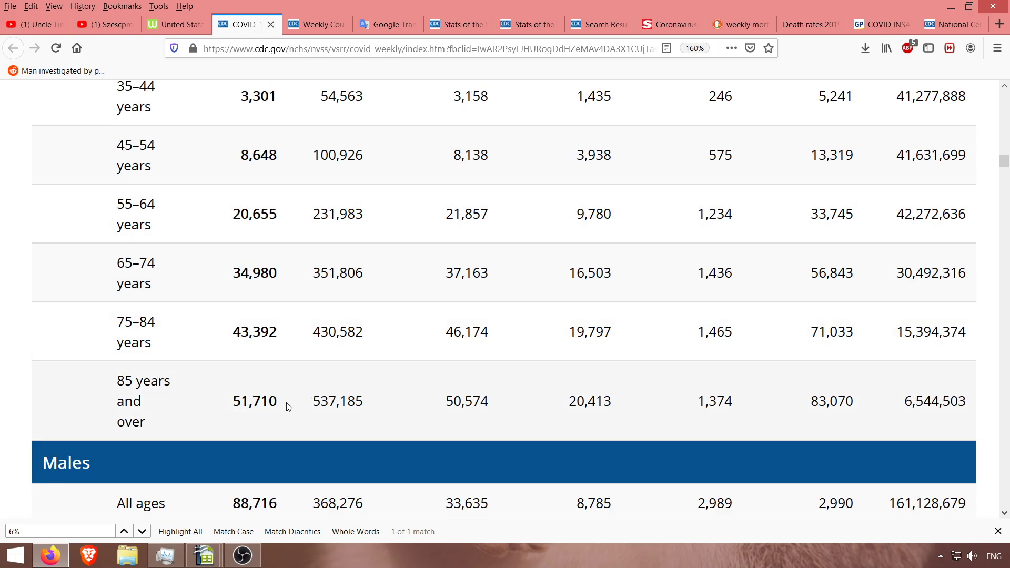
# Check the live United States population on the Worldometers page again, highlighting the end of the figure
pyautogui.moveTo(334, 229); pyautogui.dragTo(615, 230)
pyautogui.moveTo(545, 237); pyautogui.dragTo(634, 235)
pyautogui.click(486, 235)
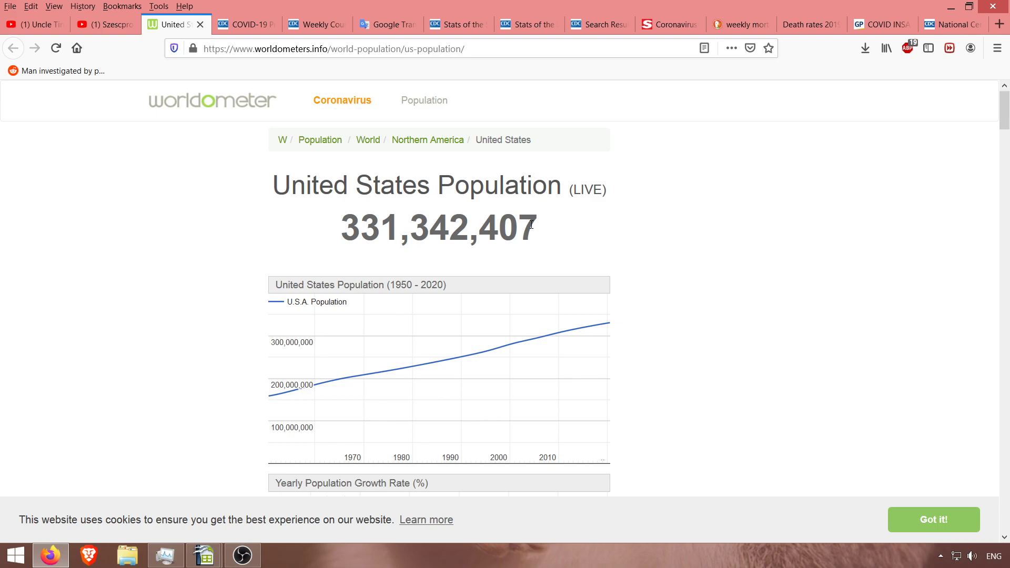
pyautogui.moveTo(531, 224)
pyautogui.mouseDown()
pyautogui.moveTo(426, 226)
pyautogui.moveTo(536, 228)
pyautogui.mouseUp()
# Go back to the CDC COVID-19 page and review the Total section's deaths across all age groups
pyautogui.click(255, 25)
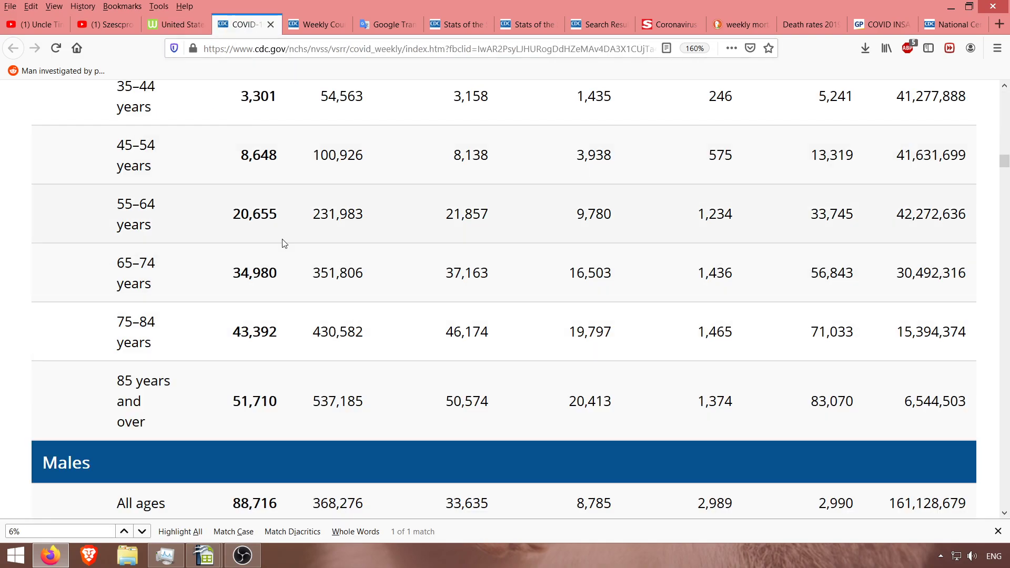
pyautogui.scroll(3, 258, 263)
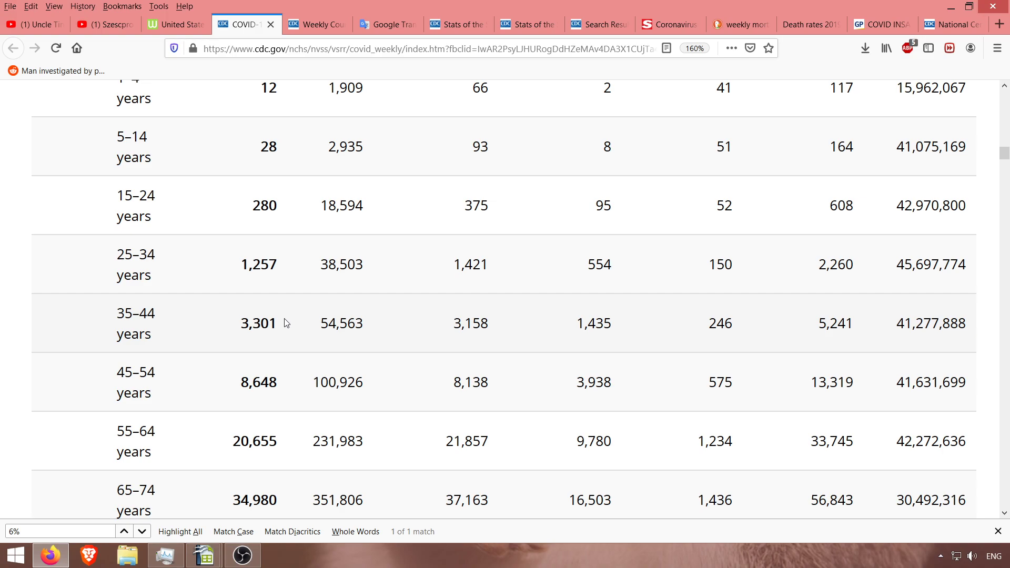
pyautogui.scroll(-4, 287, 323)
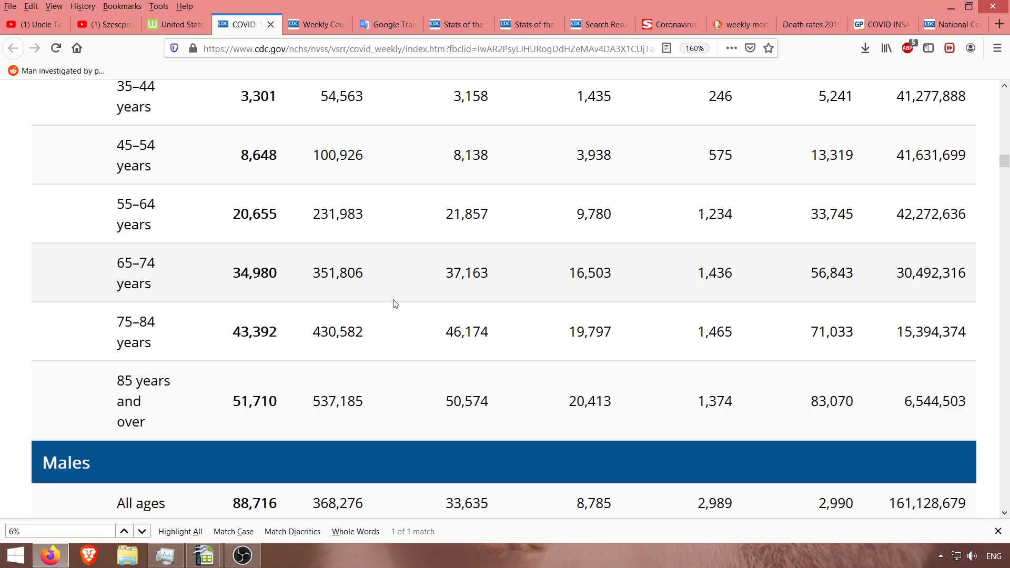
pyautogui.scroll(6, 395, 304)
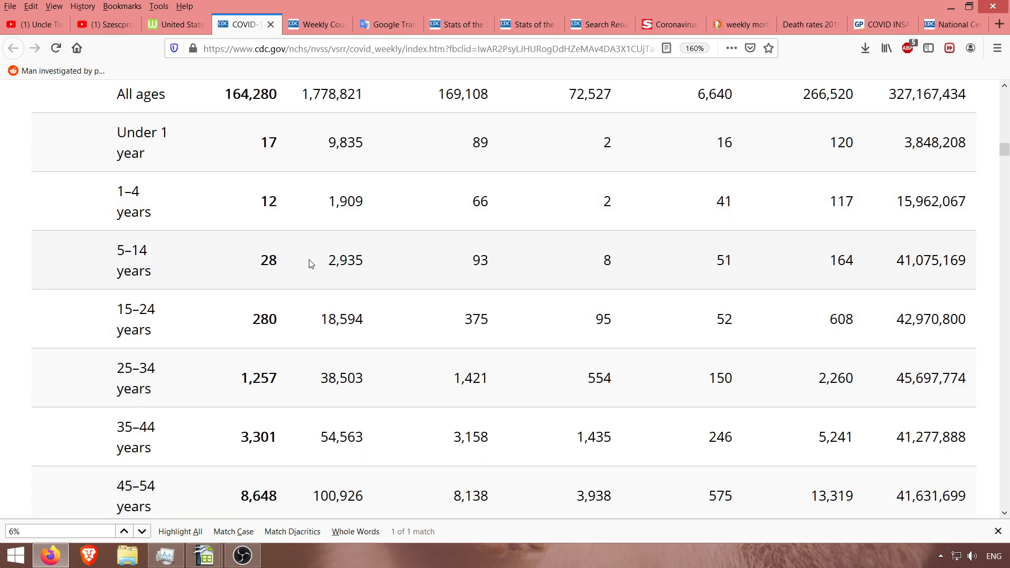
pyautogui.scroll(-6, 288, 316)
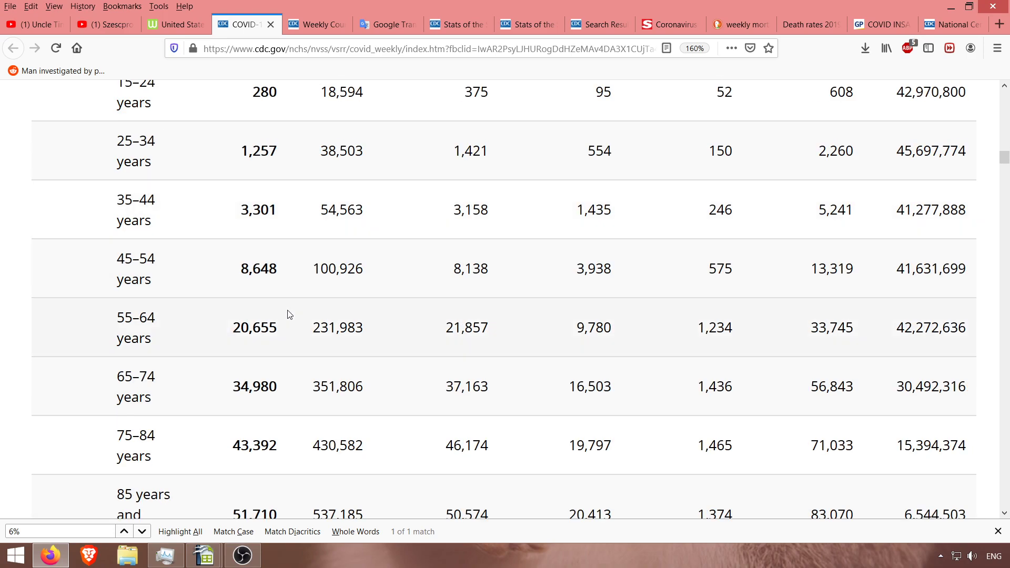
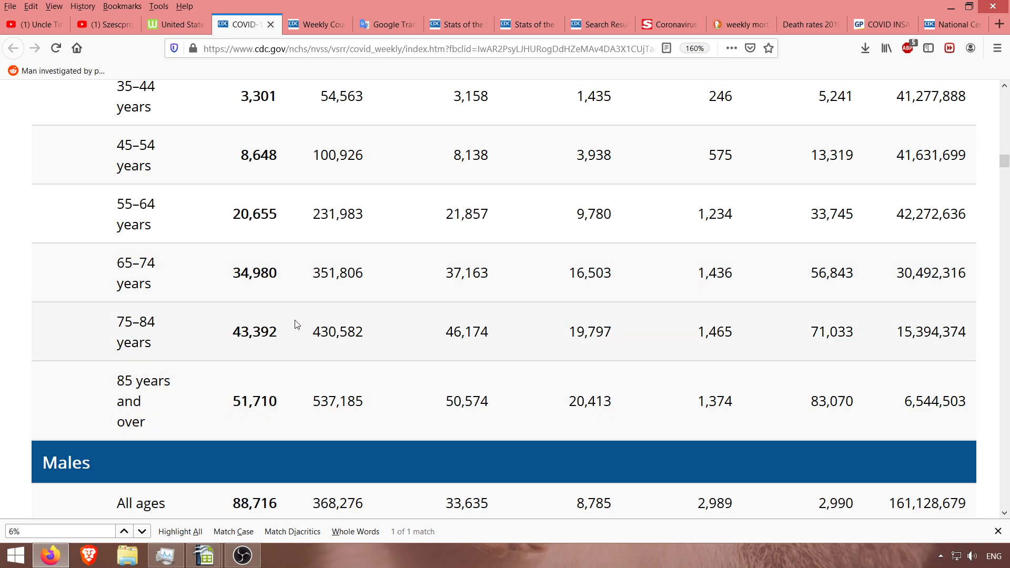
# Check the All Cause difference in comparison all USA only.ods in OpenOffice Calc, and switch back to the CDC page in Firefox
pyautogui.click(204, 560)
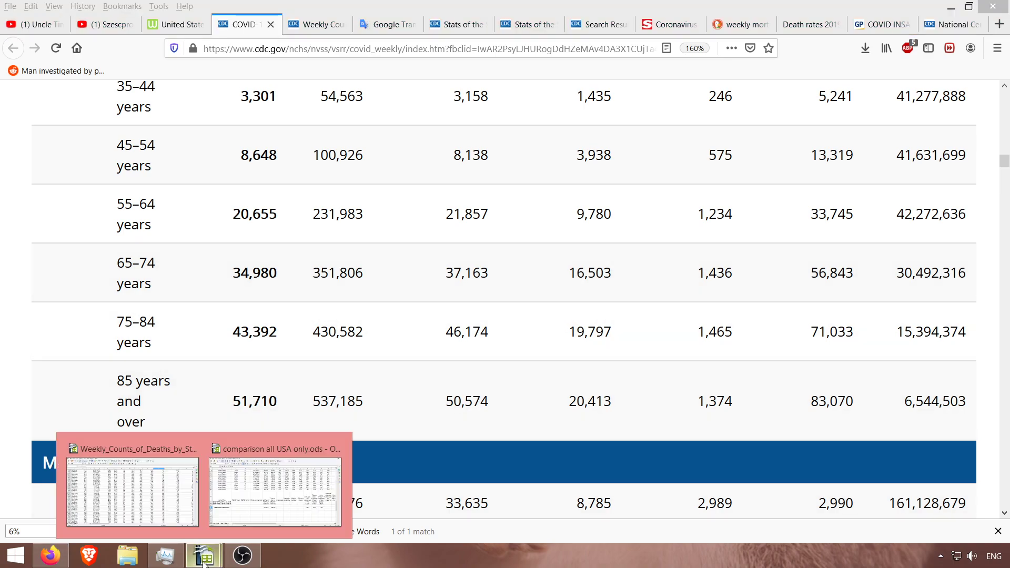
pyautogui.click(331, 480)
pyautogui.click(441, 399)
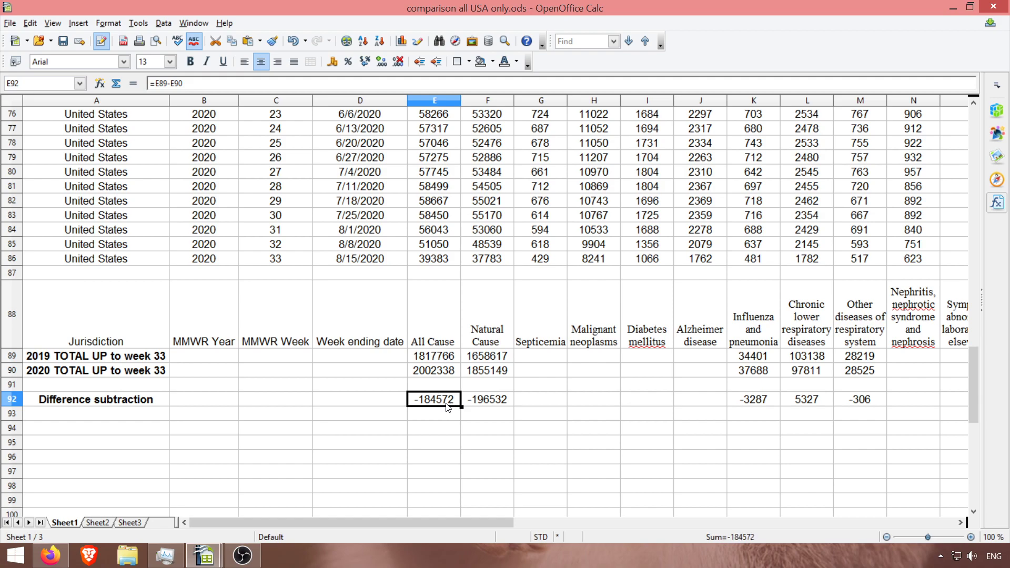
pyautogui.click(480, 409)
pyautogui.click(436, 404)
pyautogui.click(206, 555)
pyautogui.click(50, 555)
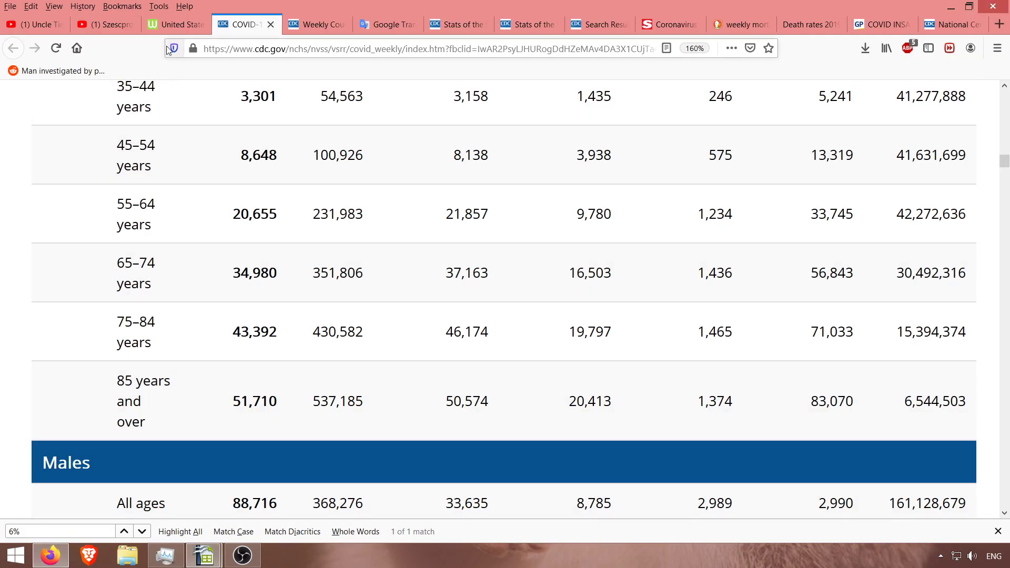
# Check the live United States population figure on the Worldometers page again, highlighting parts of the number
pyautogui.click(170, 27)
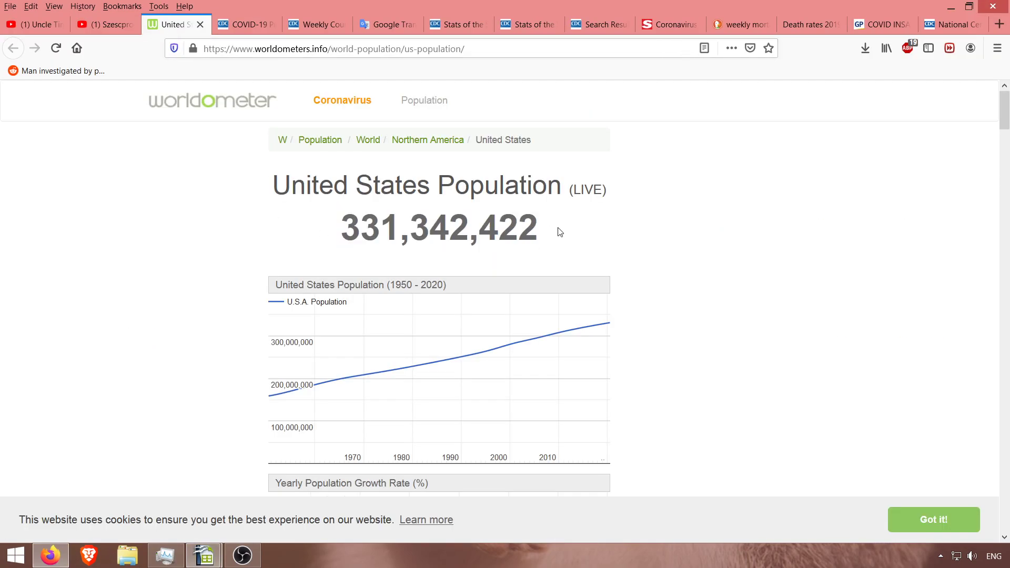
pyautogui.moveTo(546, 227)
pyautogui.mouseDown()
pyautogui.moveTo(410, 229)
pyautogui.moveTo(561, 231)
pyautogui.mouseUp()
pyautogui.moveTo(350, 232); pyautogui.dragTo(327, 241)
pyautogui.click(460, 221)
# Switch to comparison all USA only.ods in OpenOffice Calc and review the 2019 and 2020 weekly deaths, the week 33 totals and the All Cause difference
pyautogui.click(221, 553)
pyautogui.click(317, 450)
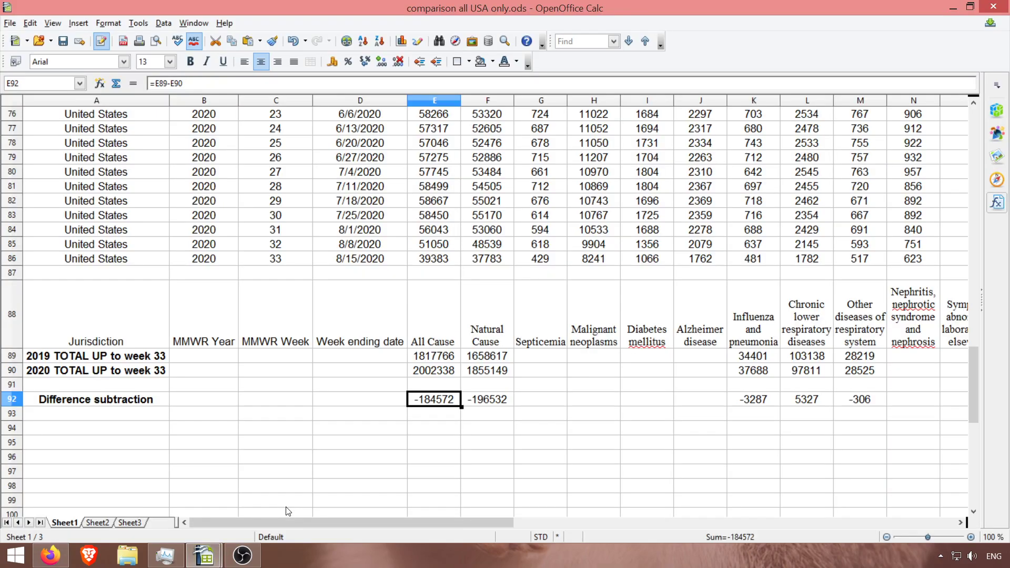
pyautogui.scroll(10, 344, 394)
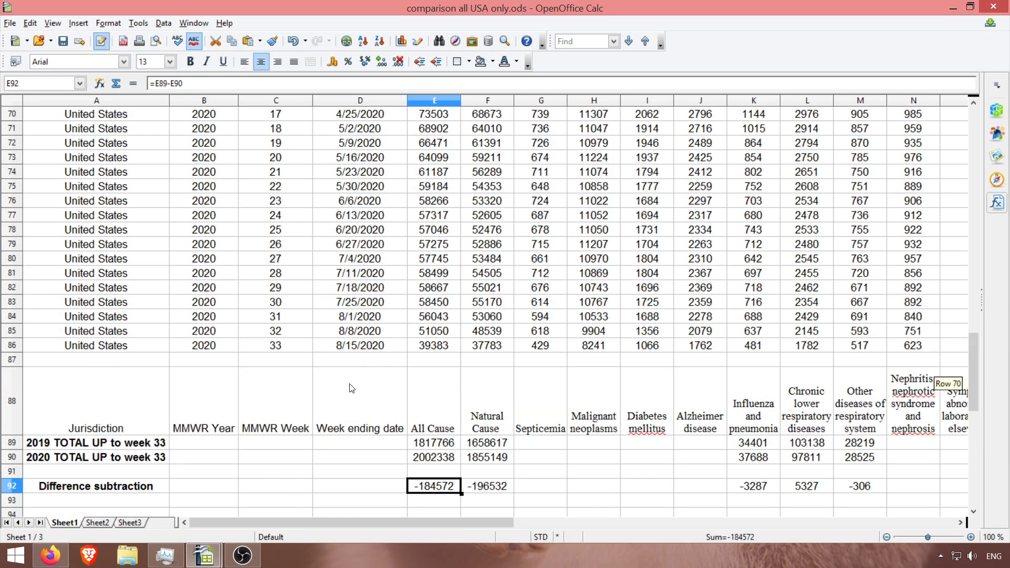
pyautogui.scroll(15, 351, 388)
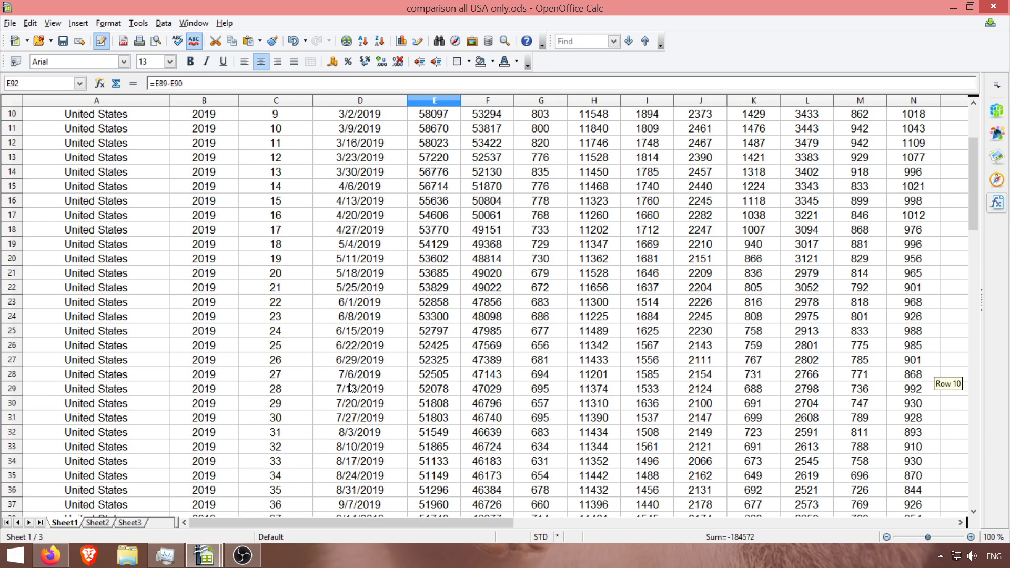
pyautogui.scroll(-20, 493, 326)
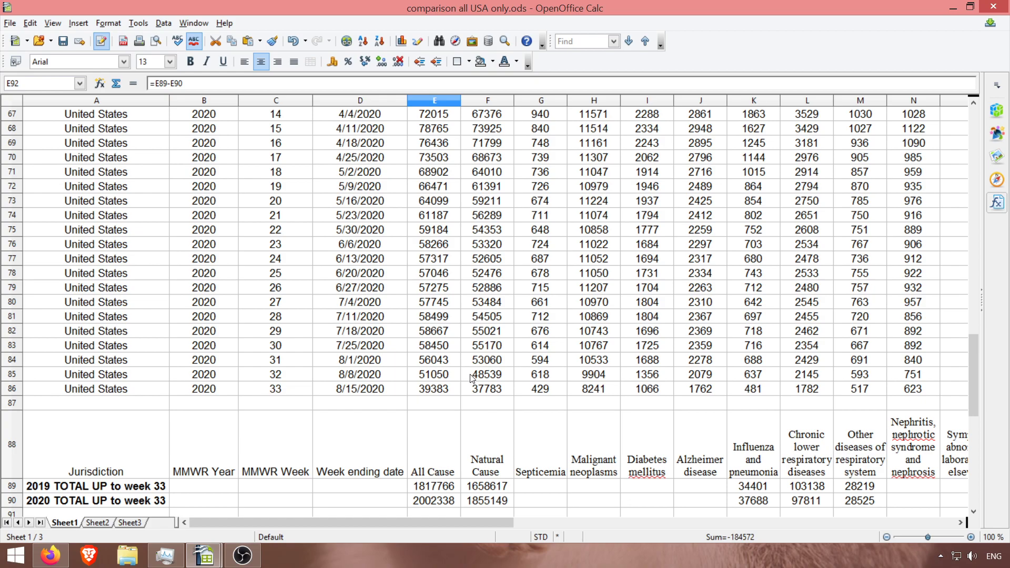
pyautogui.scroll(-1, 472, 378)
pyautogui.scroll(-1, 435, 395)
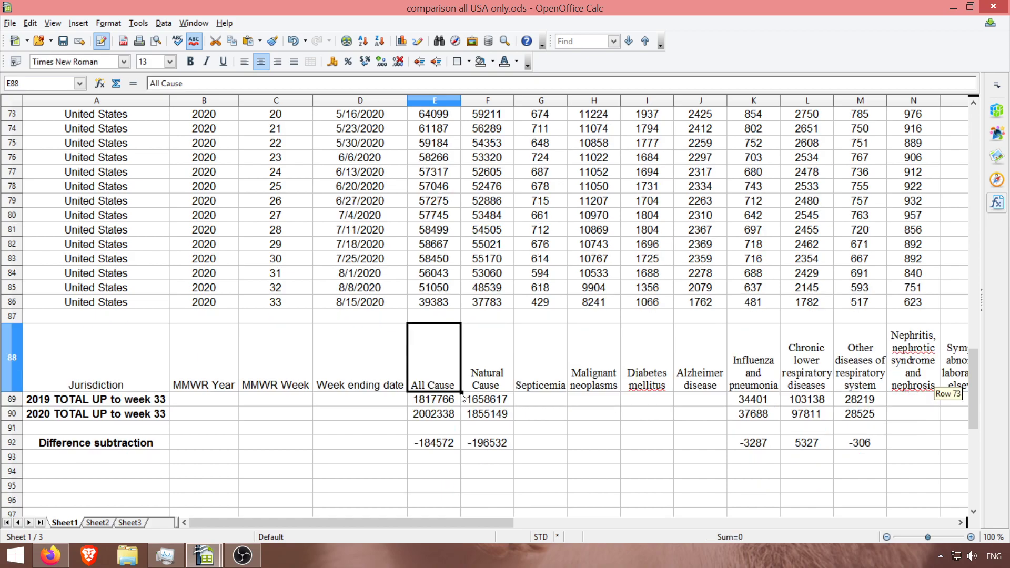
pyautogui.click(436, 464)
pyautogui.scroll(-1, 436, 464)
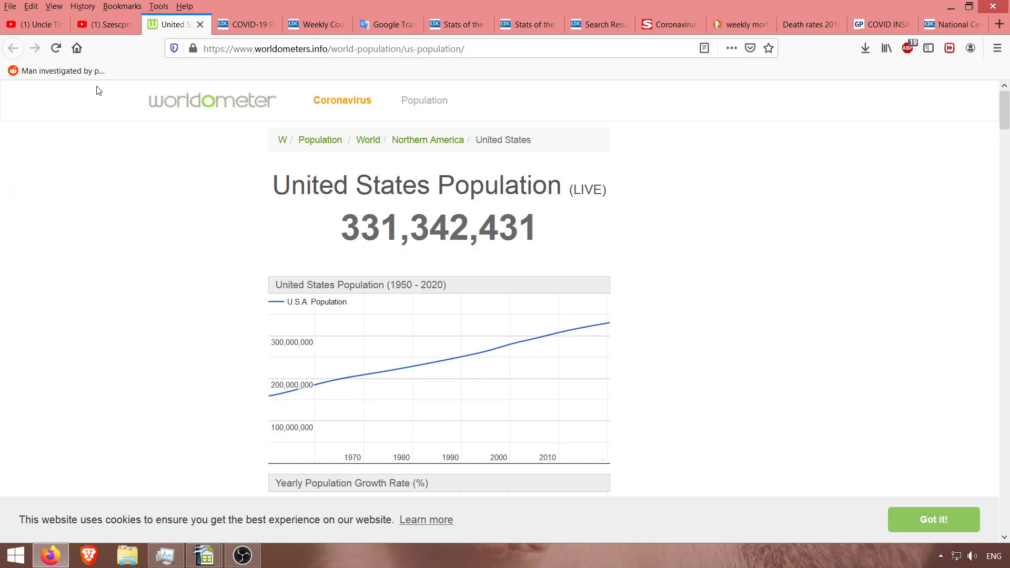
# Return to the CDC COVID-19 page in Firefox and search it for "6%" to find the Comorbidities statement
pyautogui.click(242, 24)
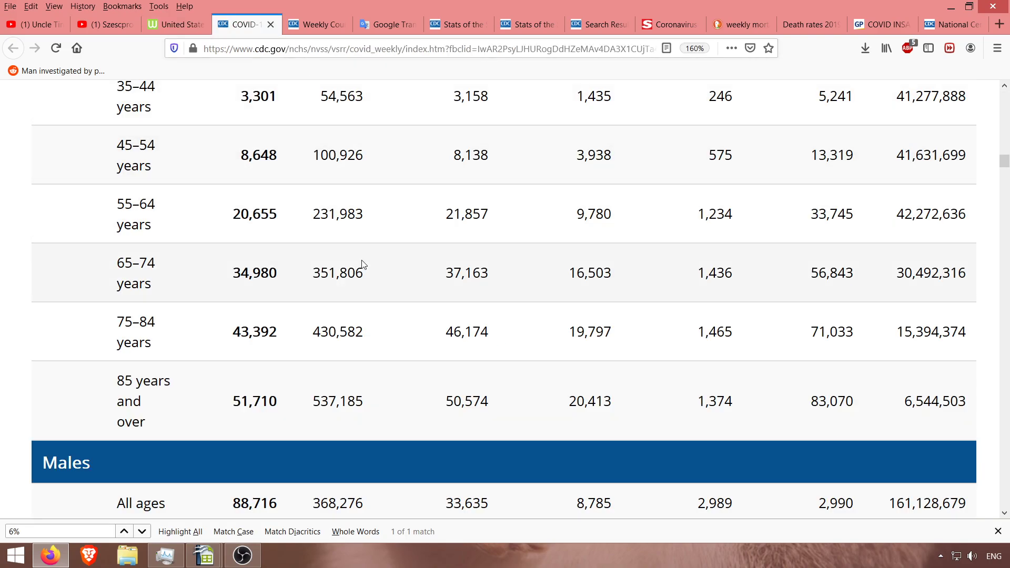
pyautogui.scroll(15, 361, 265)
pyautogui.press('BackSpace')
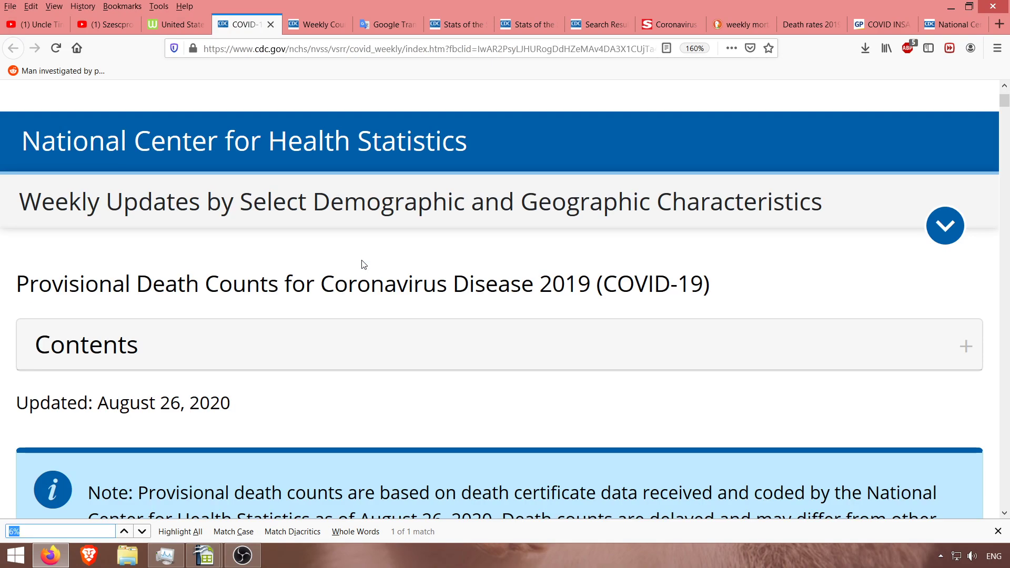
pyautogui.write('^')
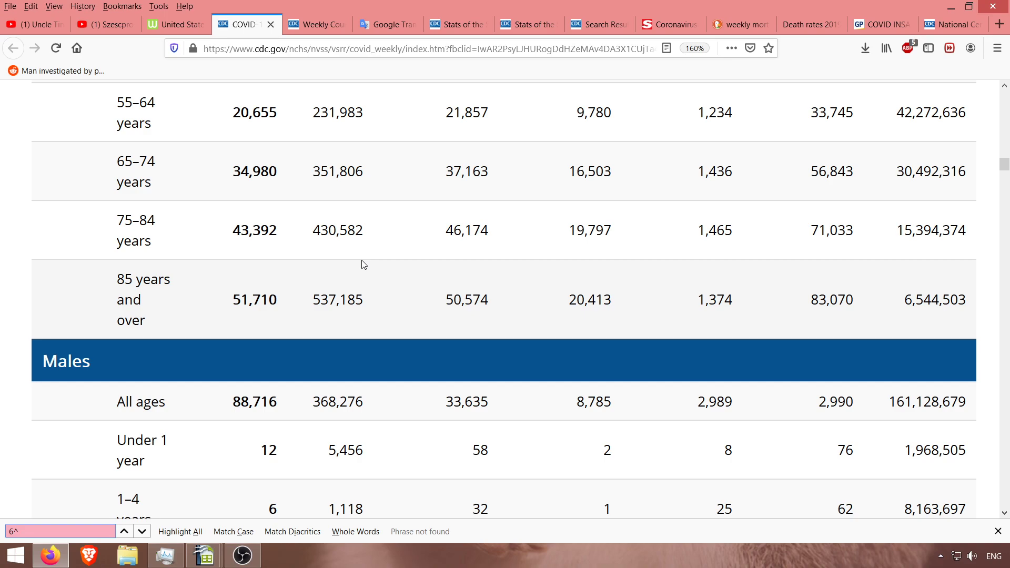
pyautogui.press('BackSpace')
pyautogui.write('%')
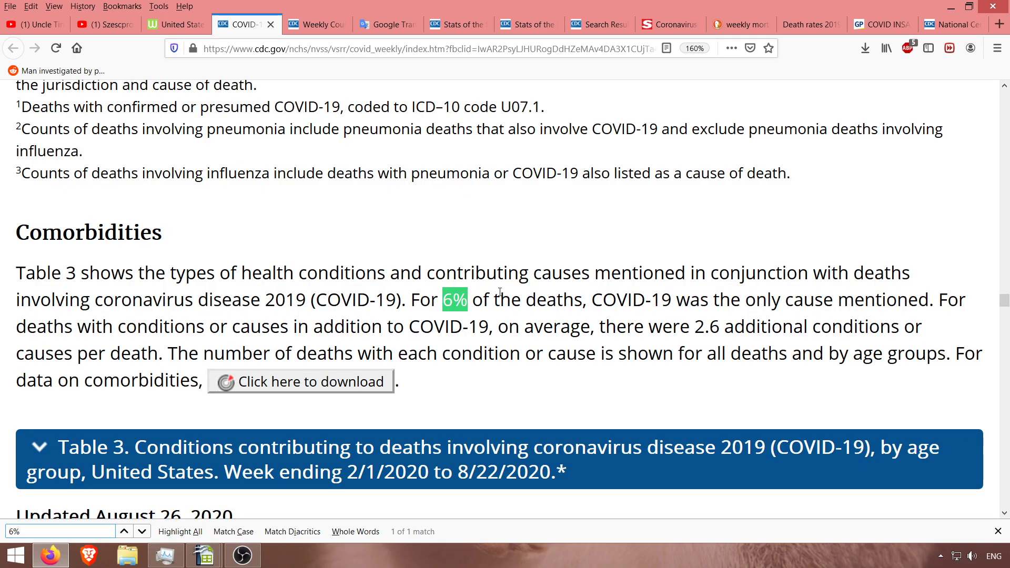